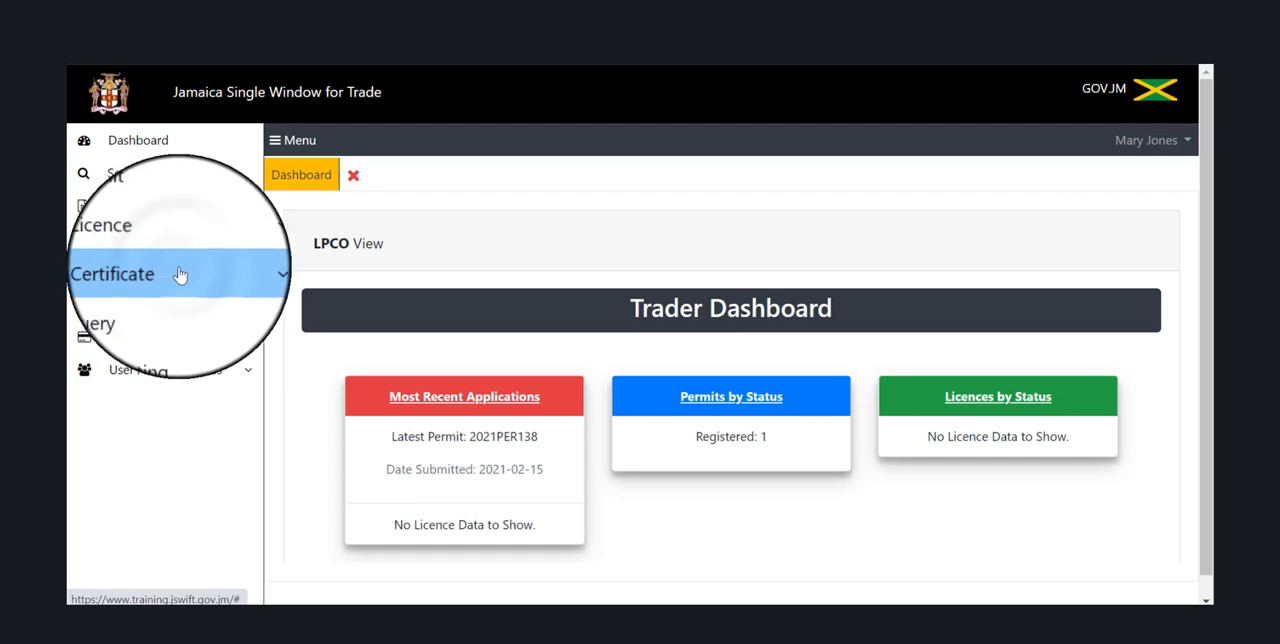
Start a new certificate application and set its process type to Certificate of Origin - CARICOM.
click(180, 275)
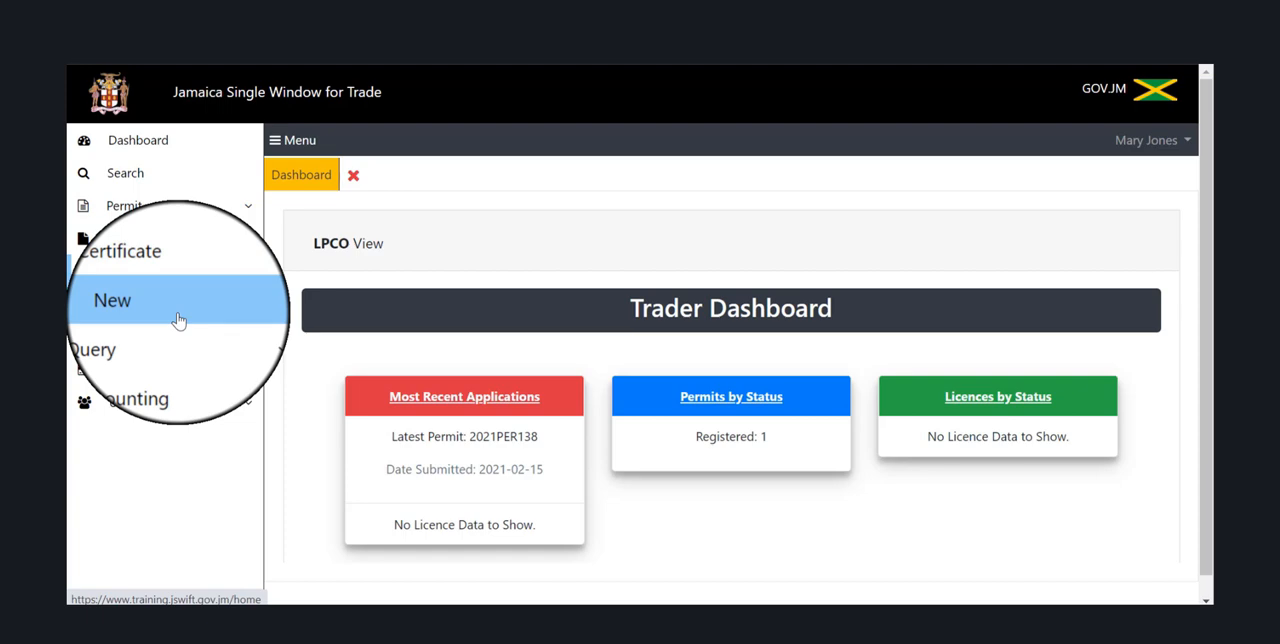
click(178, 320)
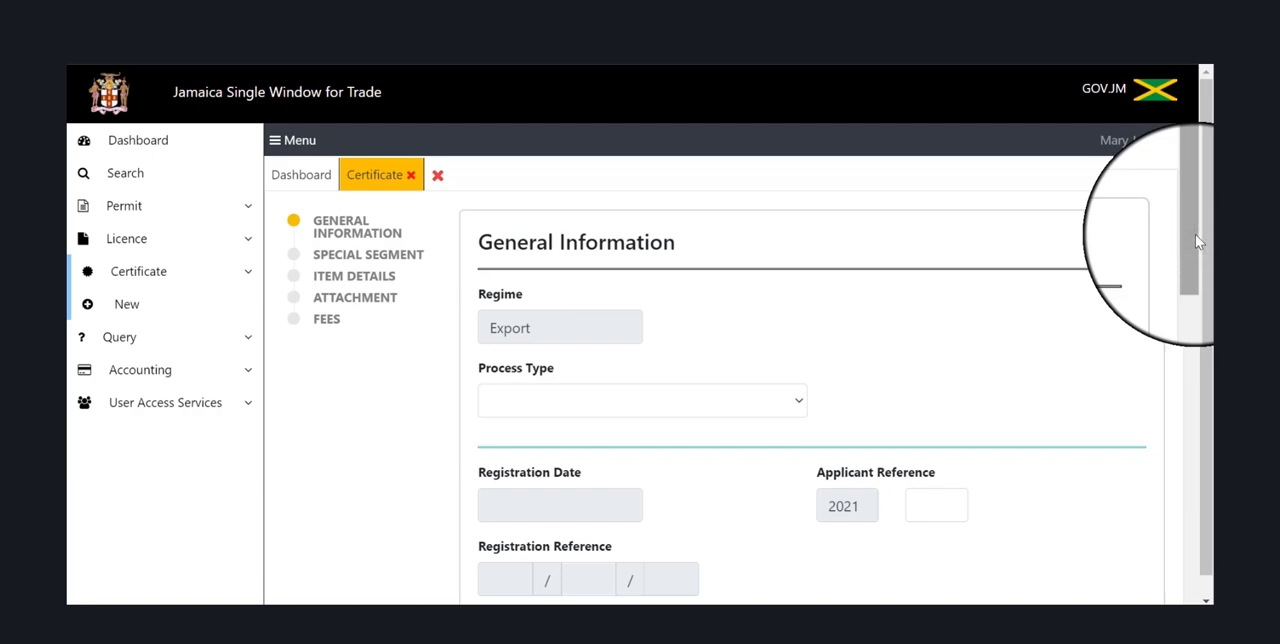
drag(1197, 240, 1212, 570)
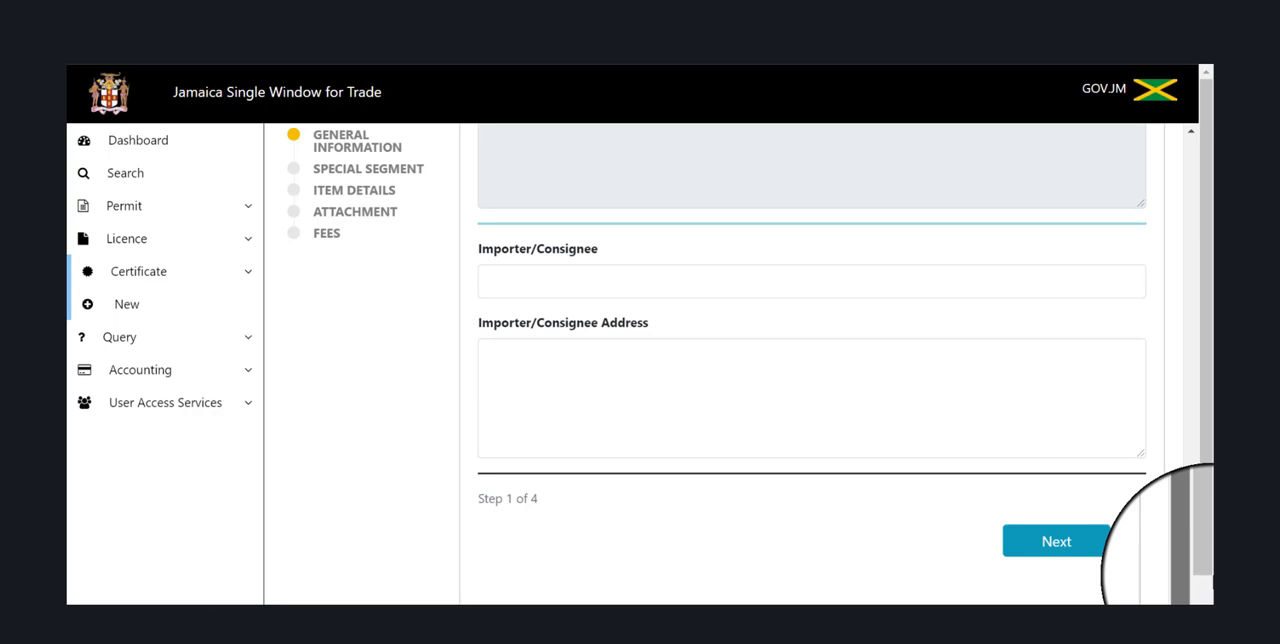
drag(1210, 545, 1207, 236)
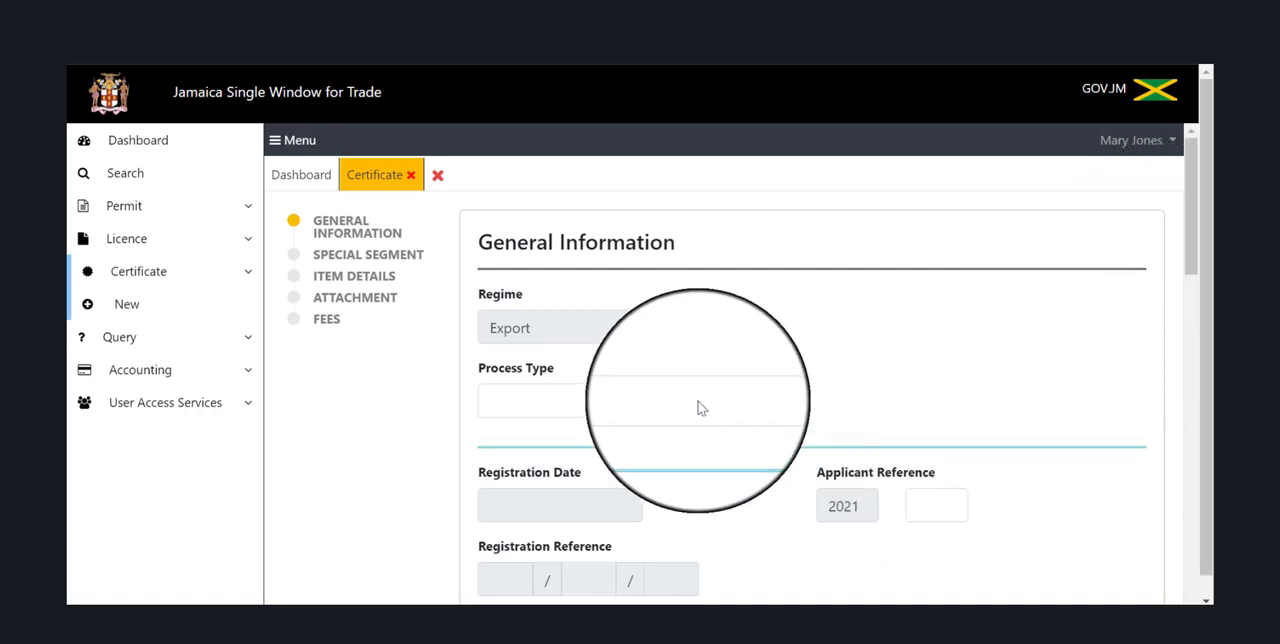
click(797, 401)
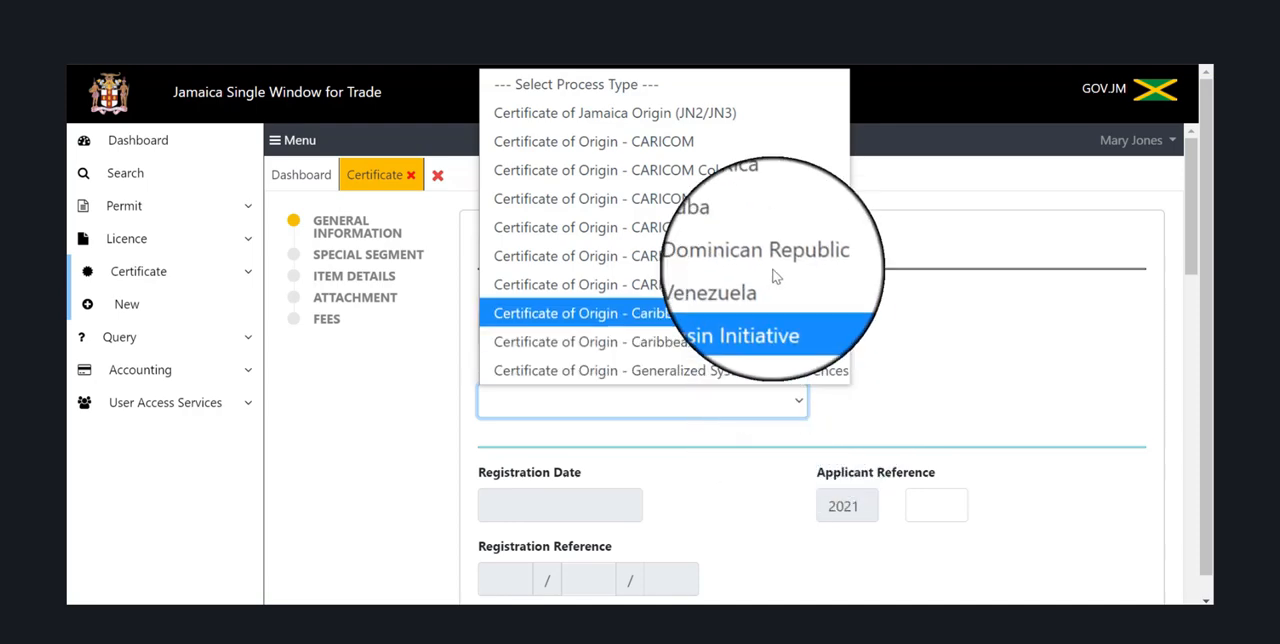
click(753, 148)
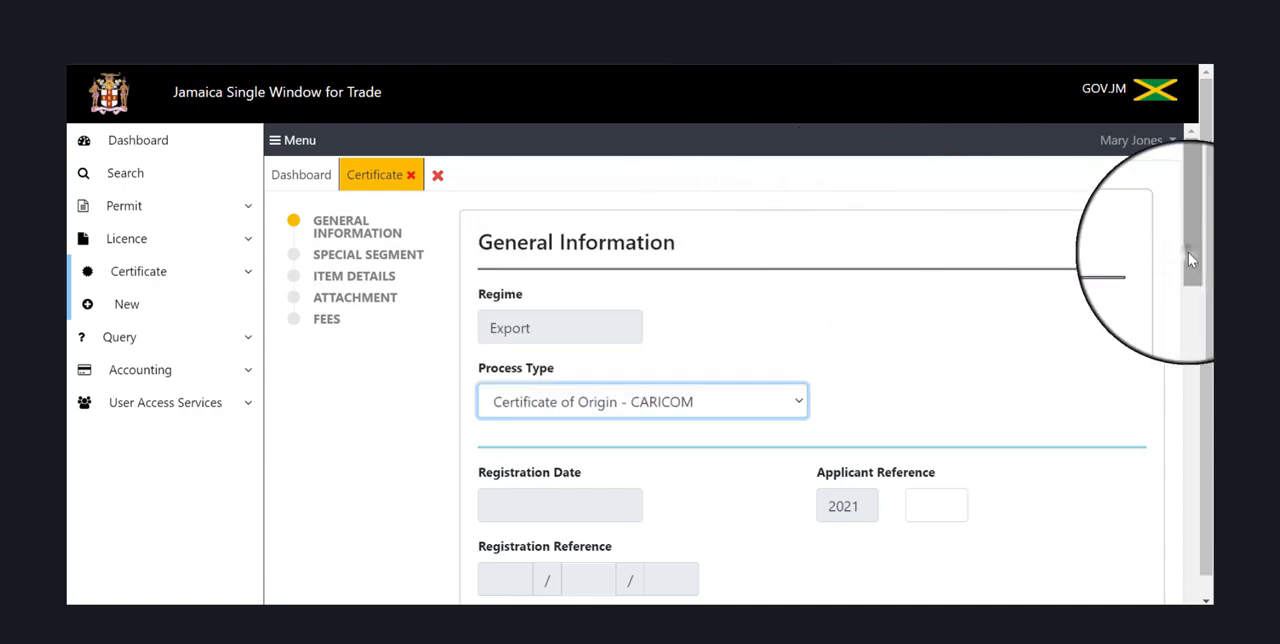
Set the certificate application's process region to Kingston.
drag(1188, 252, 1211, 354)
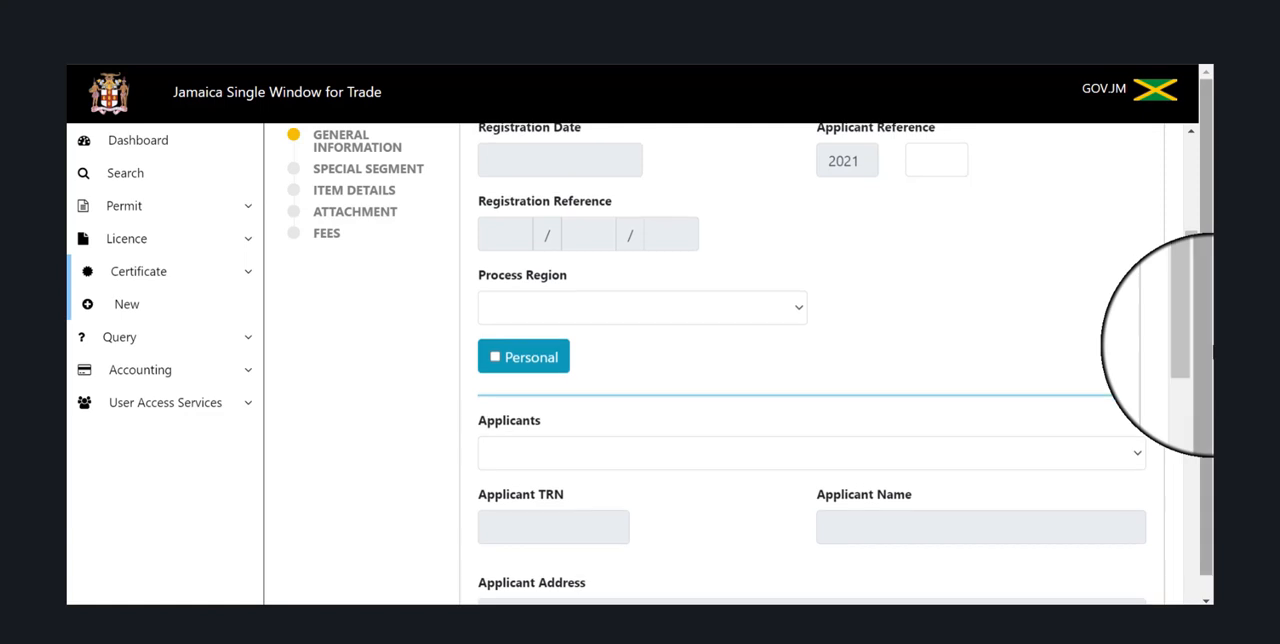
click(798, 306)
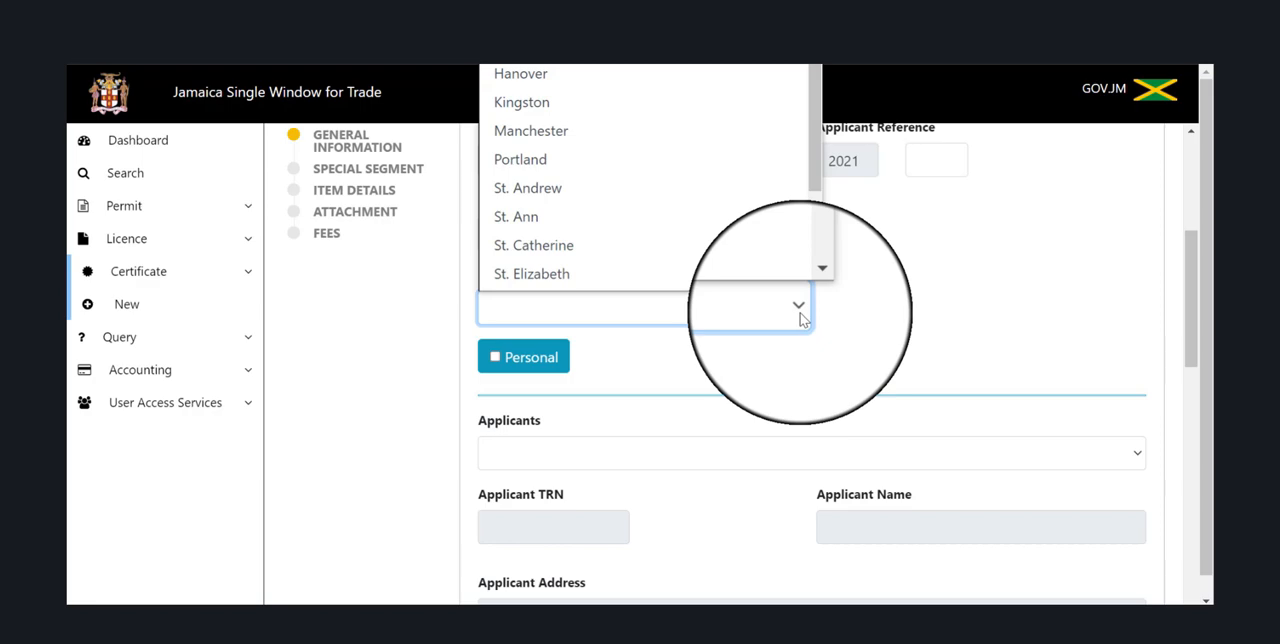
scroll(774, 220, down, 1)
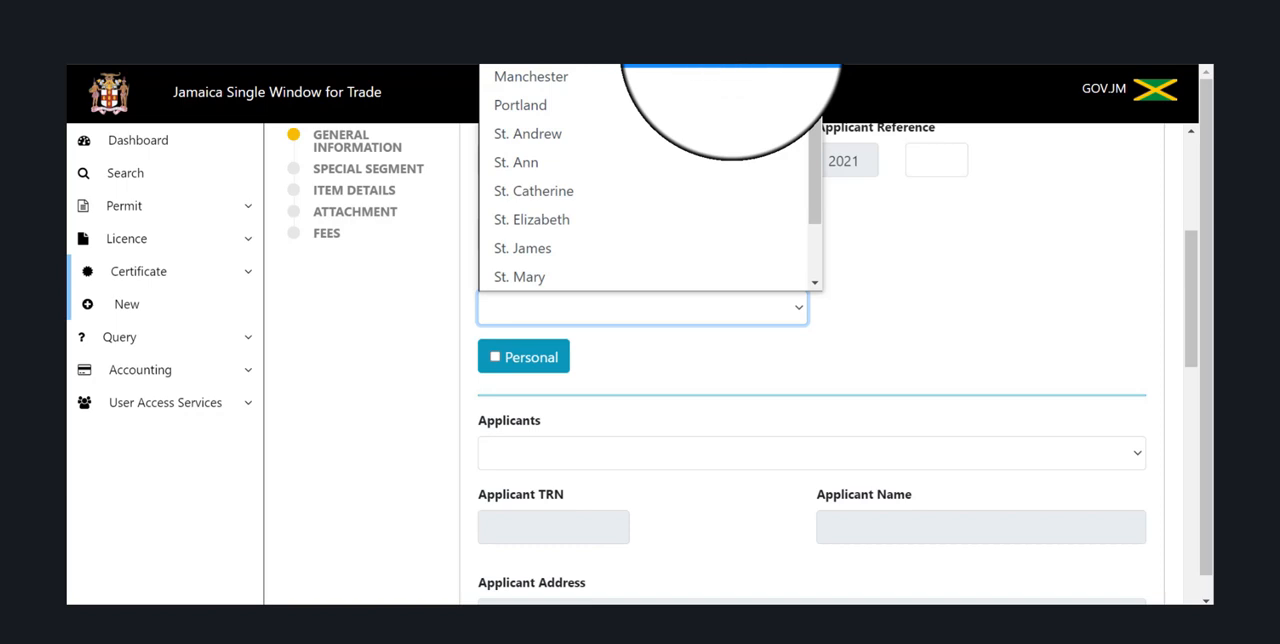
click(731, 50)
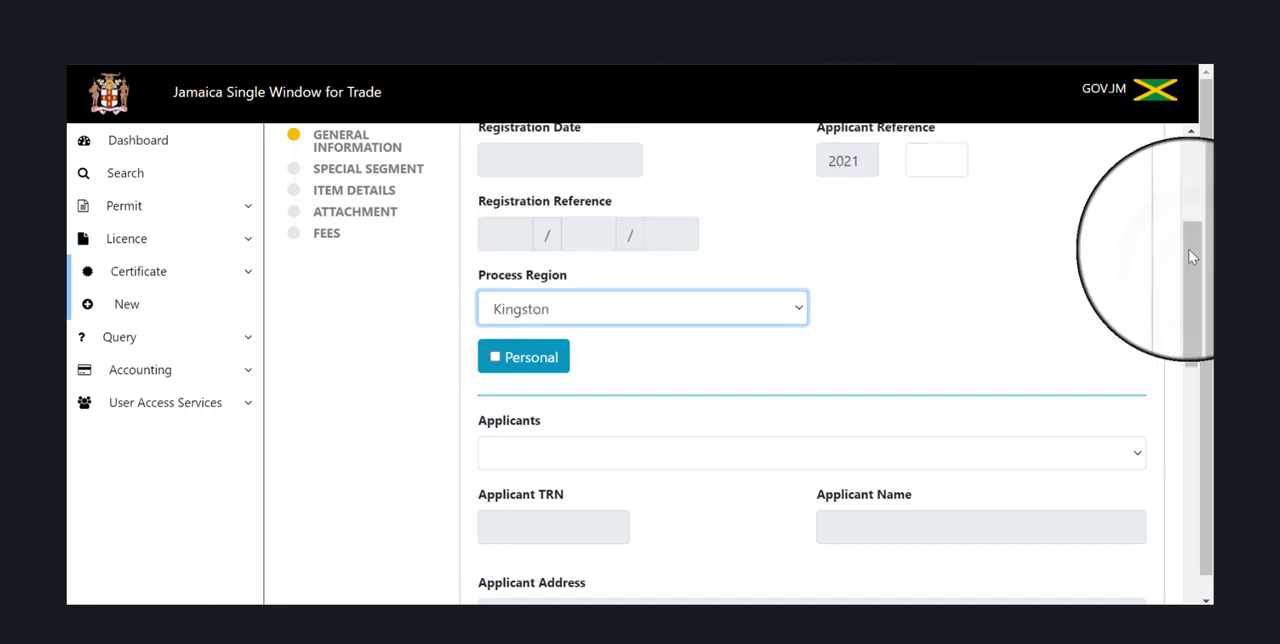
Choose Manufactures Plant Products as the applicant for the certificate.
drag(1193, 262, 1205, 325)
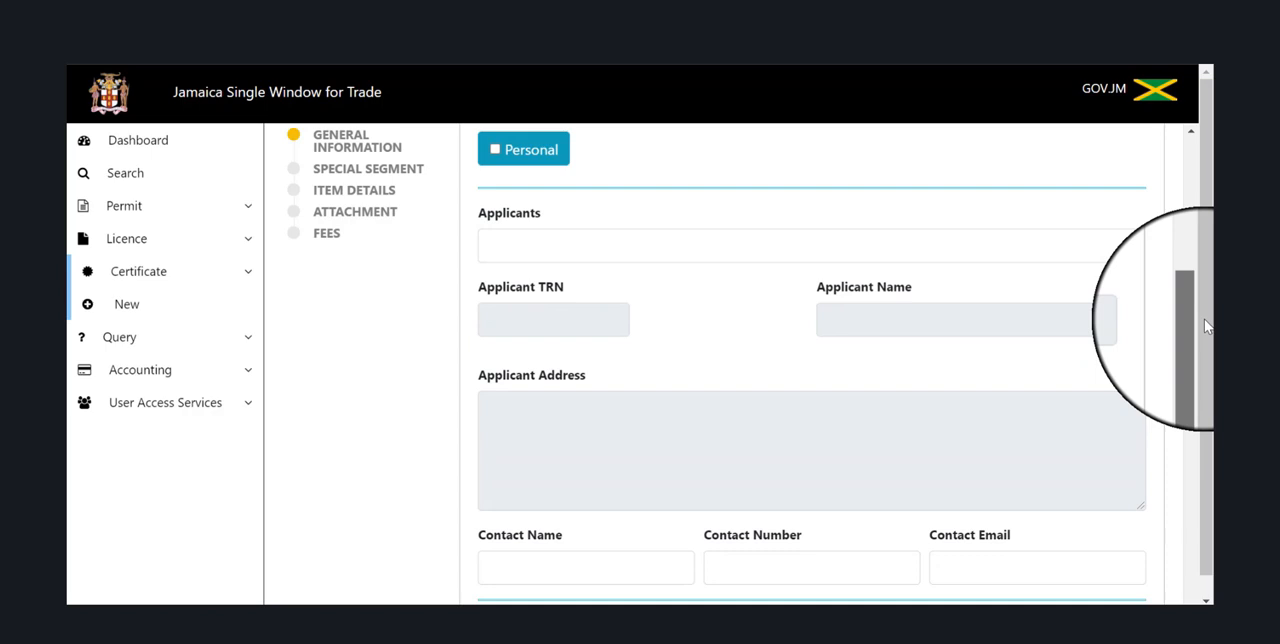
click(1135, 251)
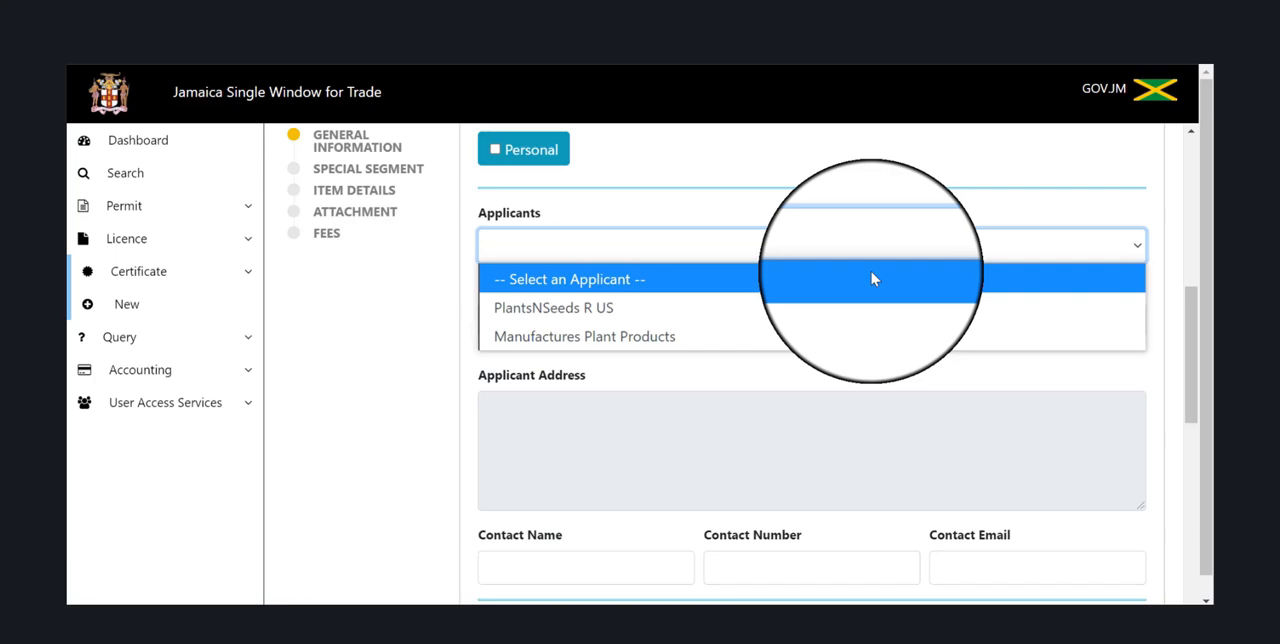
click(858, 337)
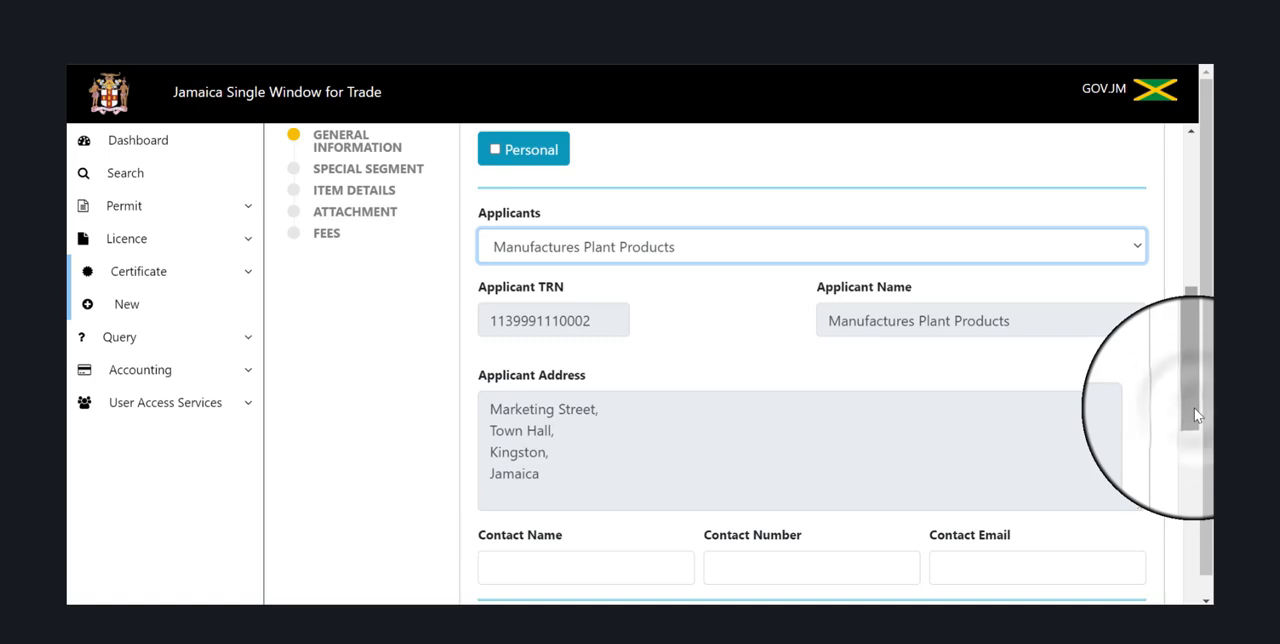
Enter the applicant contact's full name and phone number.
drag(1194, 415, 1198, 500)
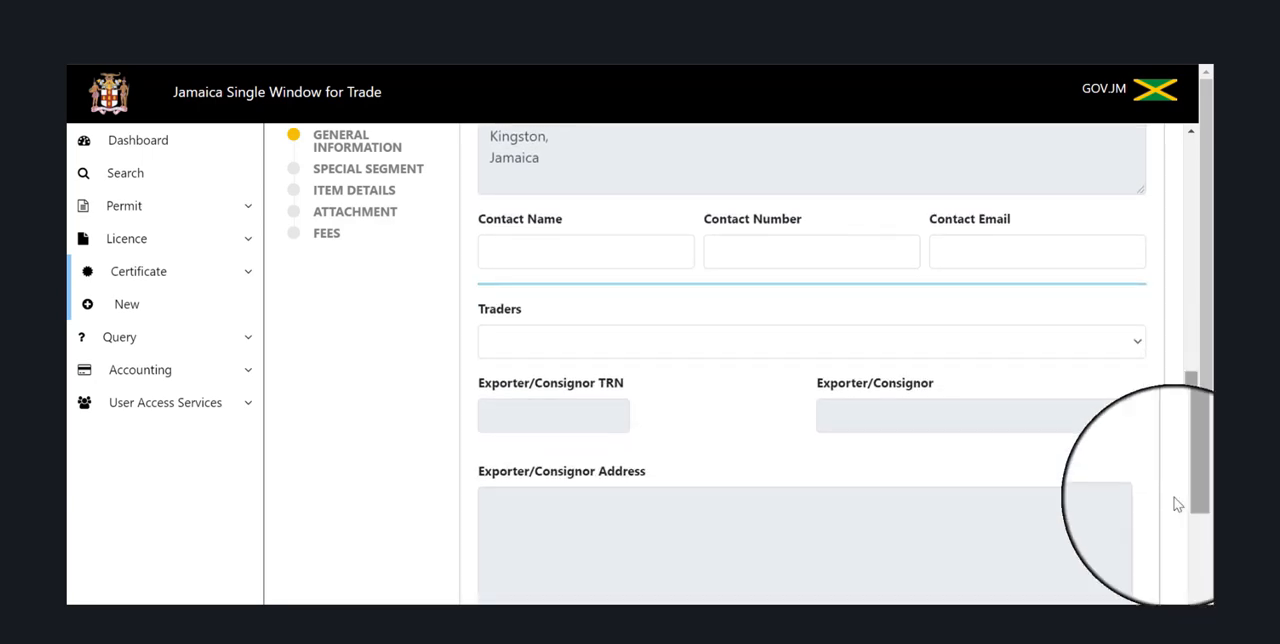
click(538, 254)
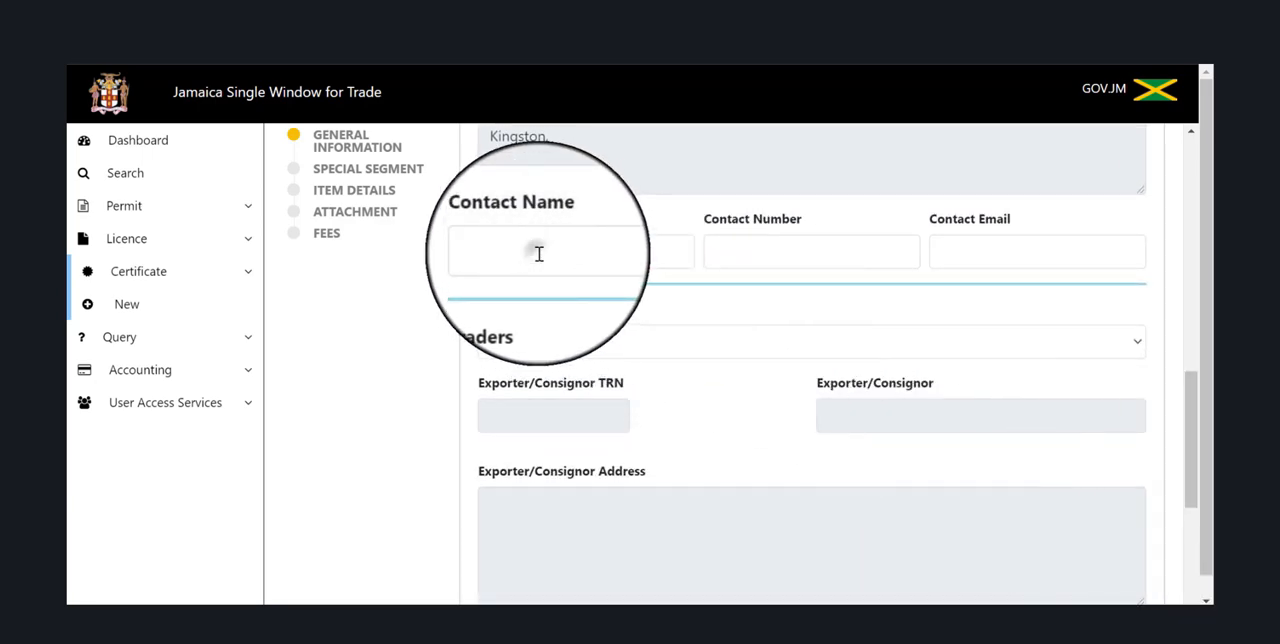
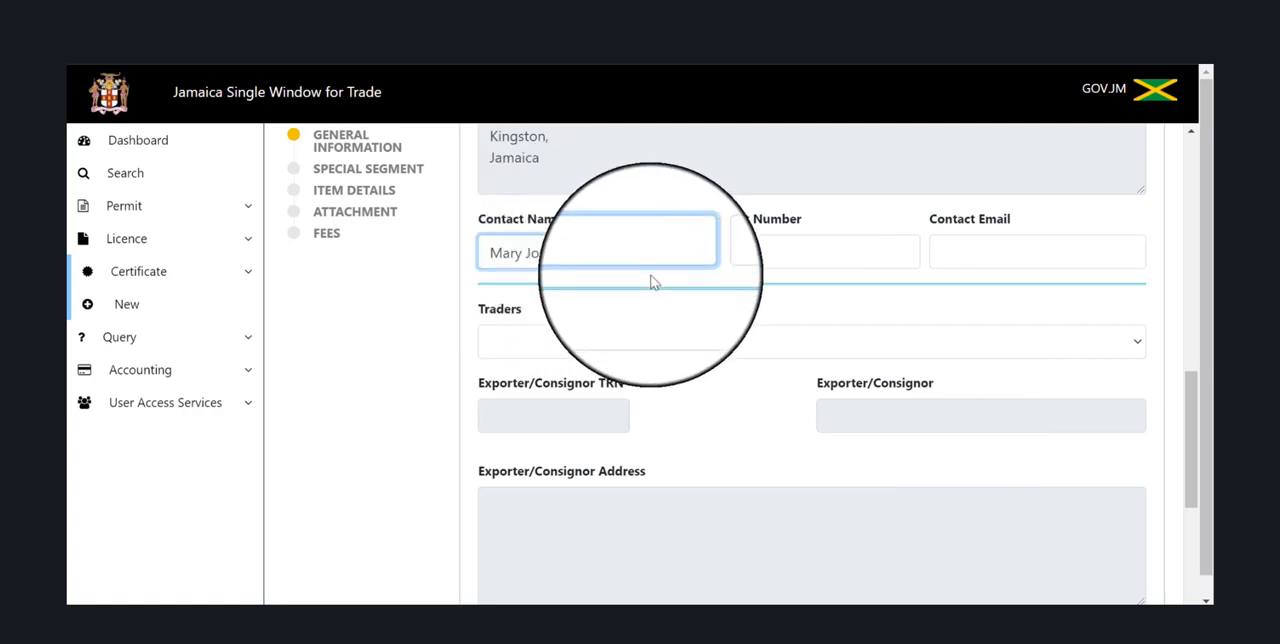
click(752, 262)
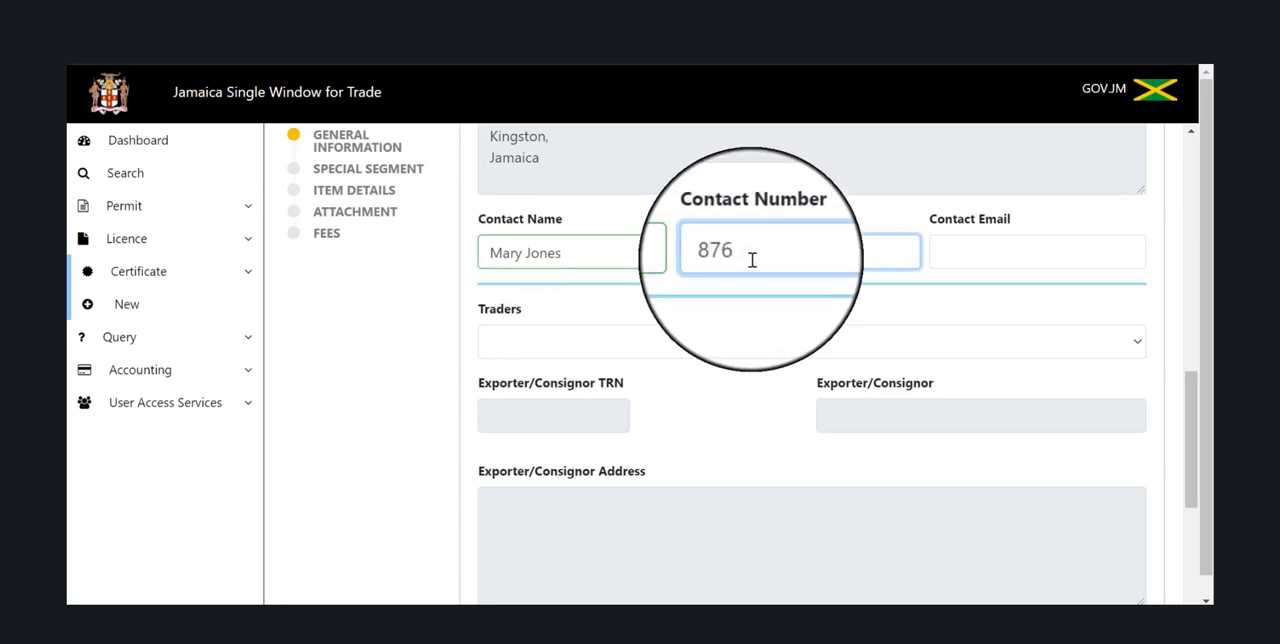
Fill in the contact's e-mail address and choose Manufactures Plant Products as the trader.
click(945, 258)
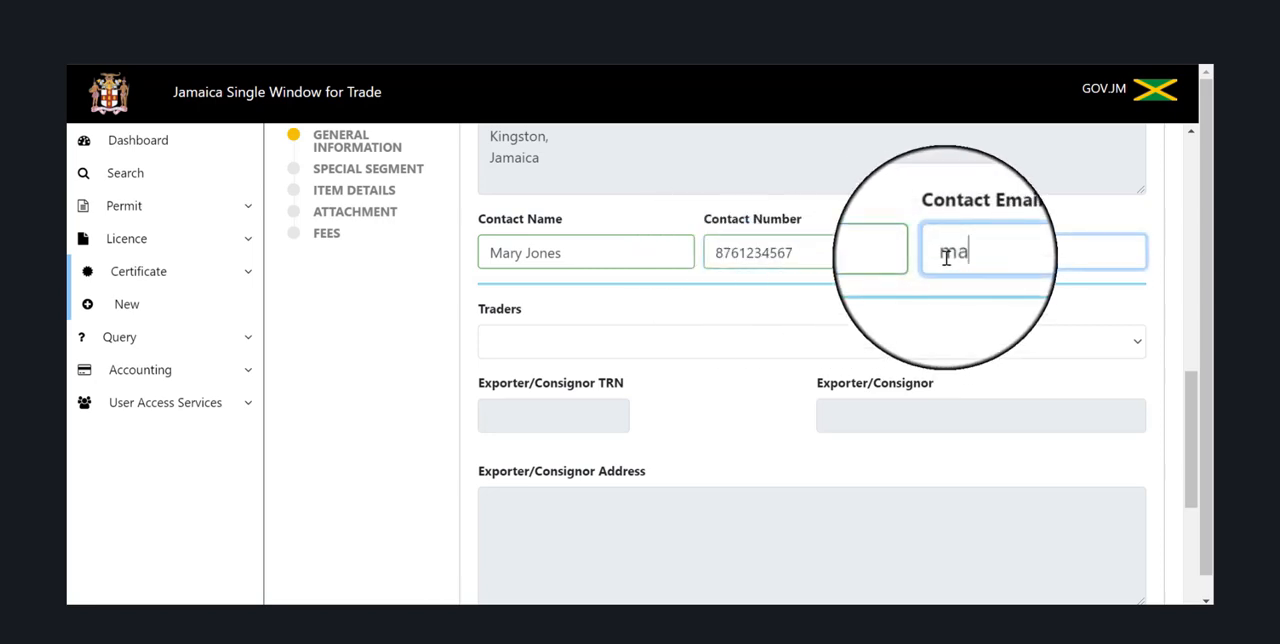
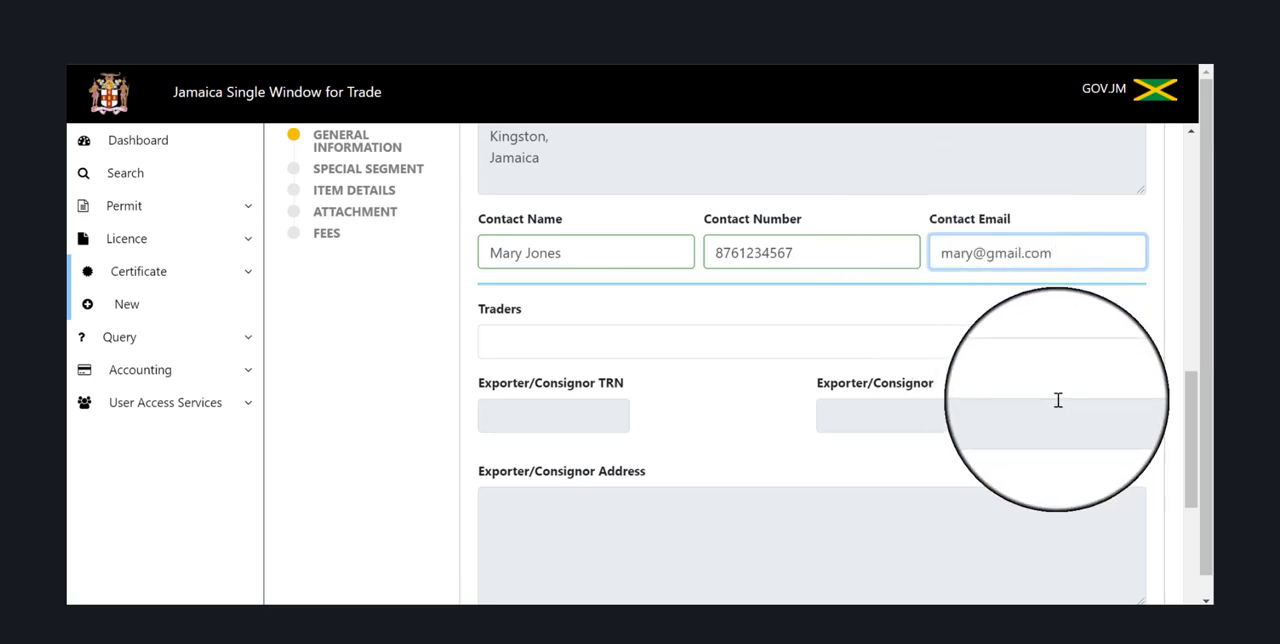
click(1020, 349)
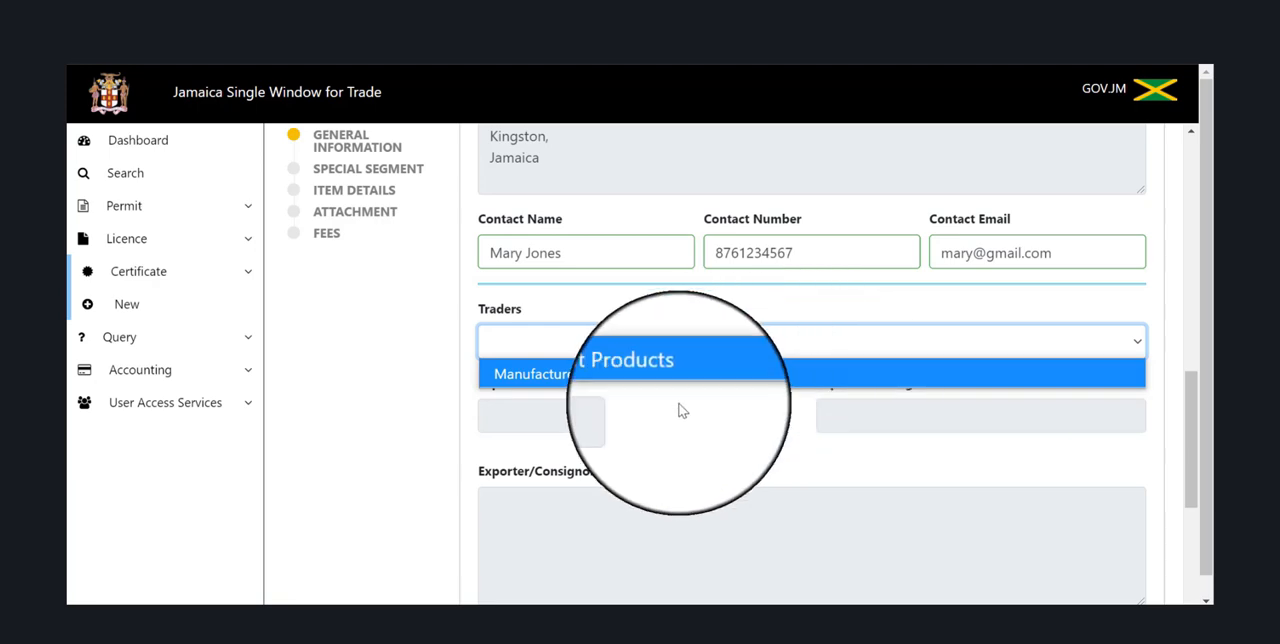
click(742, 376)
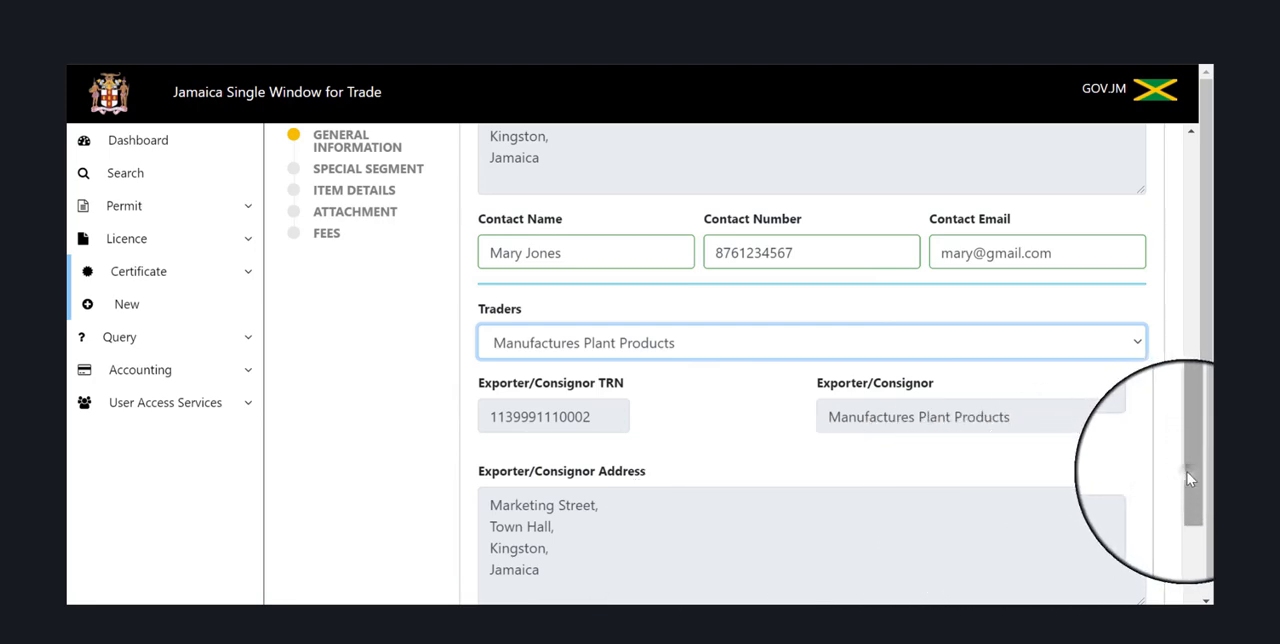
Enter Markets and Wholesale as the importer/consignee.
drag(1189, 485, 1201, 556)
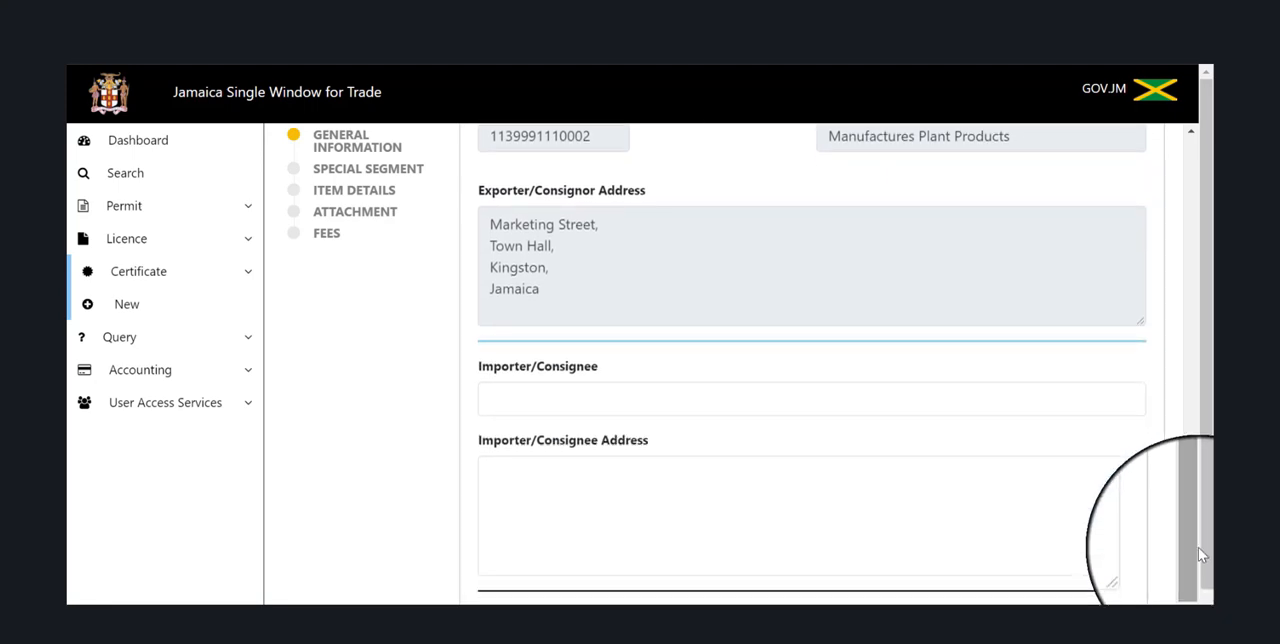
click(744, 392)
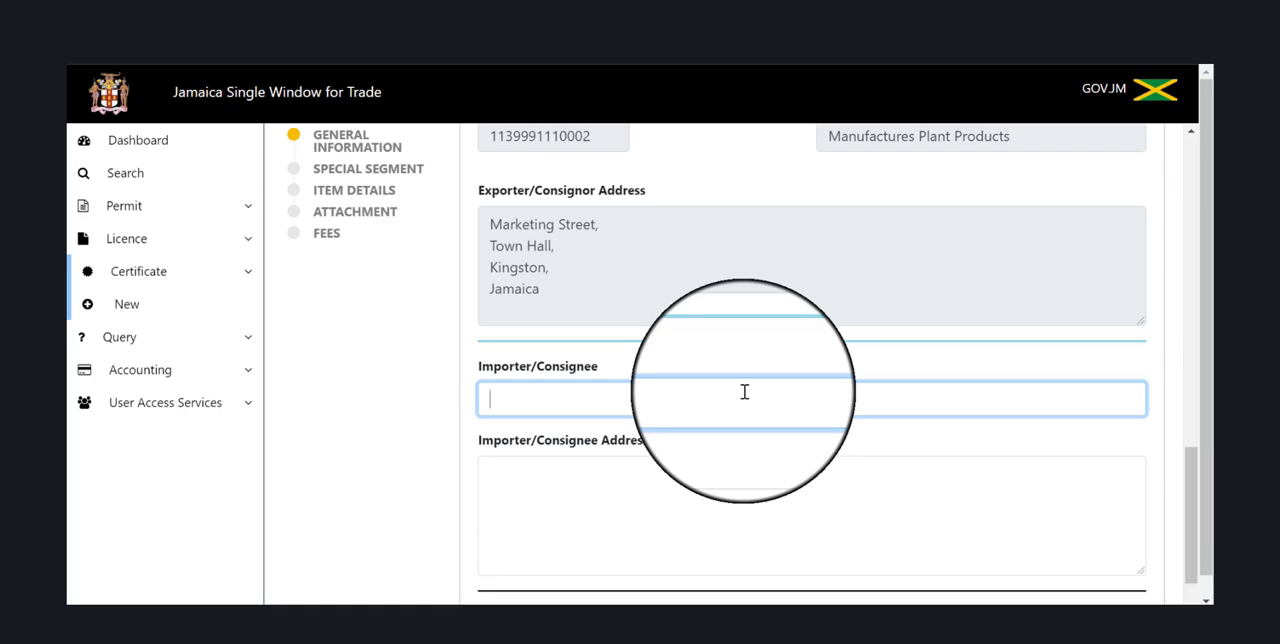
text(Markets and W)
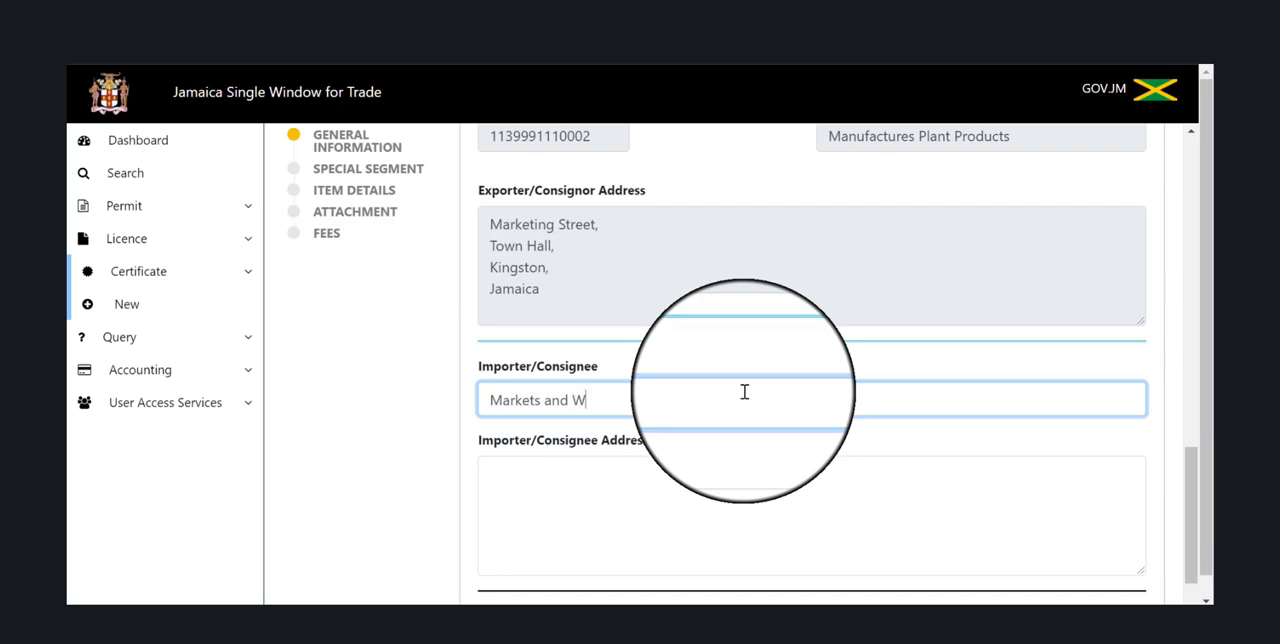
text(holses)
text(a)
key(BackSpace)
key(BackSpace)
key(BackSpace)
key(BackSpace)
text(esale)
Fill in the importer/consignee address with the street, city and country on separate lines.
click(636, 477)
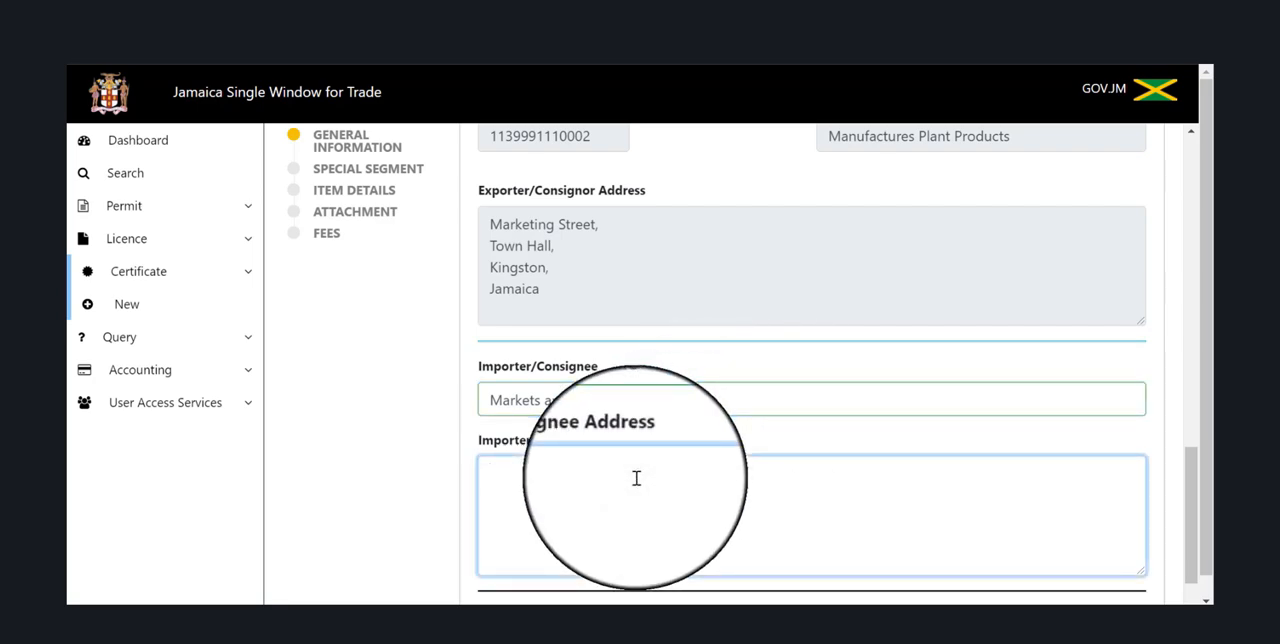
key(Return)
text(Bridg)
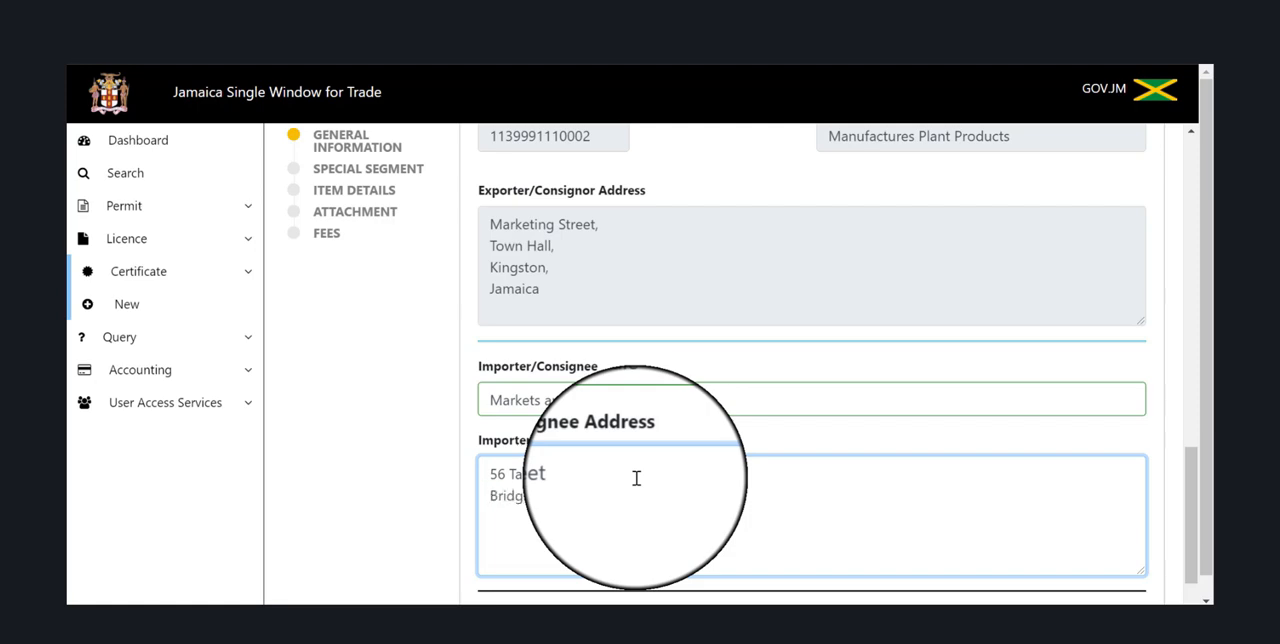
key(Return)
text(Barbados)
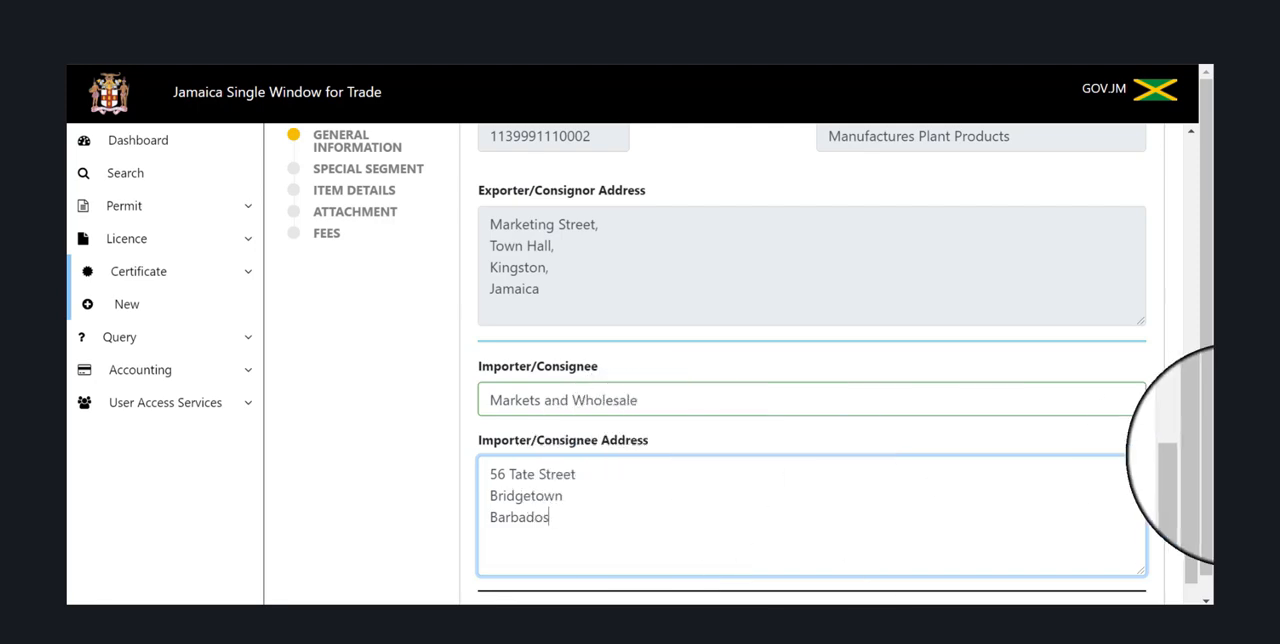
Review all General Information entries from the process type through to the importer/consignee address.
drag(1190, 512, 1200, 549)
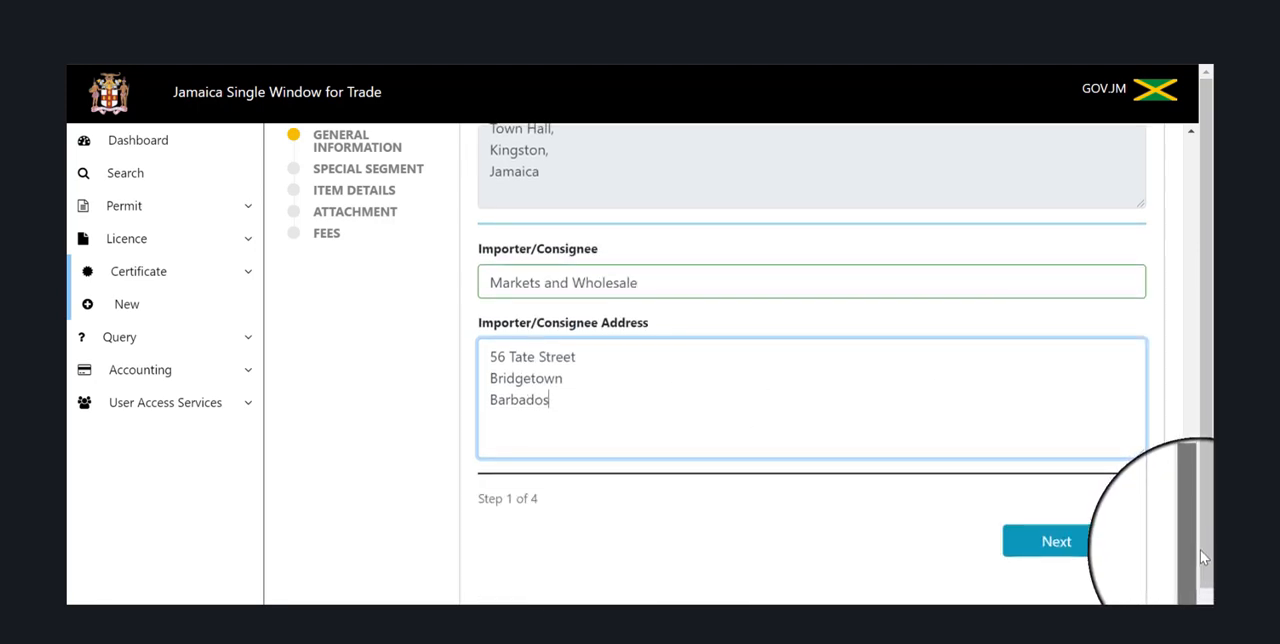
drag(1186, 549, 1186, 194)
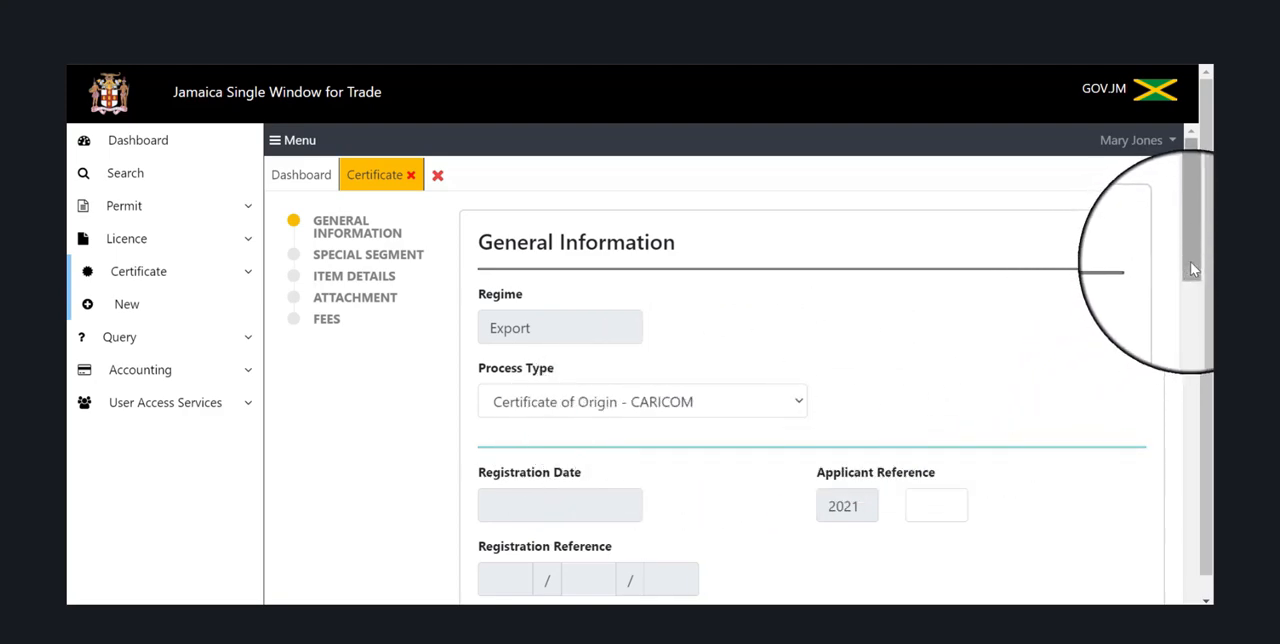
drag(1193, 268, 1199, 373)
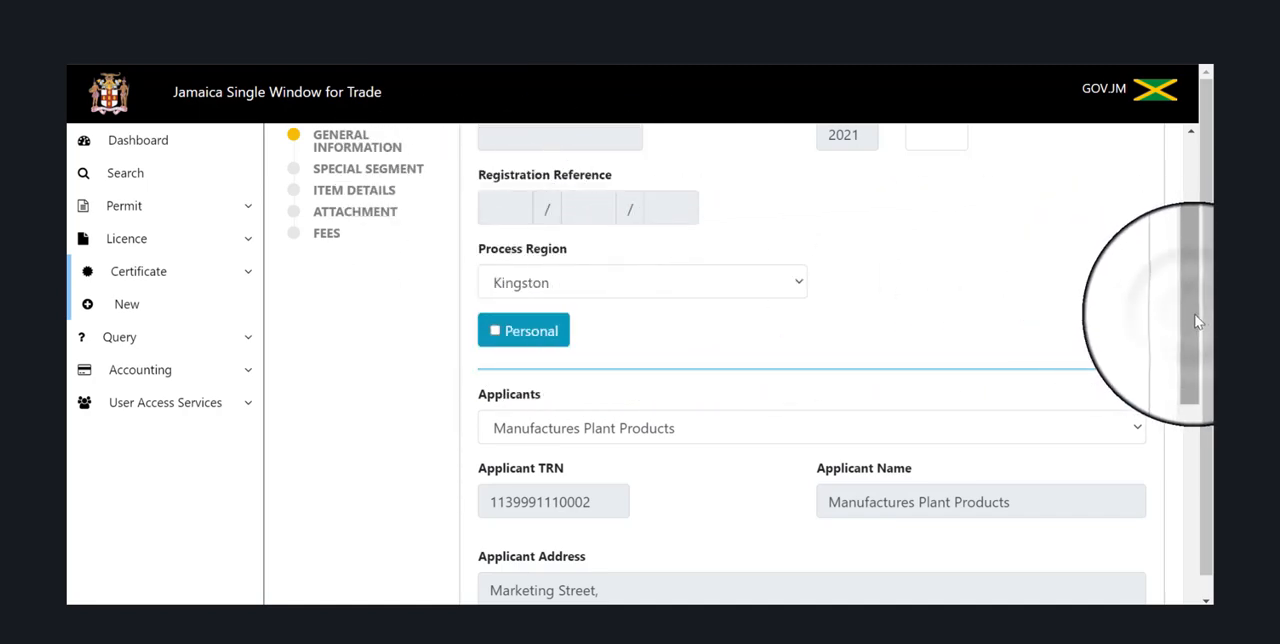
drag(1197, 321, 1207, 386)
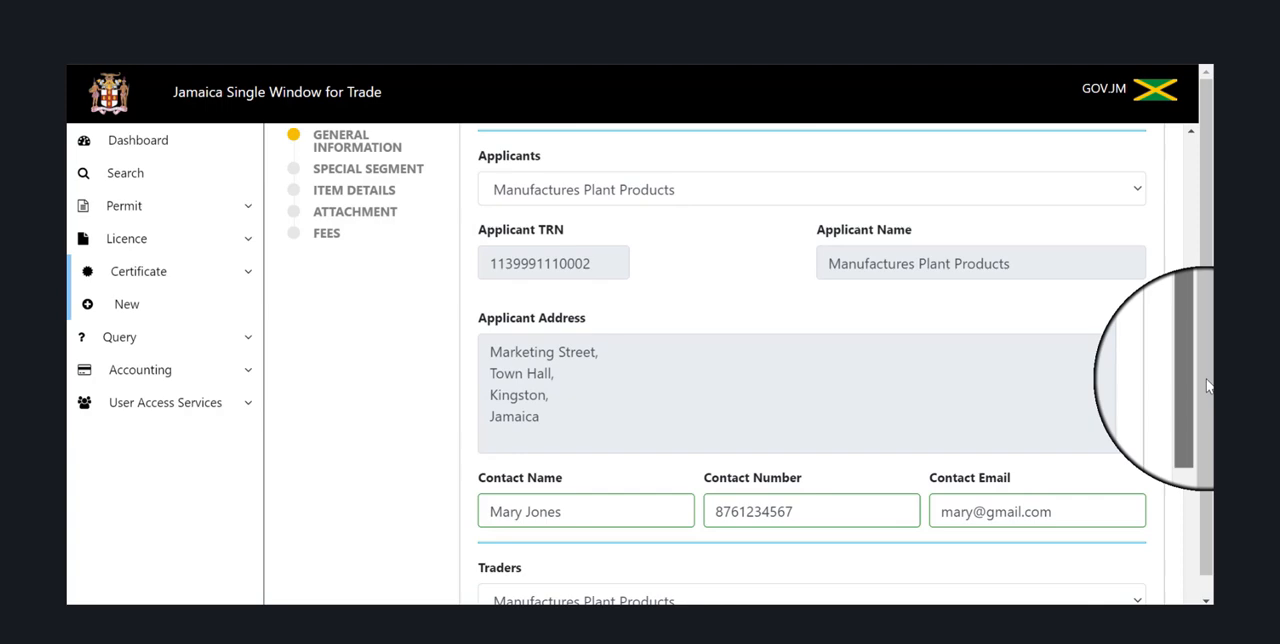
drag(1207, 386, 1200, 476)
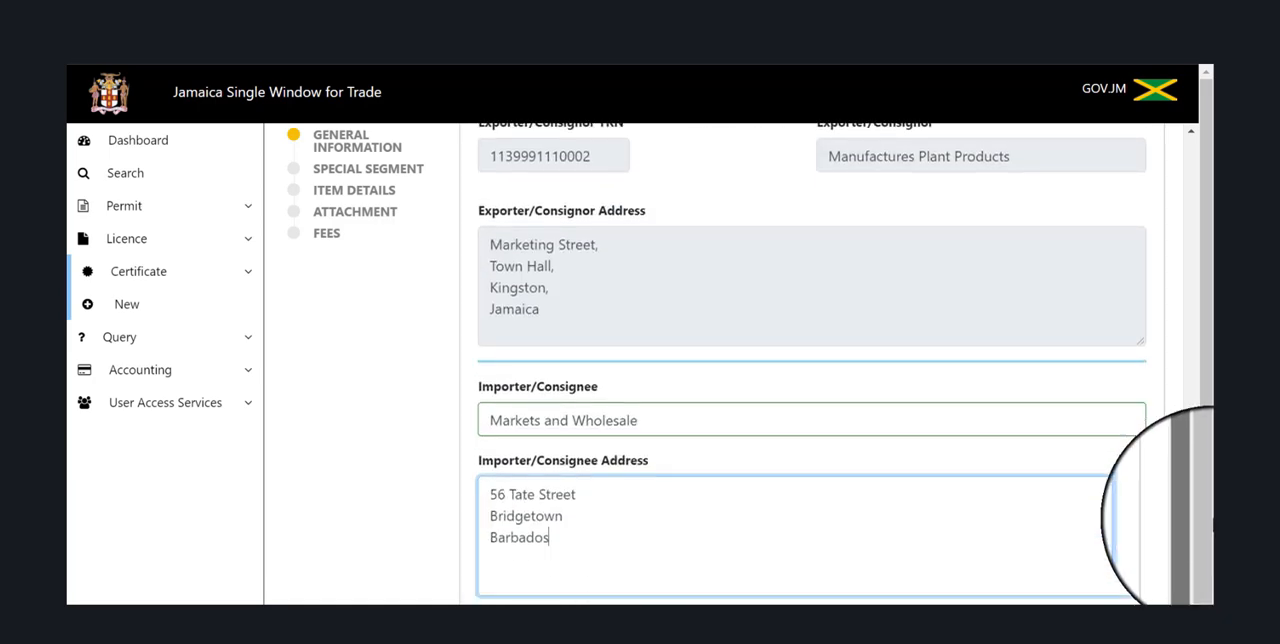
drag(1210, 519, 1210, 556)
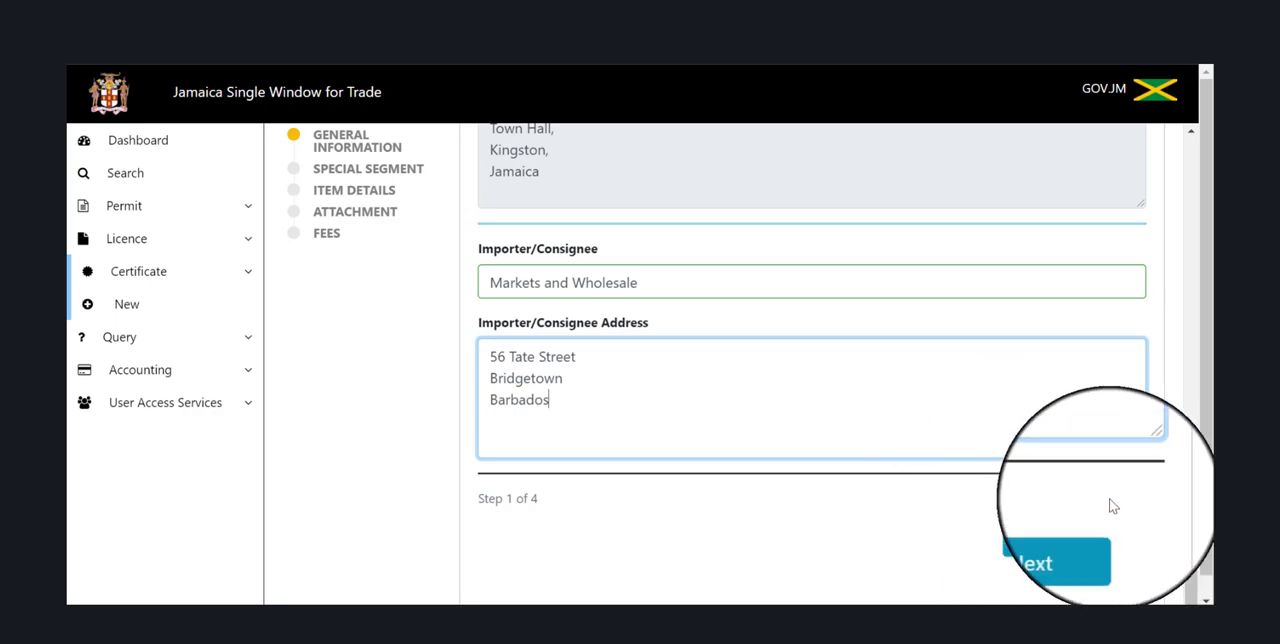
Continue to the Special Segment section and look over its fields from country of issue to shipping date.
click(1075, 556)
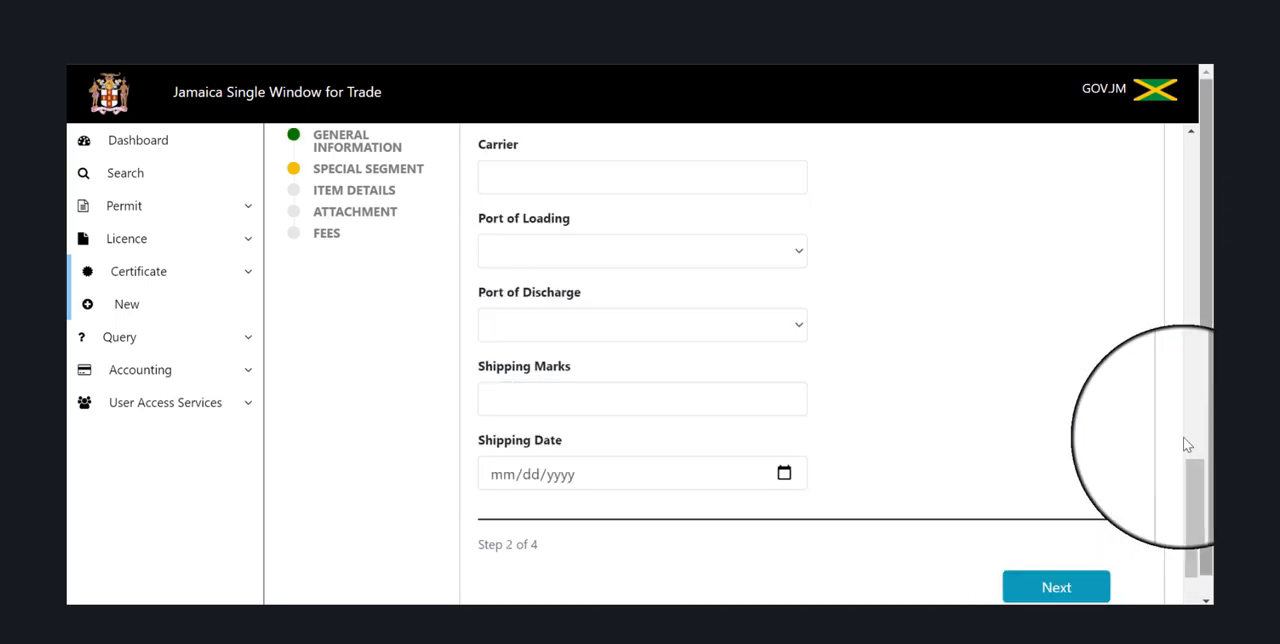
drag(1190, 469, 1192, 156)
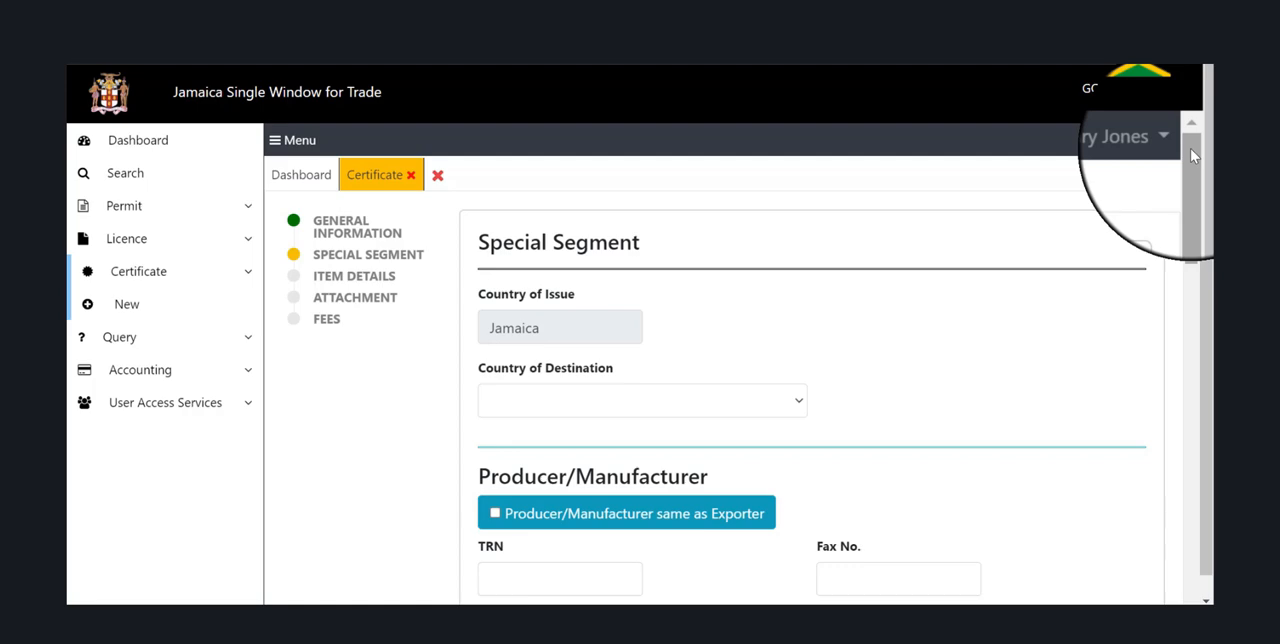
drag(1196, 195, 1198, 273)
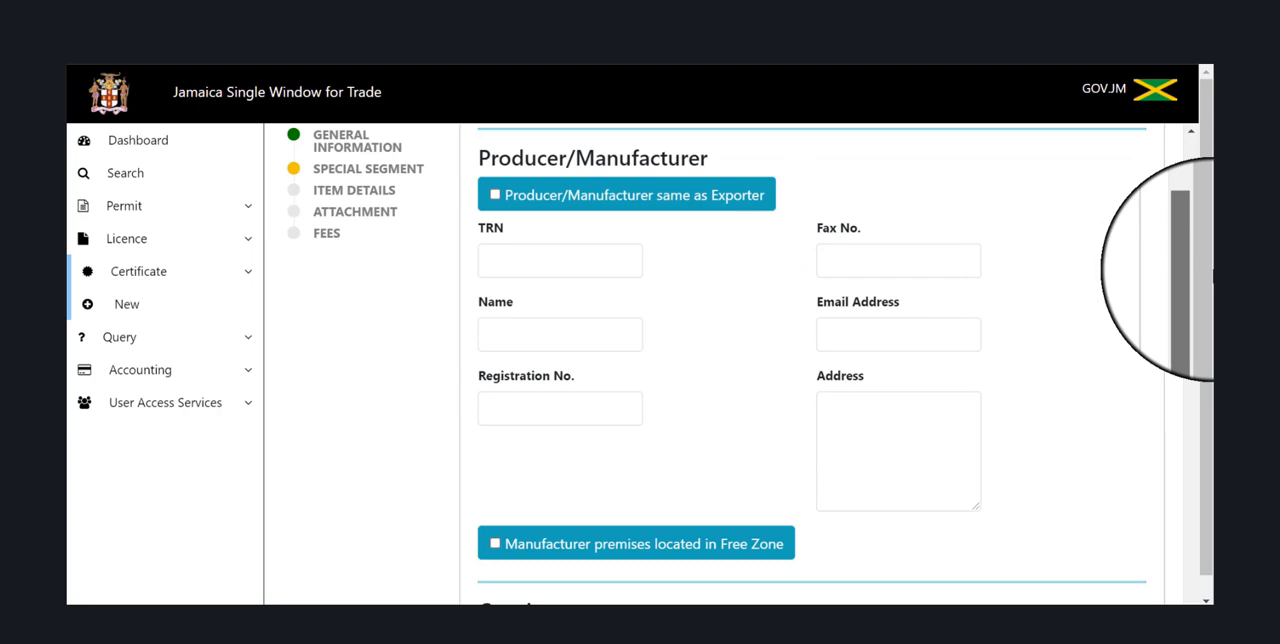
drag(1198, 273, 1198, 486)
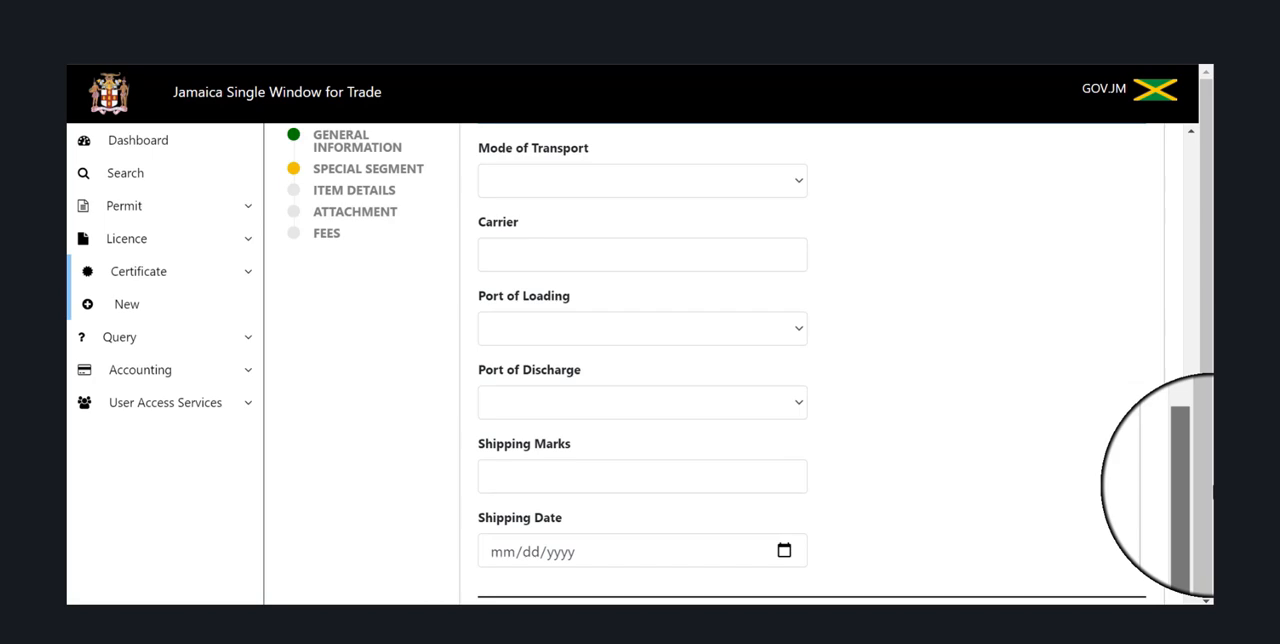
drag(1198, 486, 1198, 170)
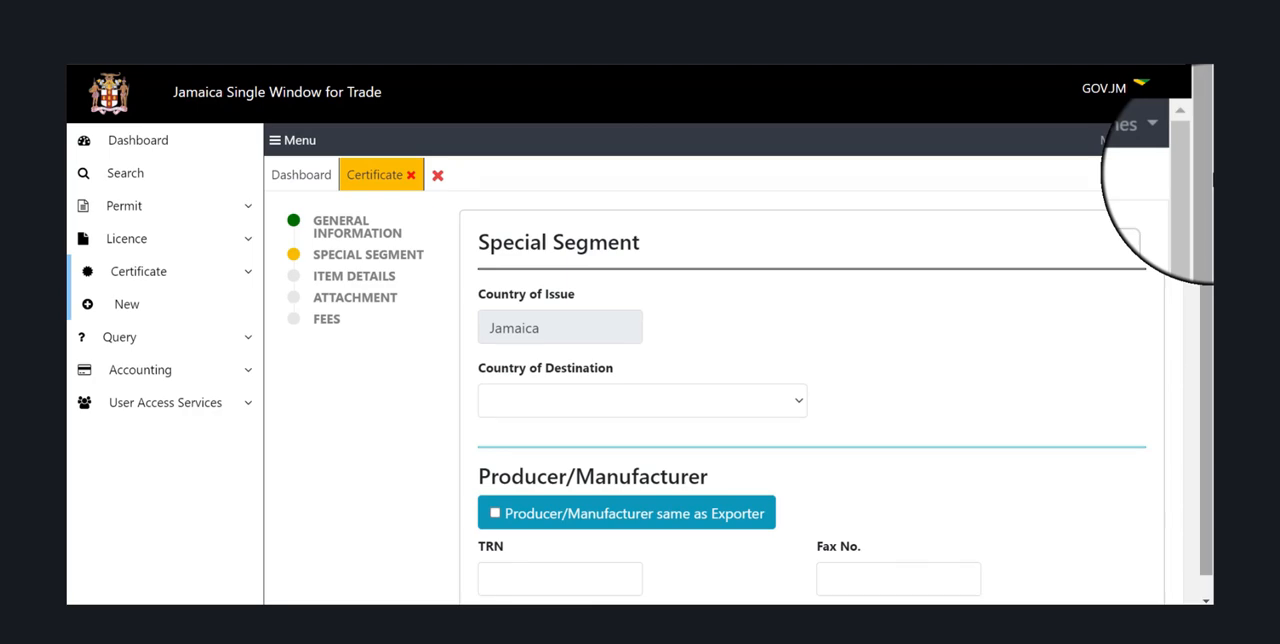
Set the country of destination to Barbados.
click(800, 401)
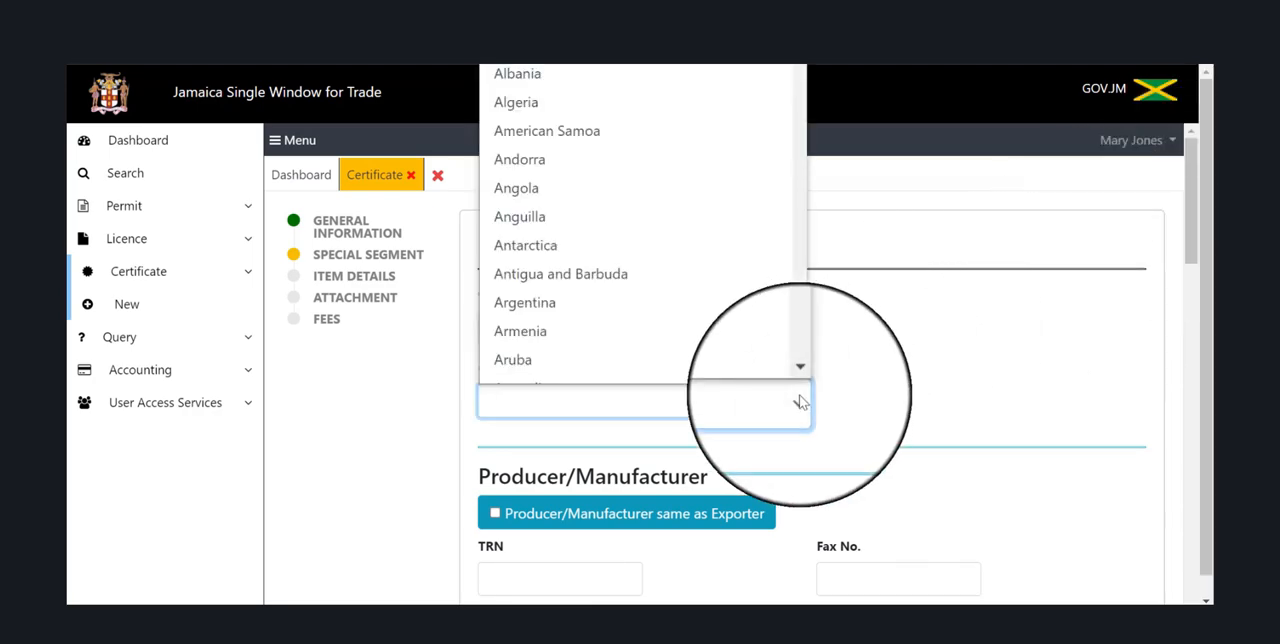
text(bar)
scroll(720, 380, down, 1)
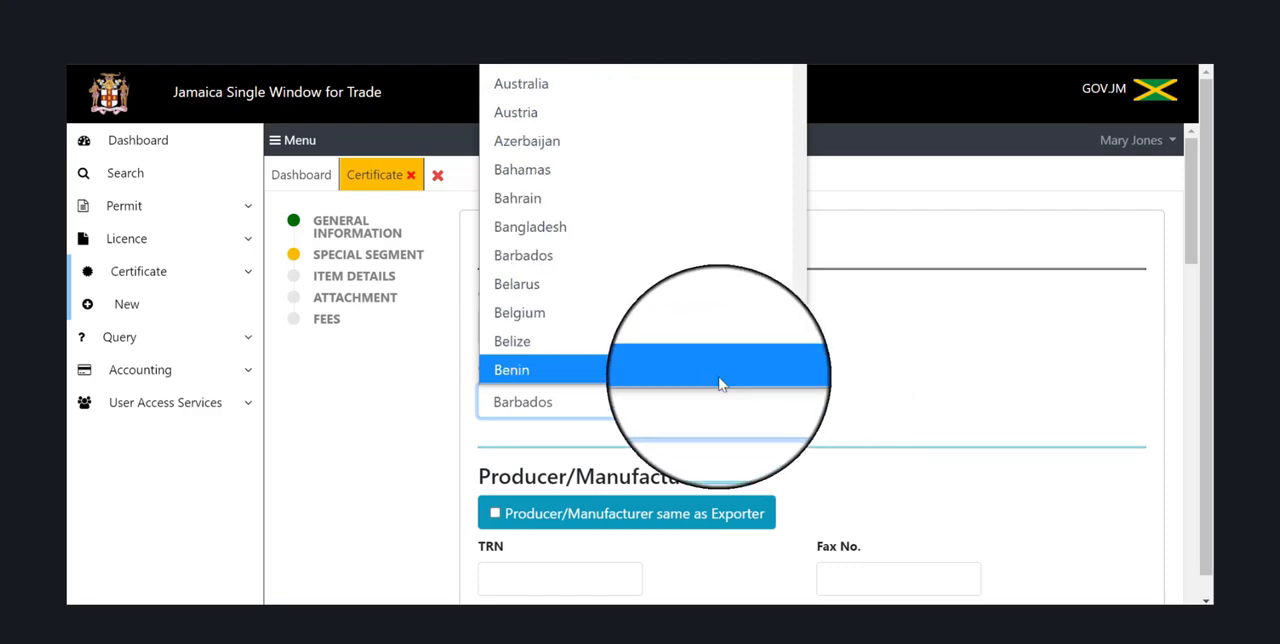
click(663, 254)
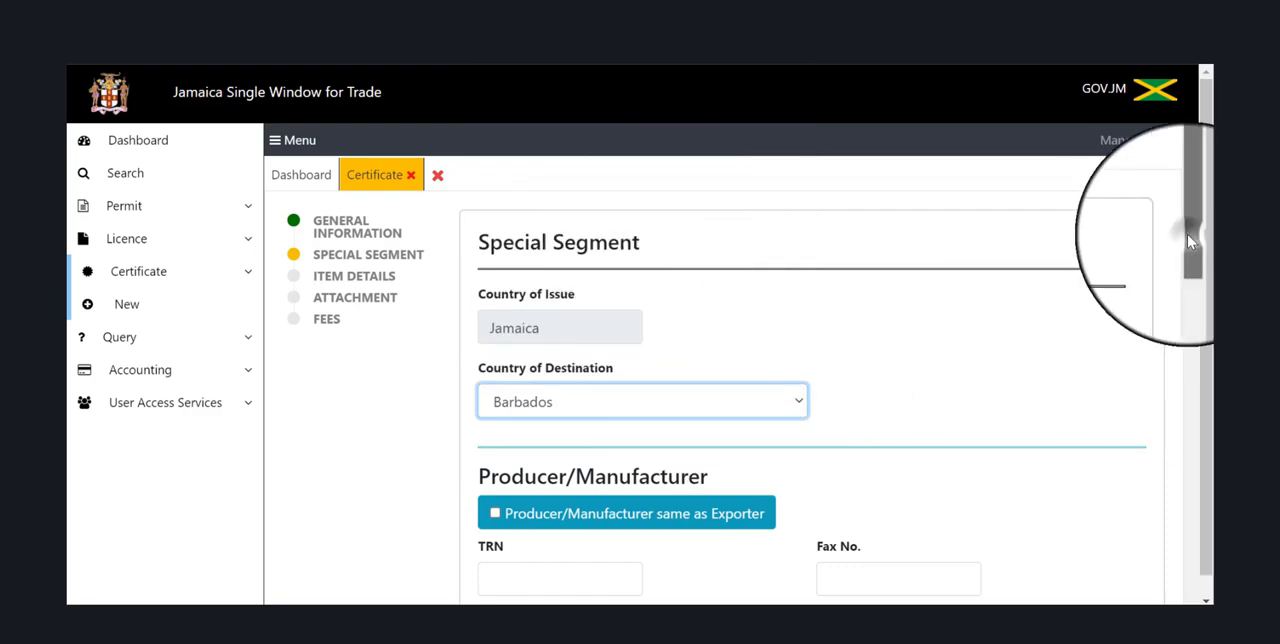
Mark the producer/manufacturer as the same as the exporter so its details are filled in from the exporter.
drag(1187, 234, 1197, 321)
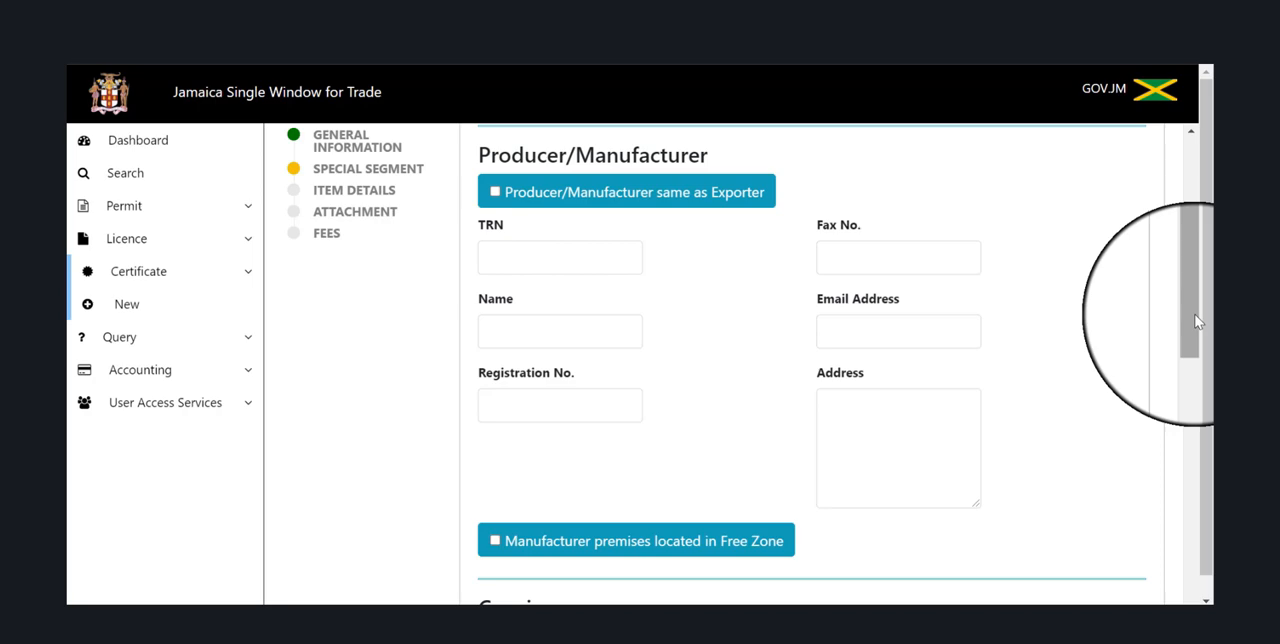
click(496, 195)
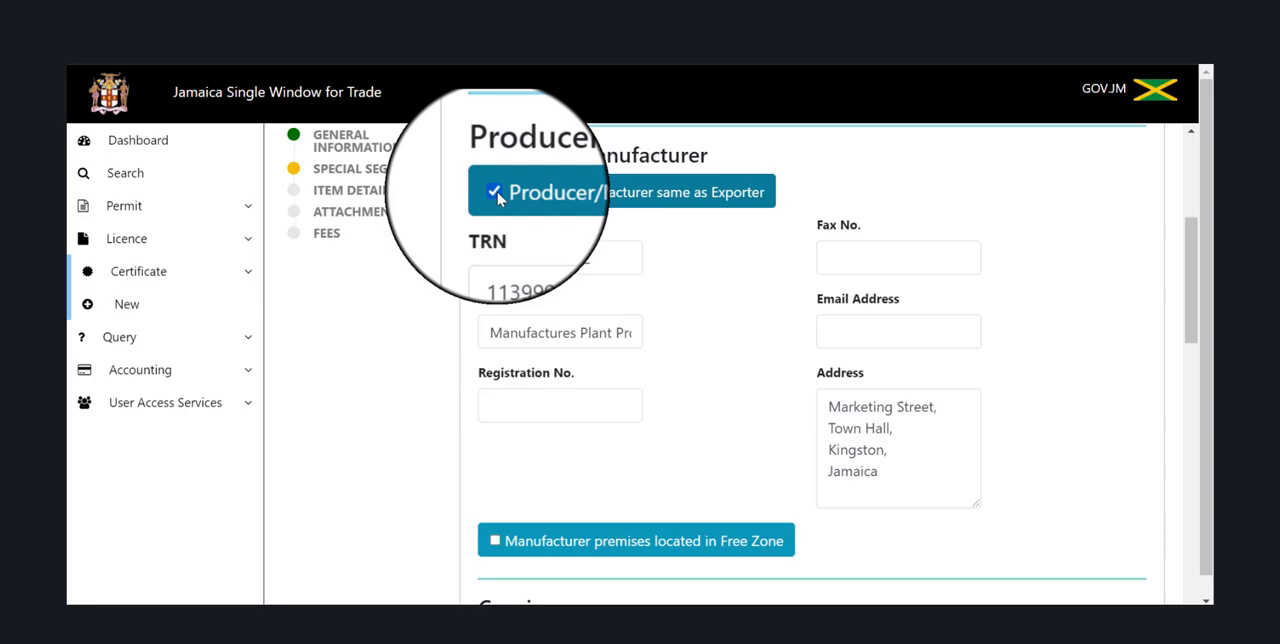
click(494, 193)
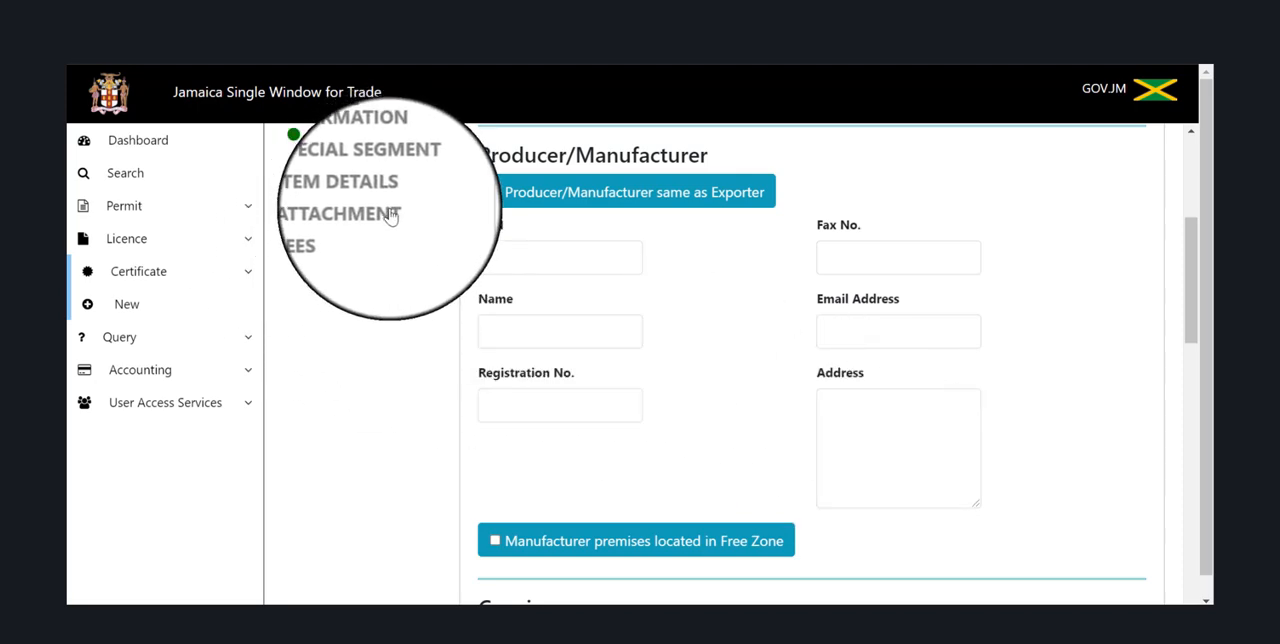
click(494, 190)
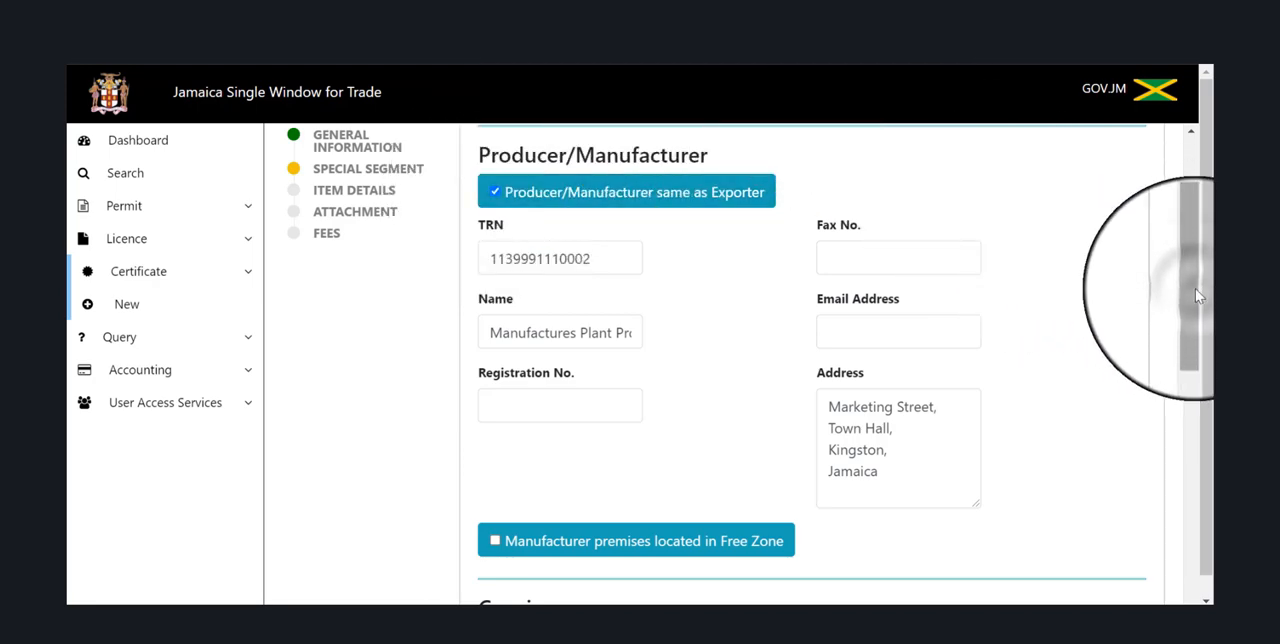
Mark the consignee as the same as the importer so its name and address are filled in.
drag(1197, 295, 1201, 367)
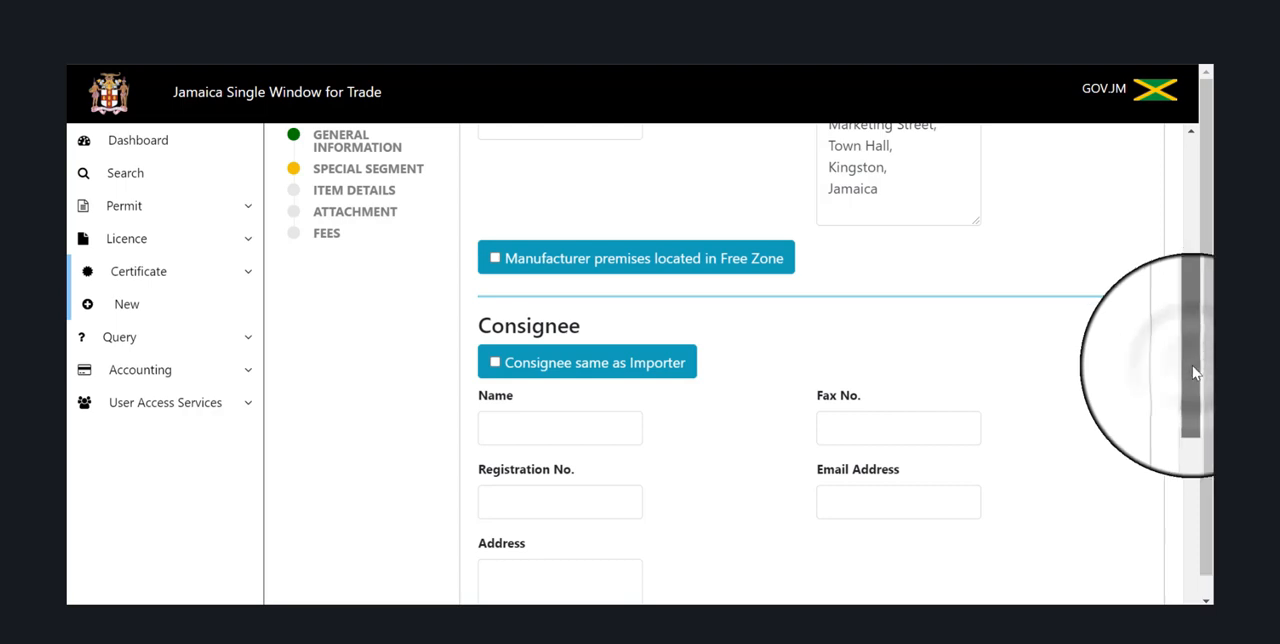
drag(1194, 366, 1200, 415)
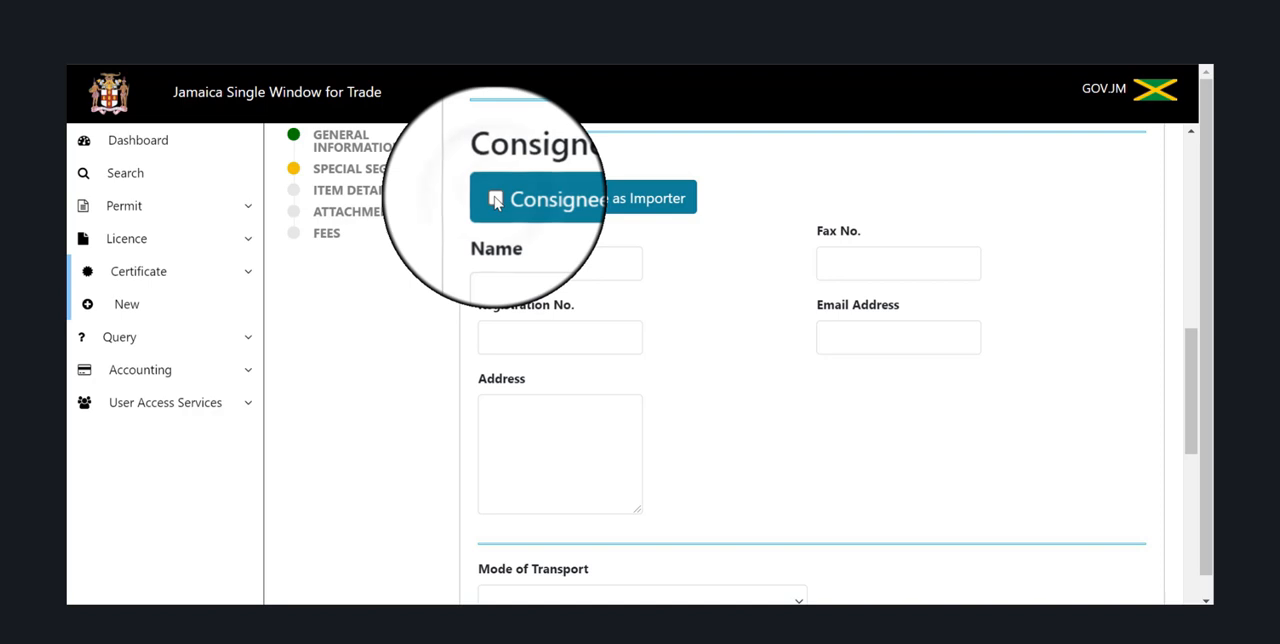
click(496, 201)
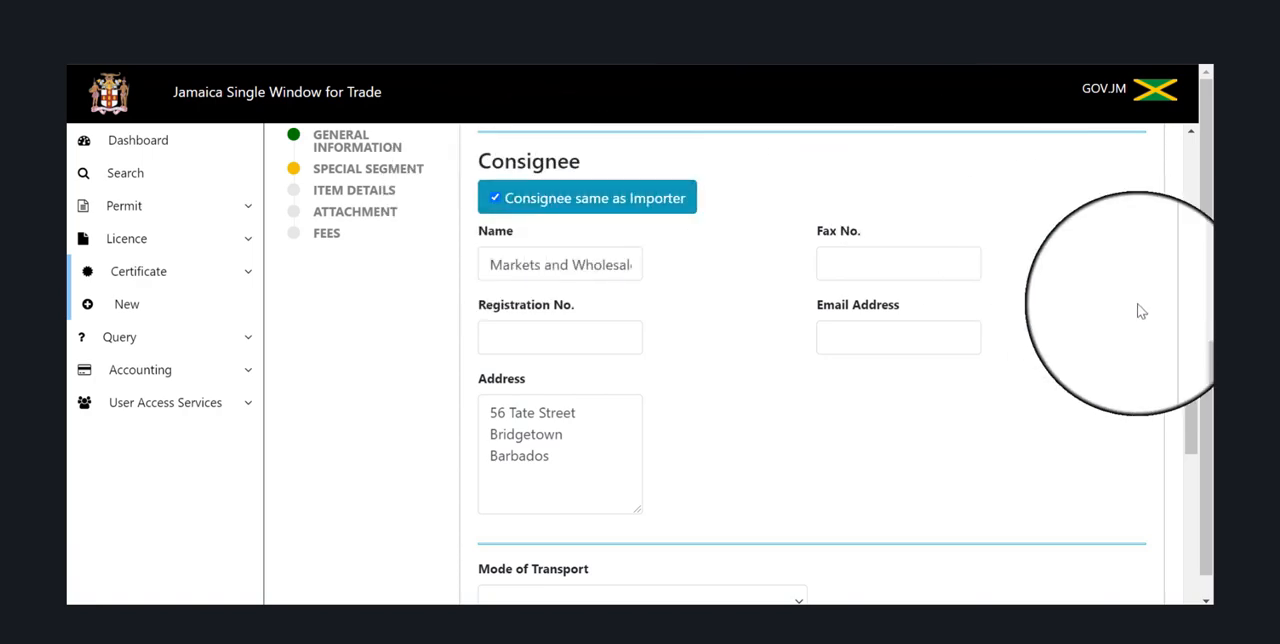
drag(1190, 365, 1211, 349)
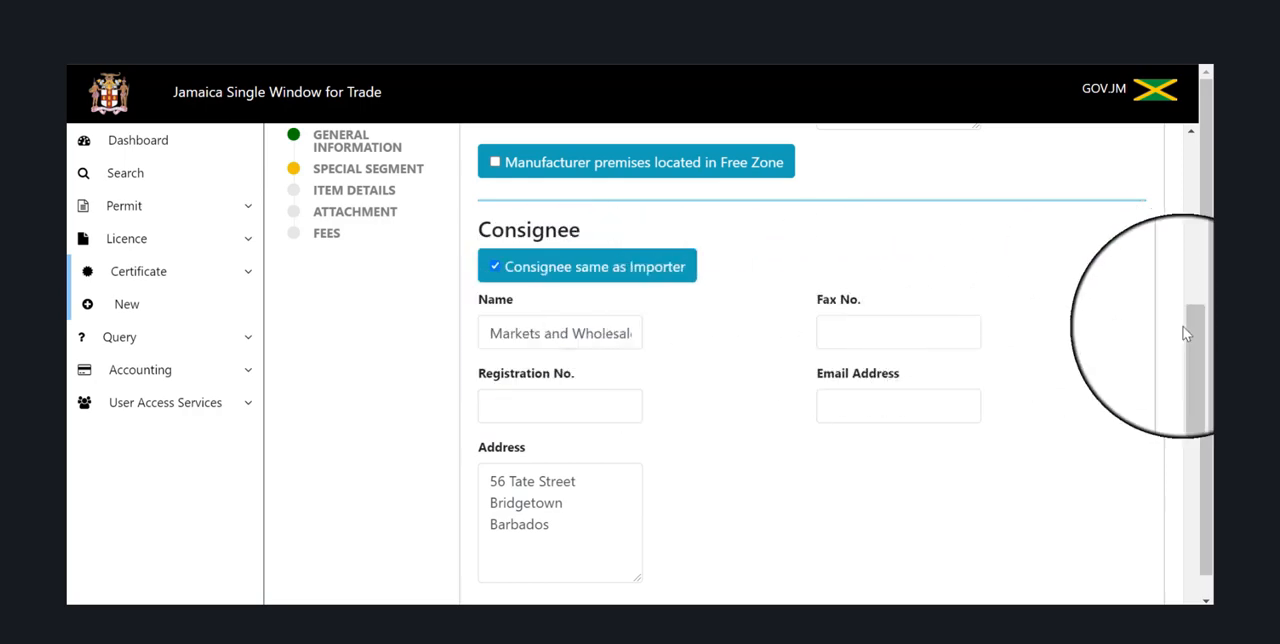
Choose Sea Transport as the mode of transport and enter Vessel Name as the carrier.
drag(1187, 335, 1196, 451)
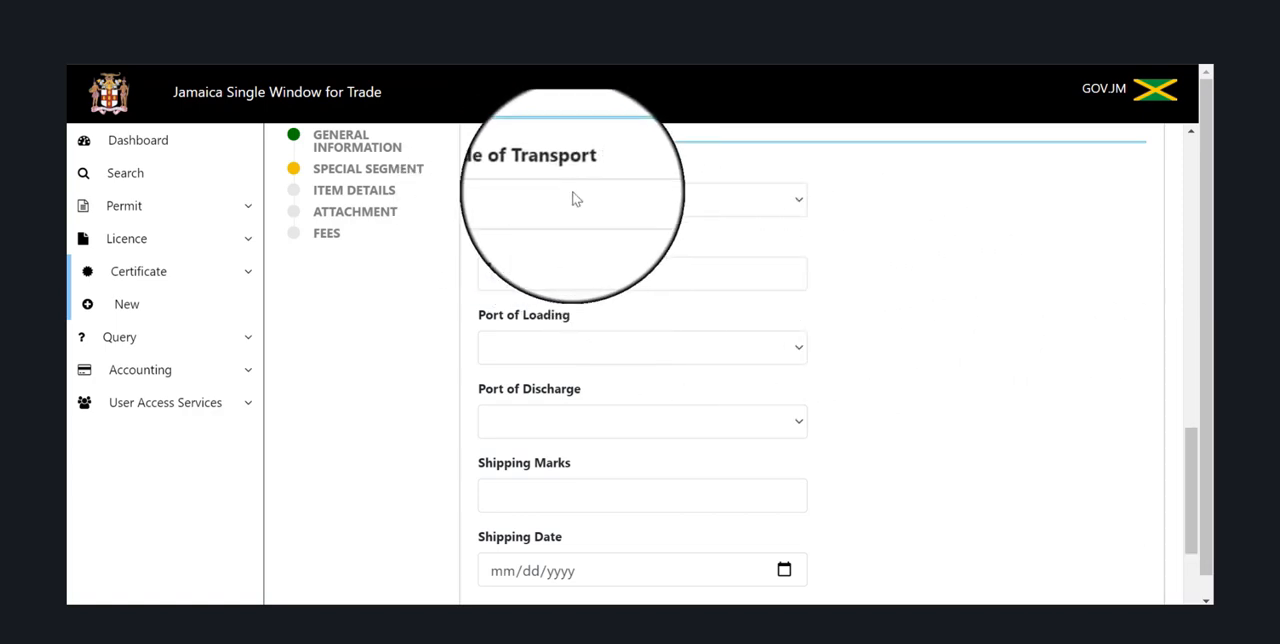
click(797, 203)
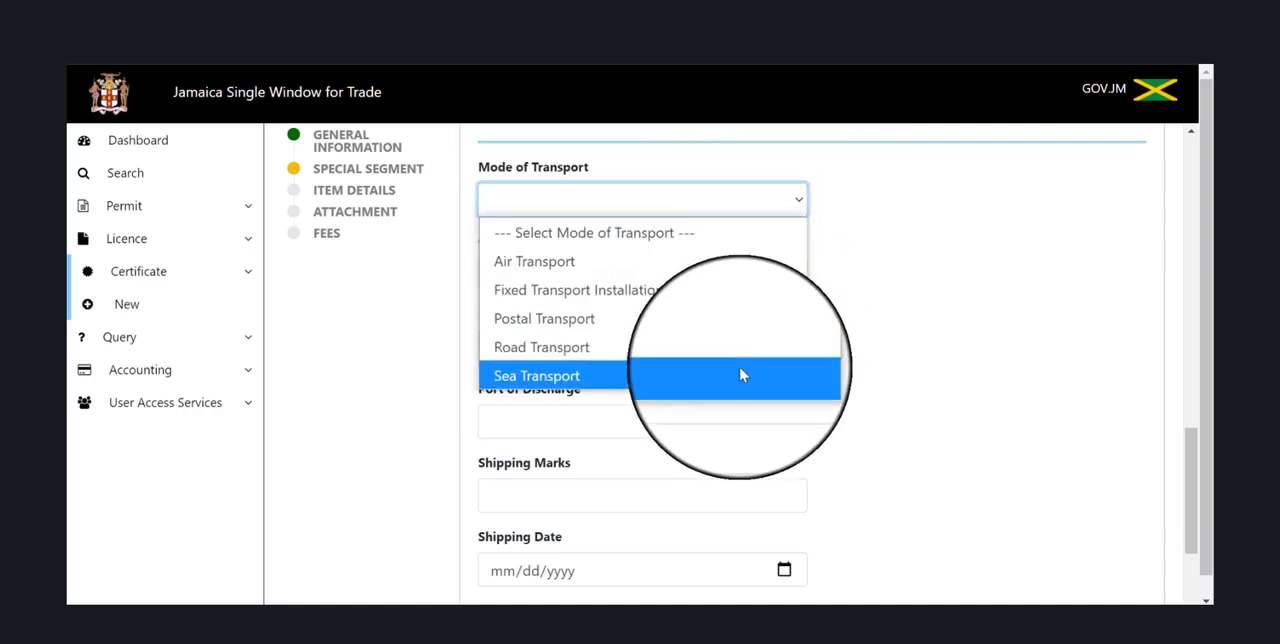
click(741, 375)
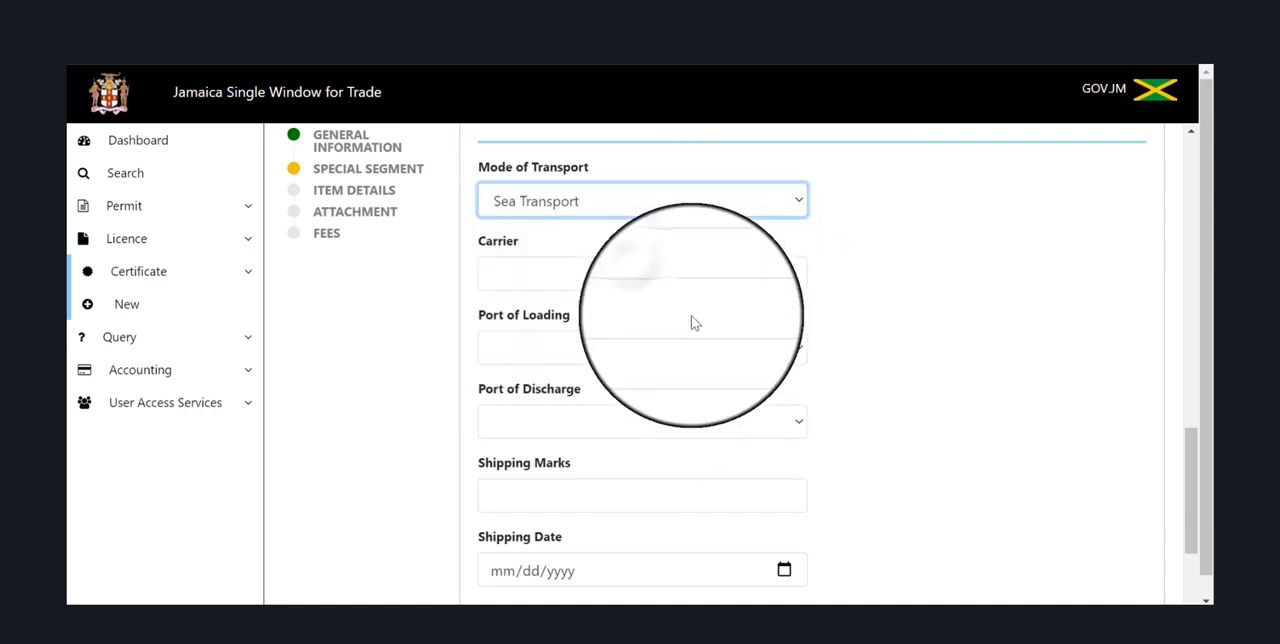
click(650, 276)
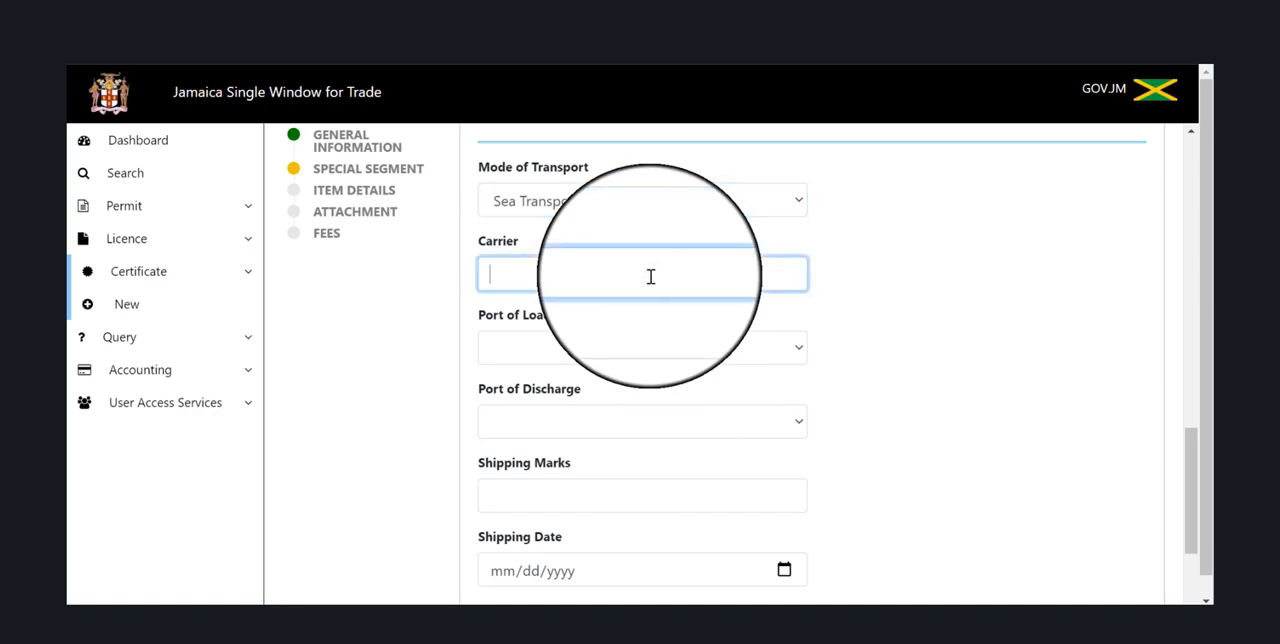
text(Vessel N)
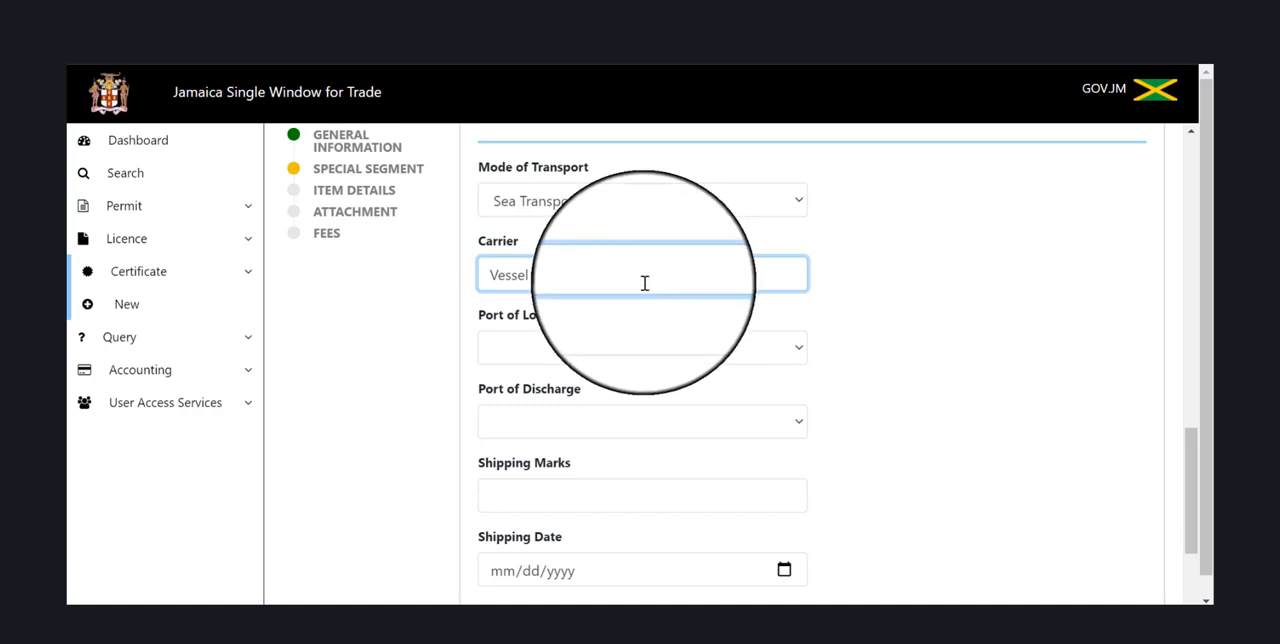
Set the port of loading to KINGSTON and the port of discharge to BRIDGETOWN.
click(593, 349)
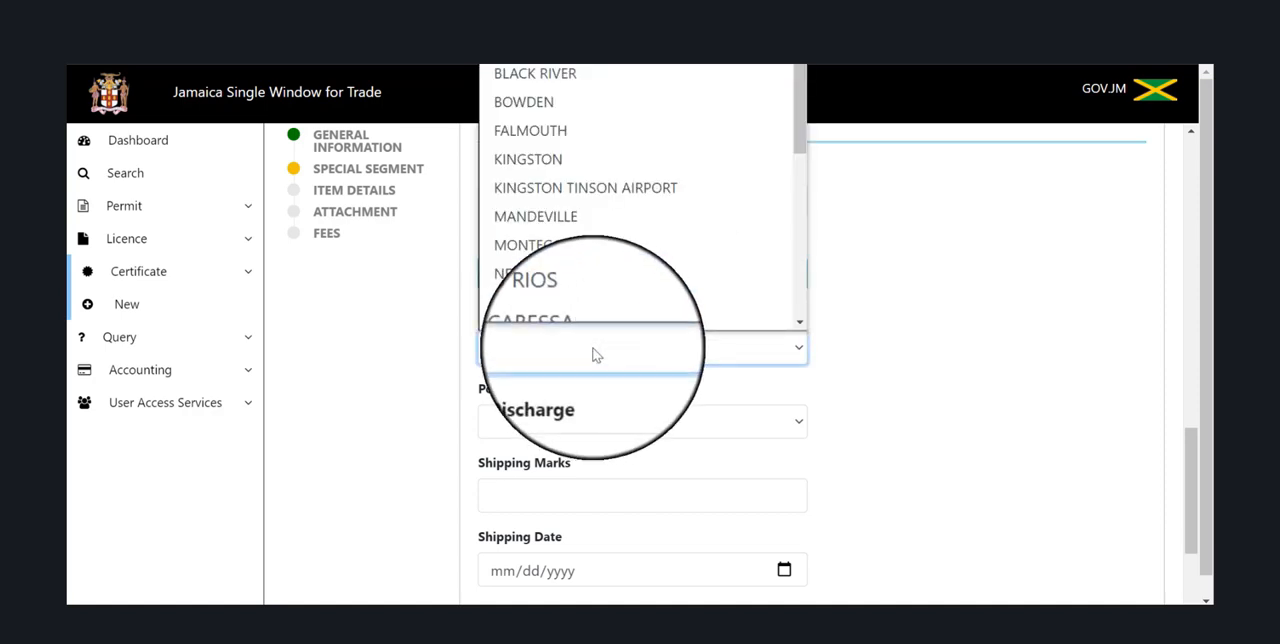
click(575, 142)
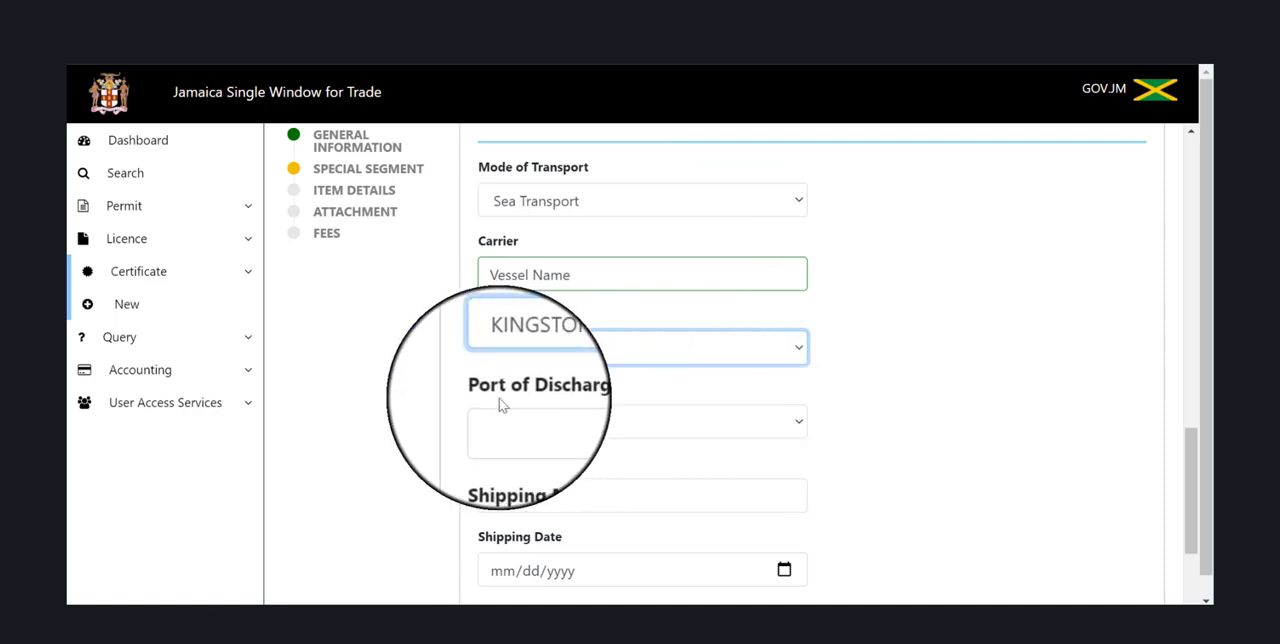
click(650, 430)
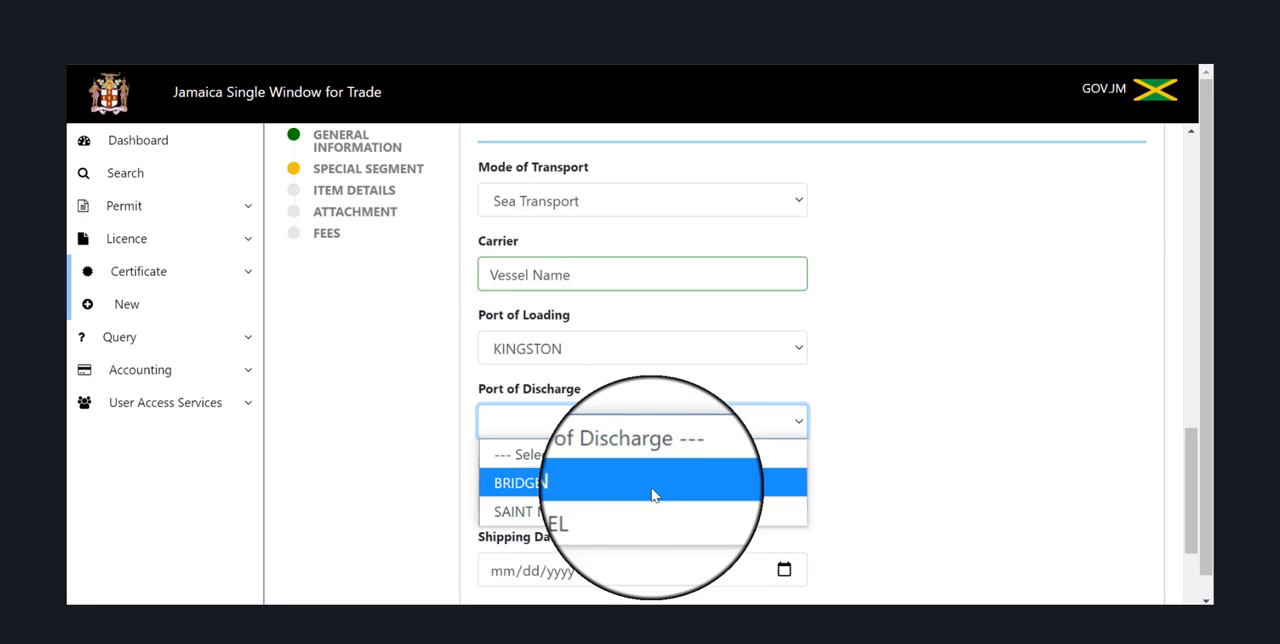
click(653, 494)
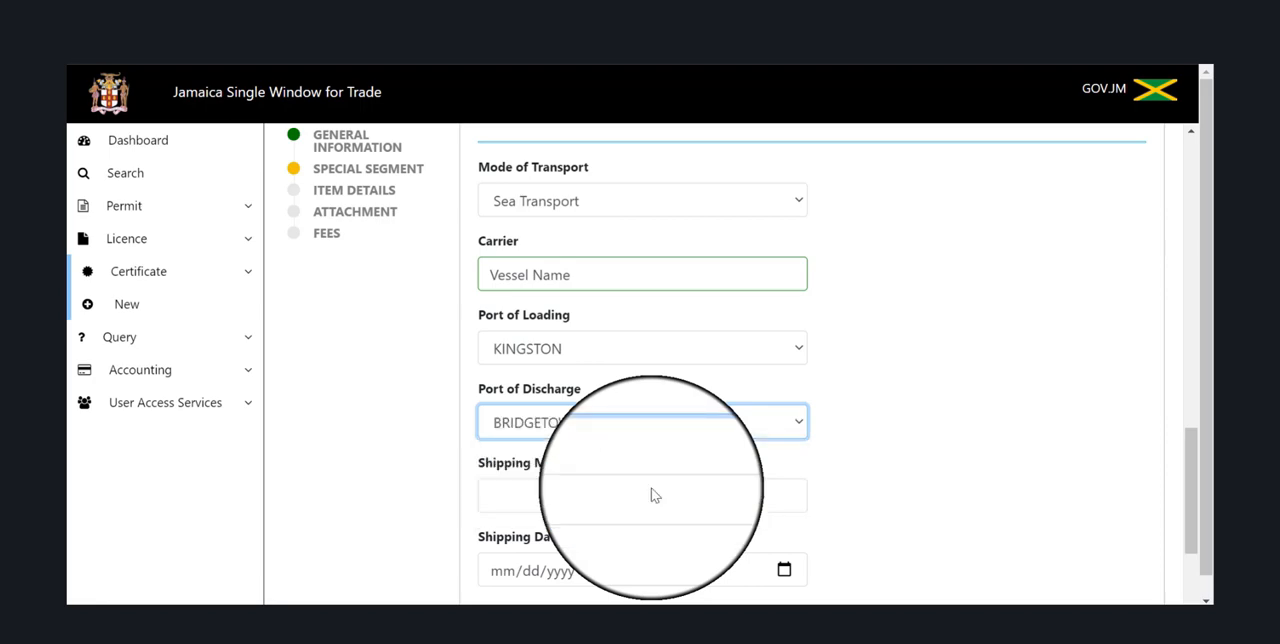
Enter 345567892 as the shipping marks and set the shipping date to 08/07/2021.
click(629, 490)
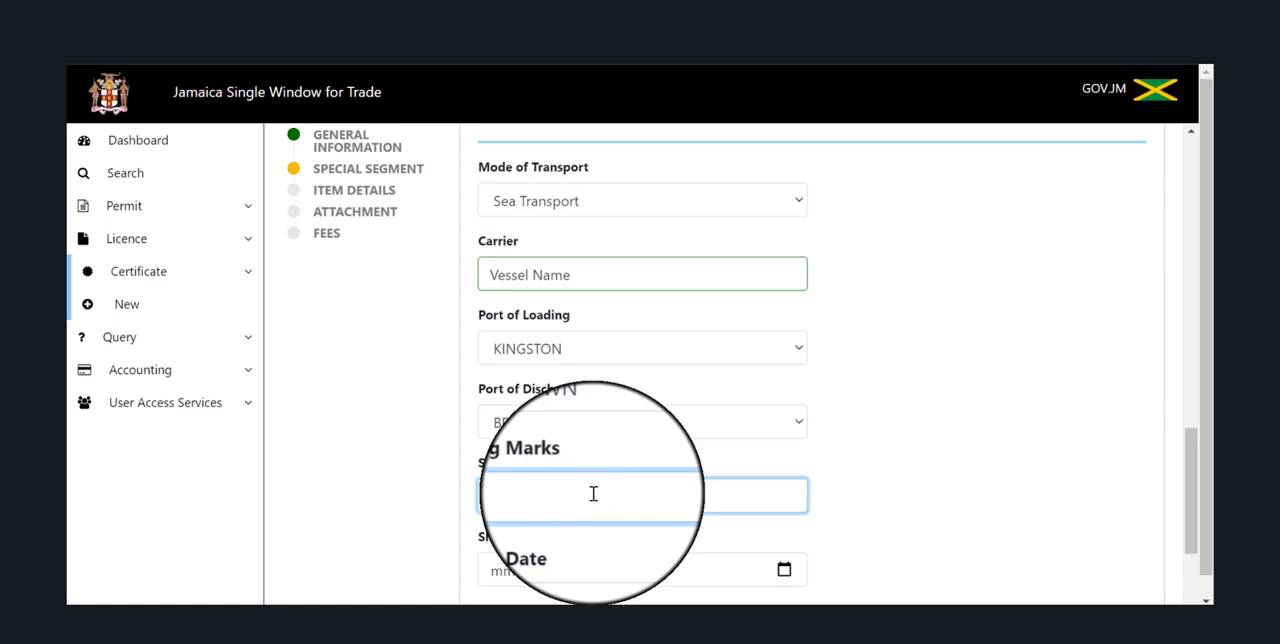
text(567892)
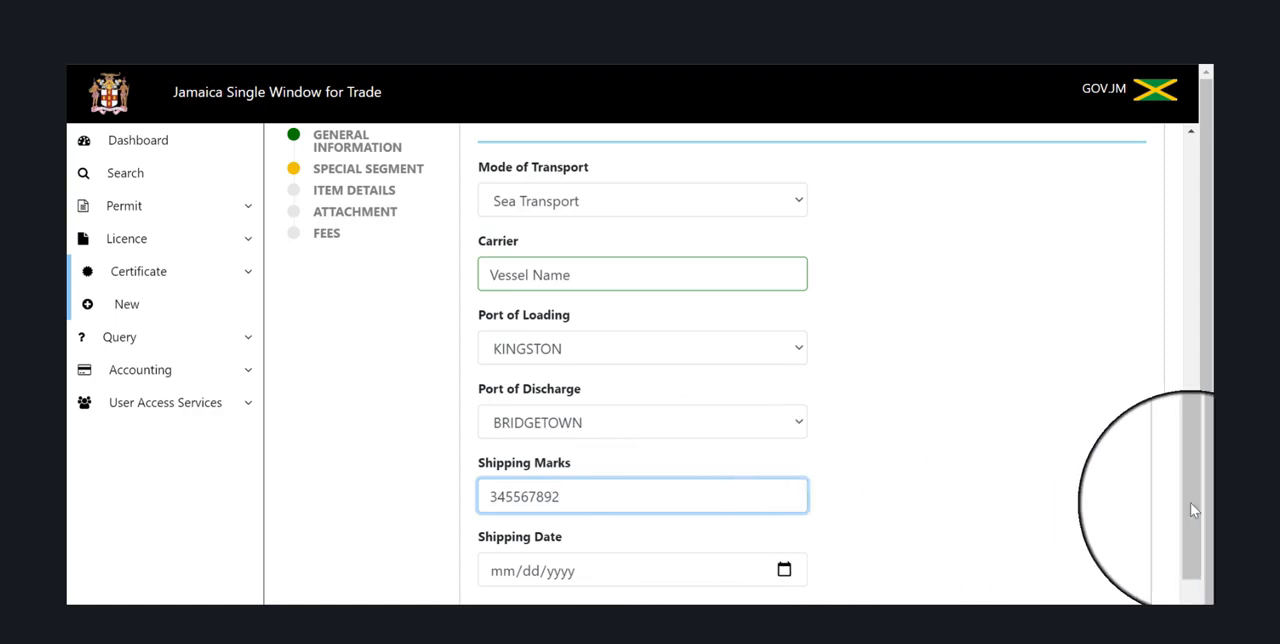
drag(1190, 505, 1198, 540)
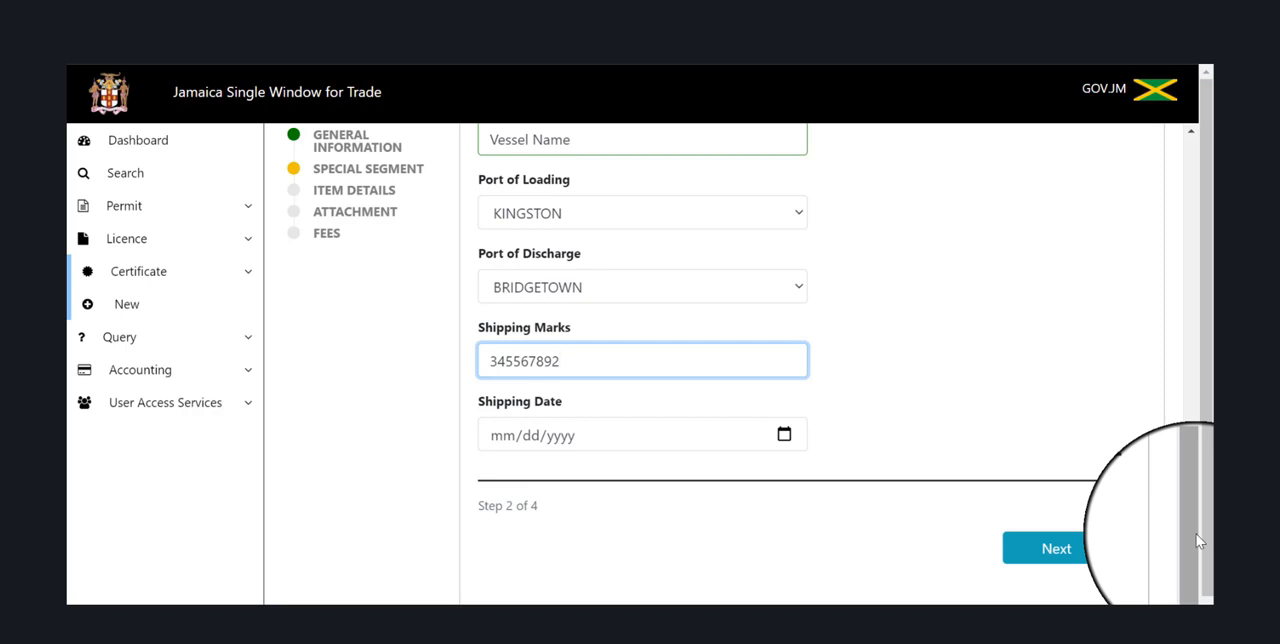
click(783, 434)
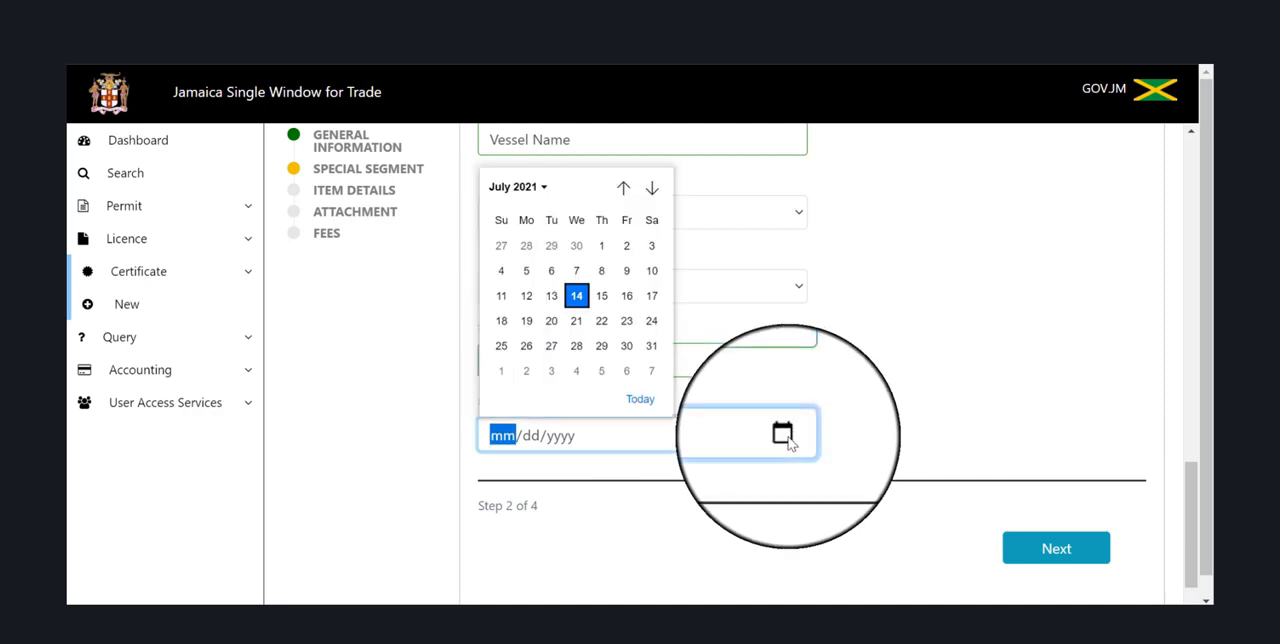
click(647, 380)
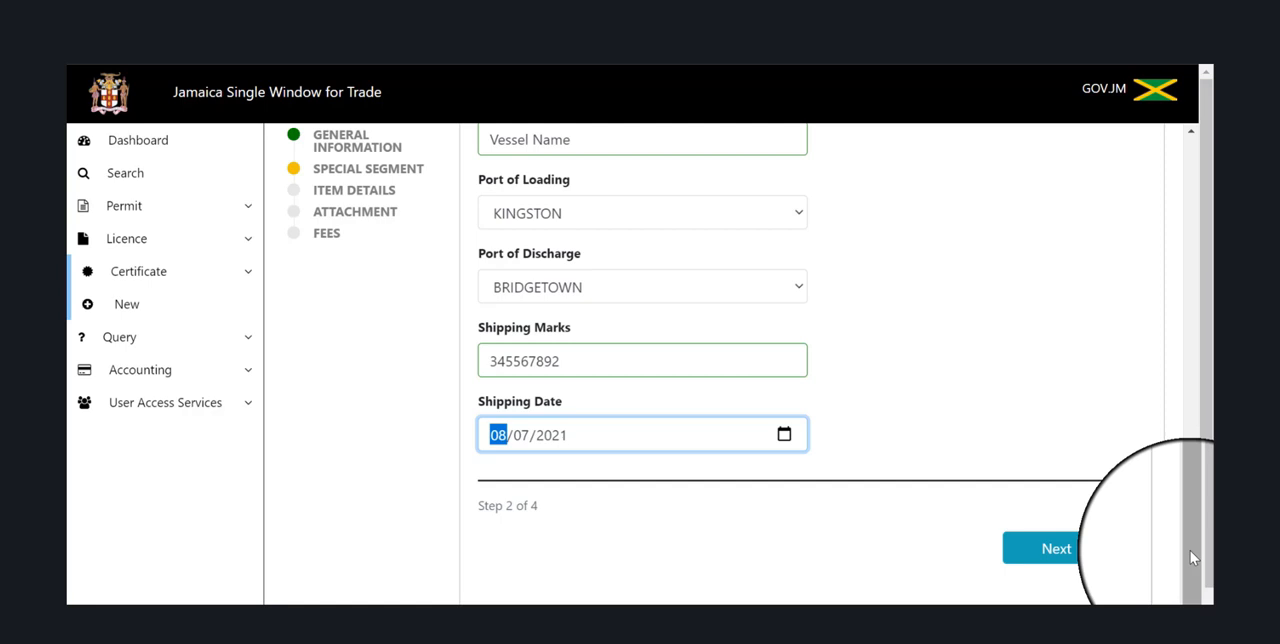
Continue to the Item Details section and look over the item's commodity, origin, invoice, package and value fields.
click(1057, 560)
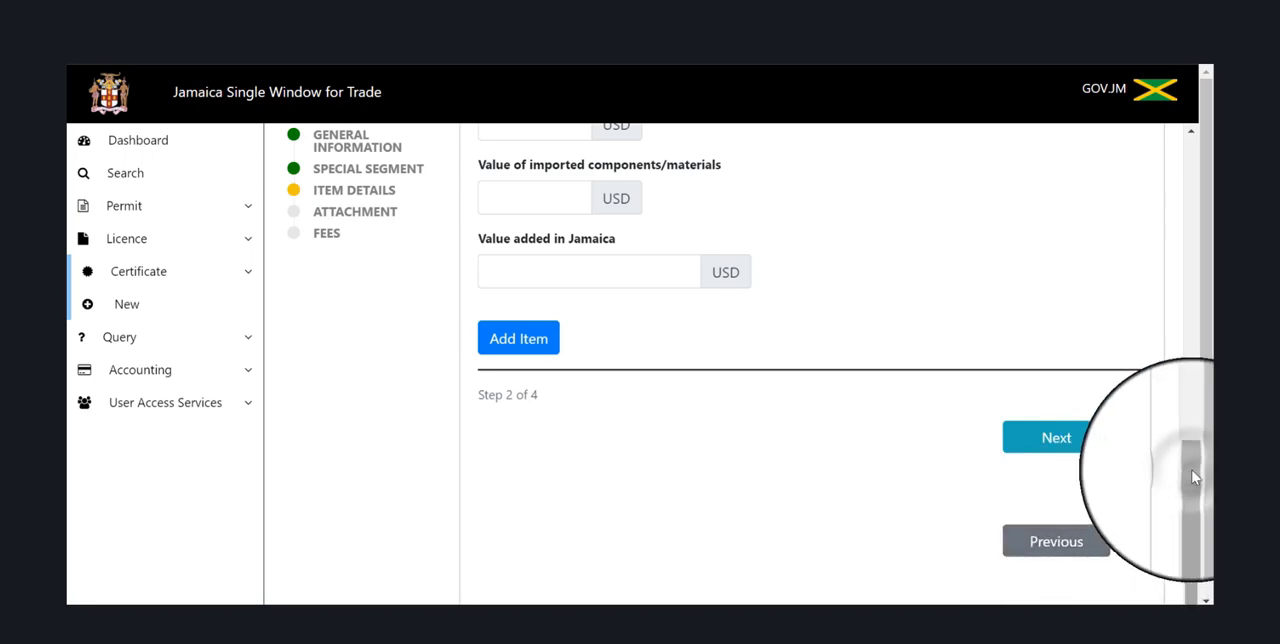
drag(1193, 478, 1208, 162)
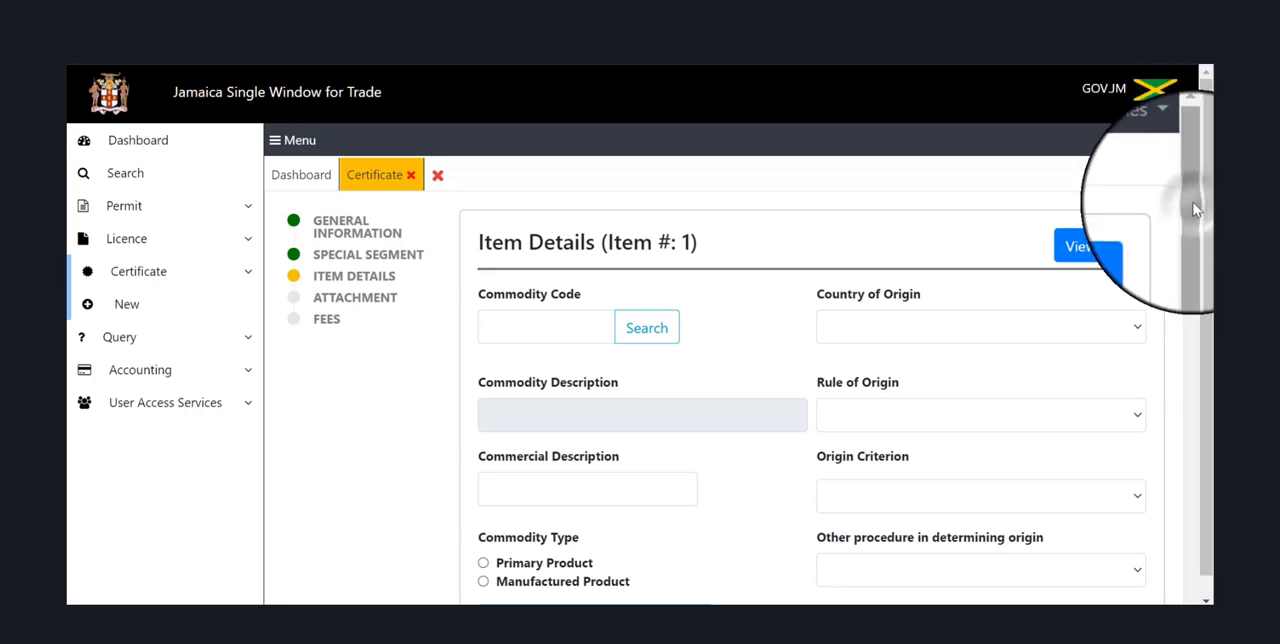
drag(1196, 210, 1198, 224)
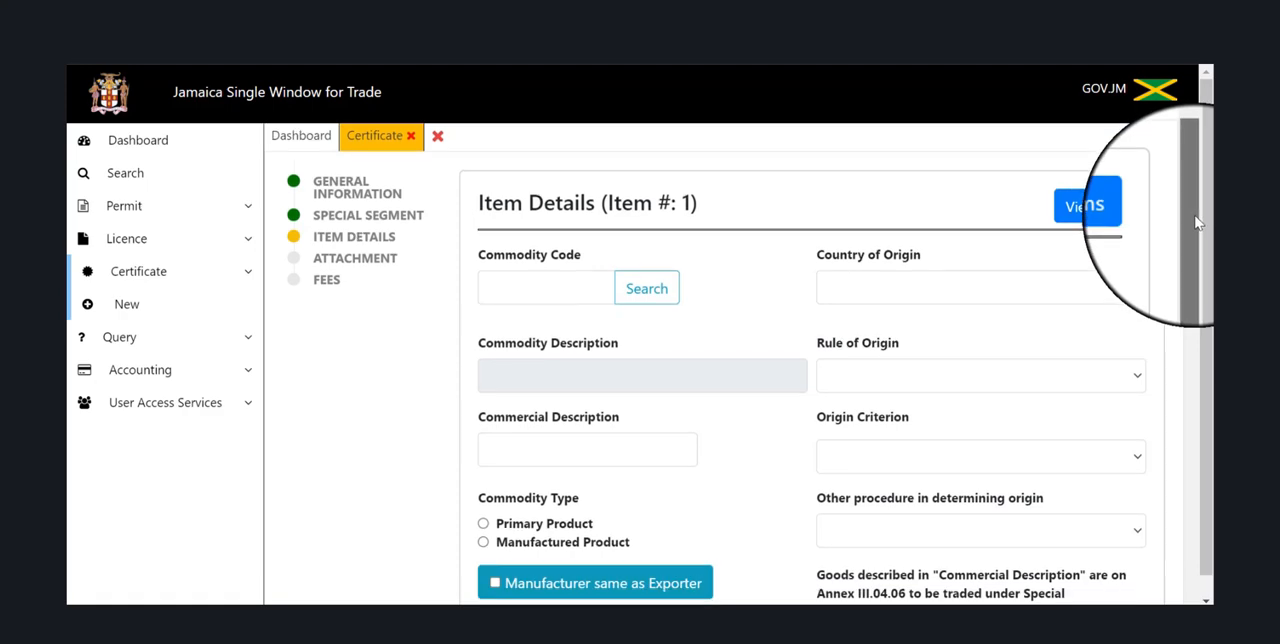
drag(1198, 224, 1212, 344)
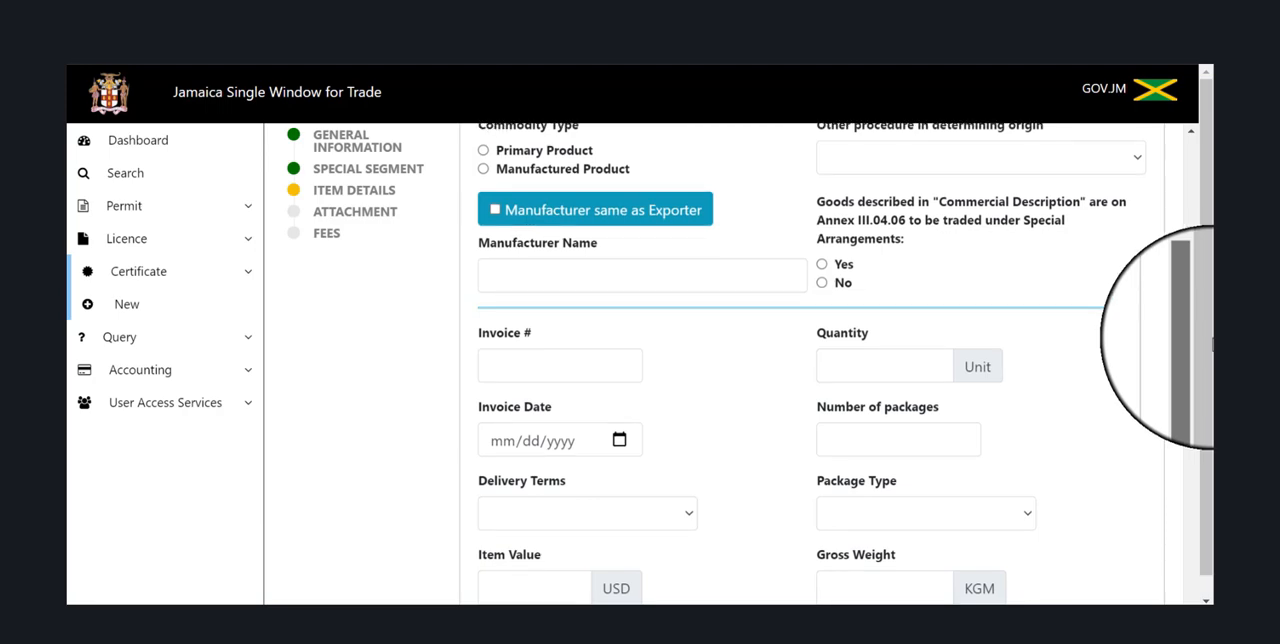
drag(1212, 344, 1212, 403)
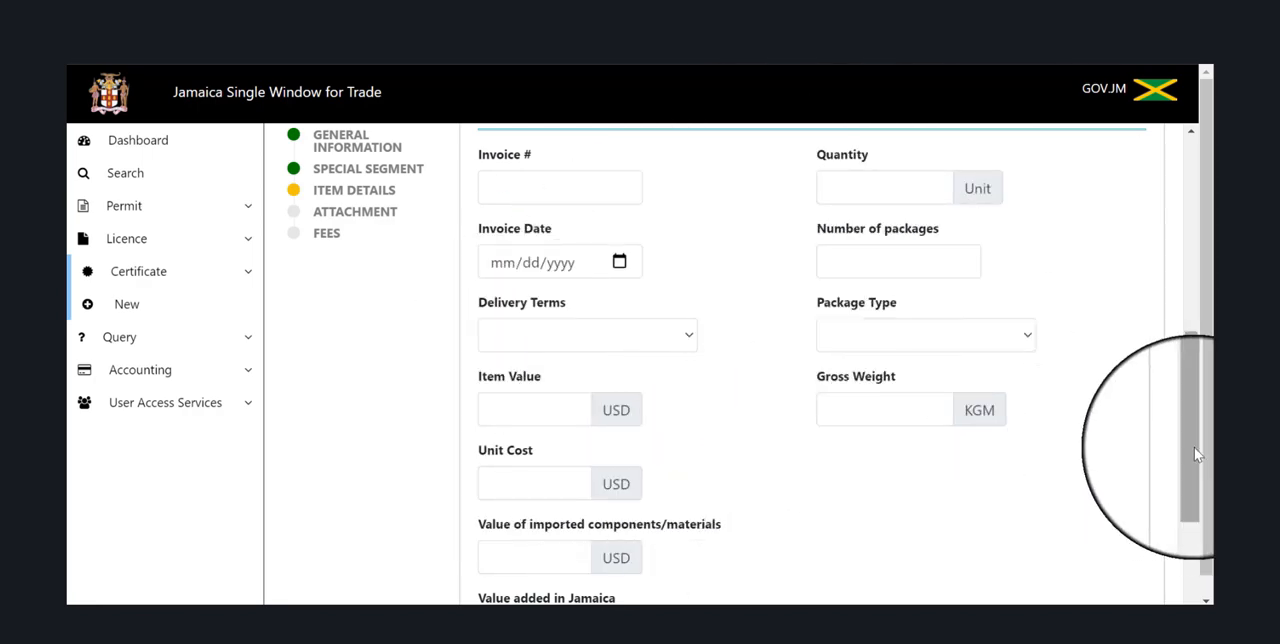
drag(1196, 455, 1207, 254)
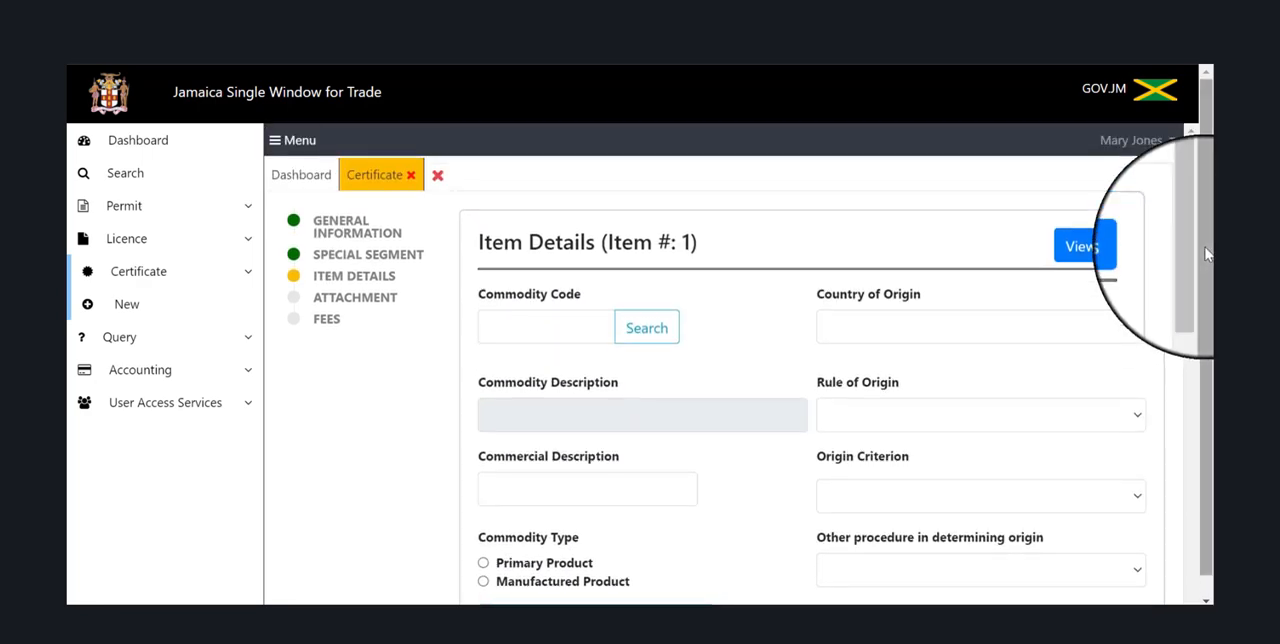
click(665, 336)
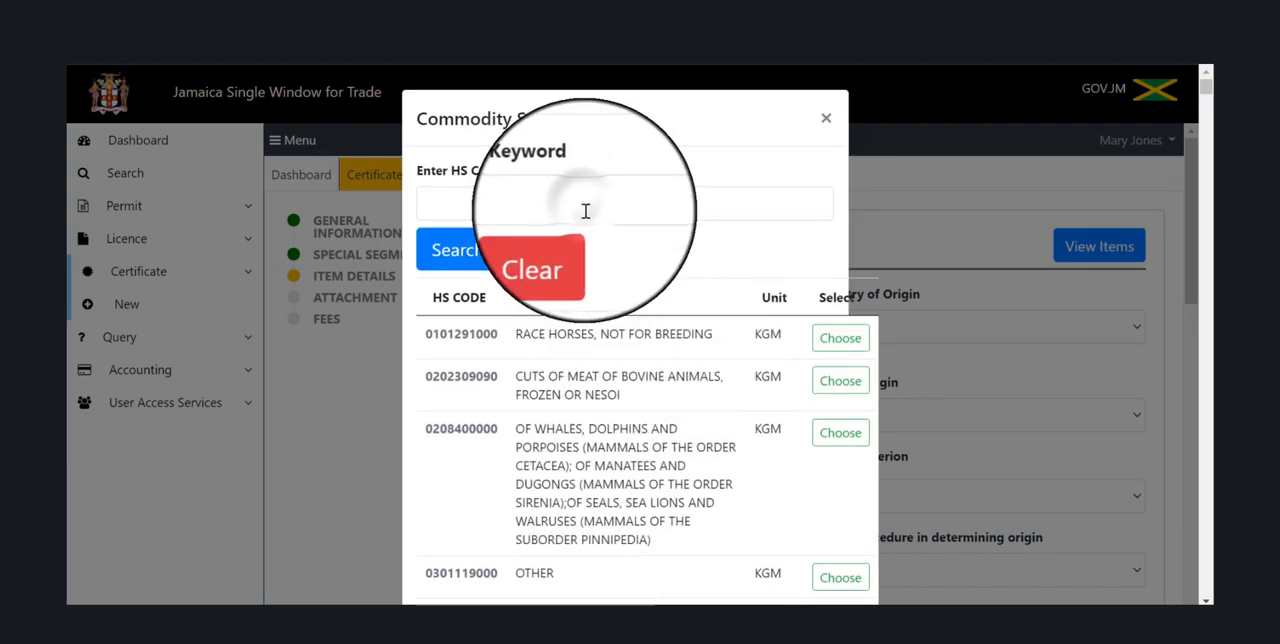
click(585, 206)
text(v)
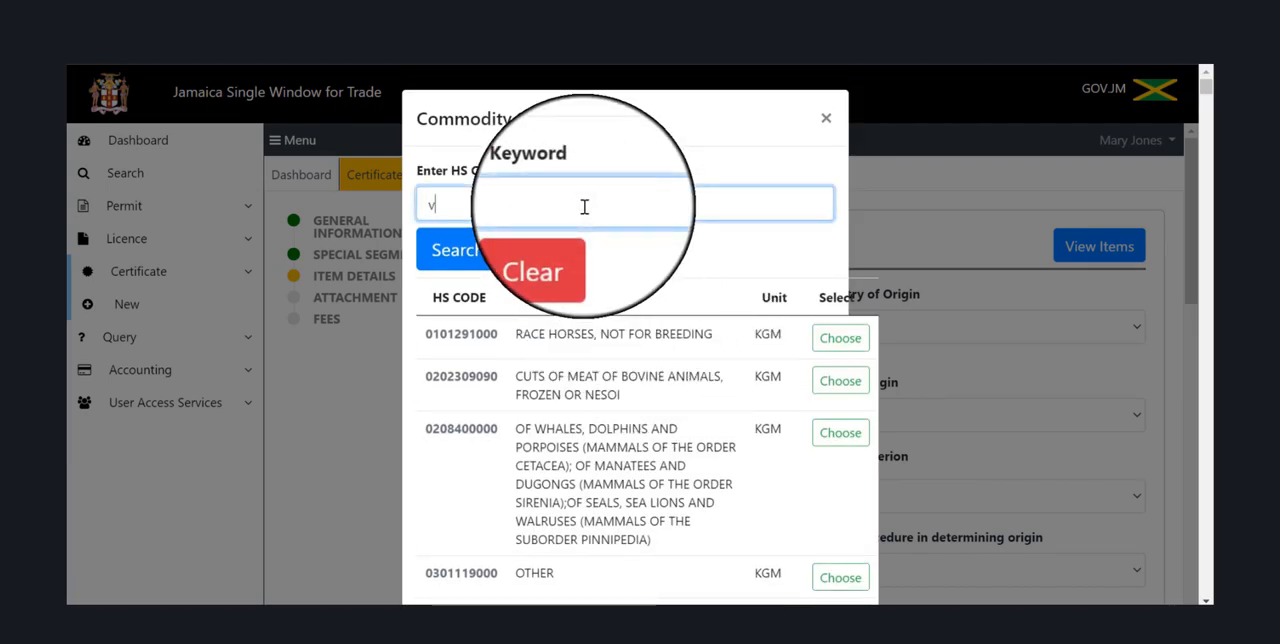
text(inegar)
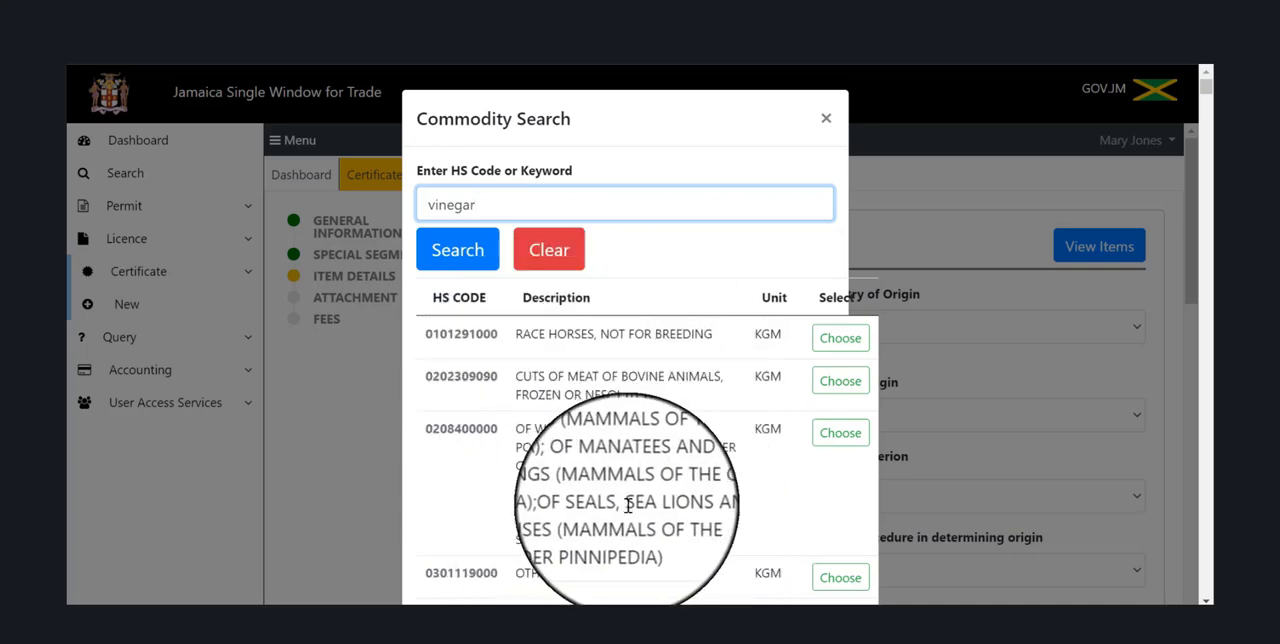
click(456, 252)
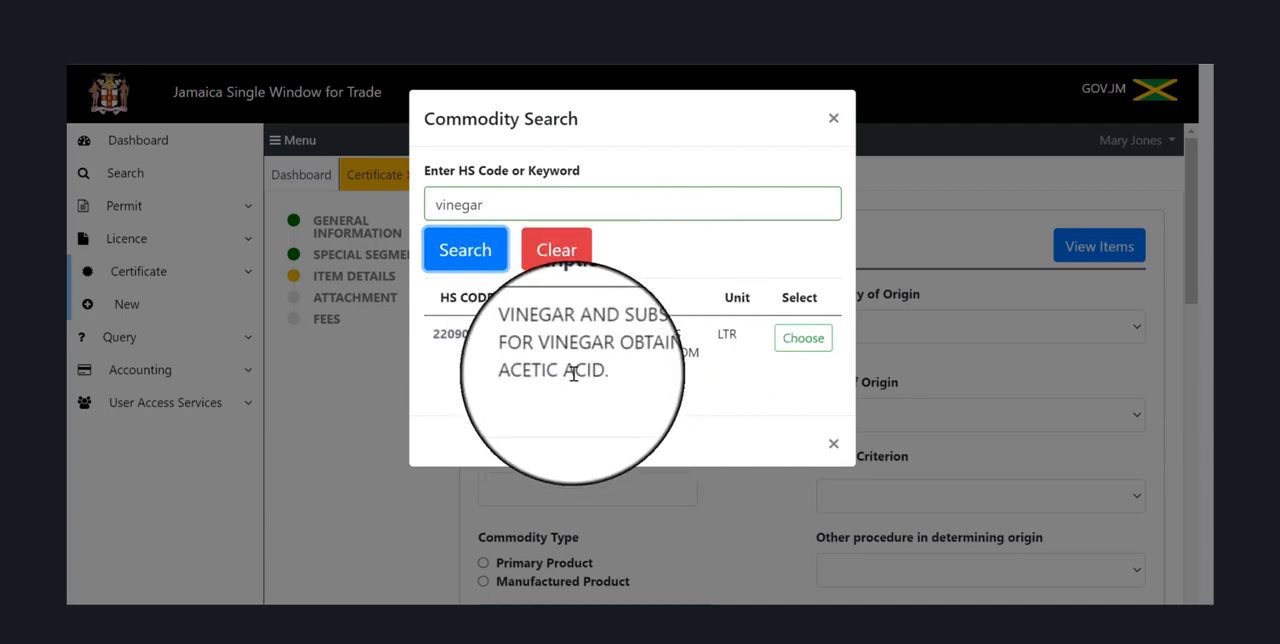
click(818, 340)
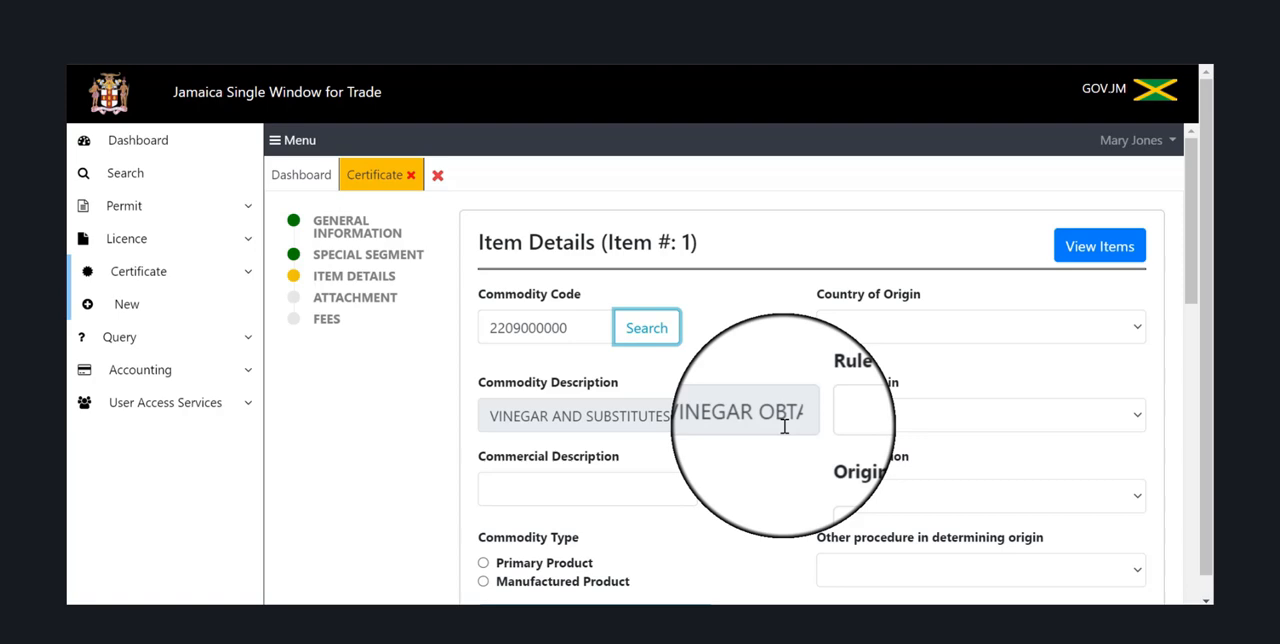
Enter Pride Vinegar as the item's commercial description.
click(530, 485)
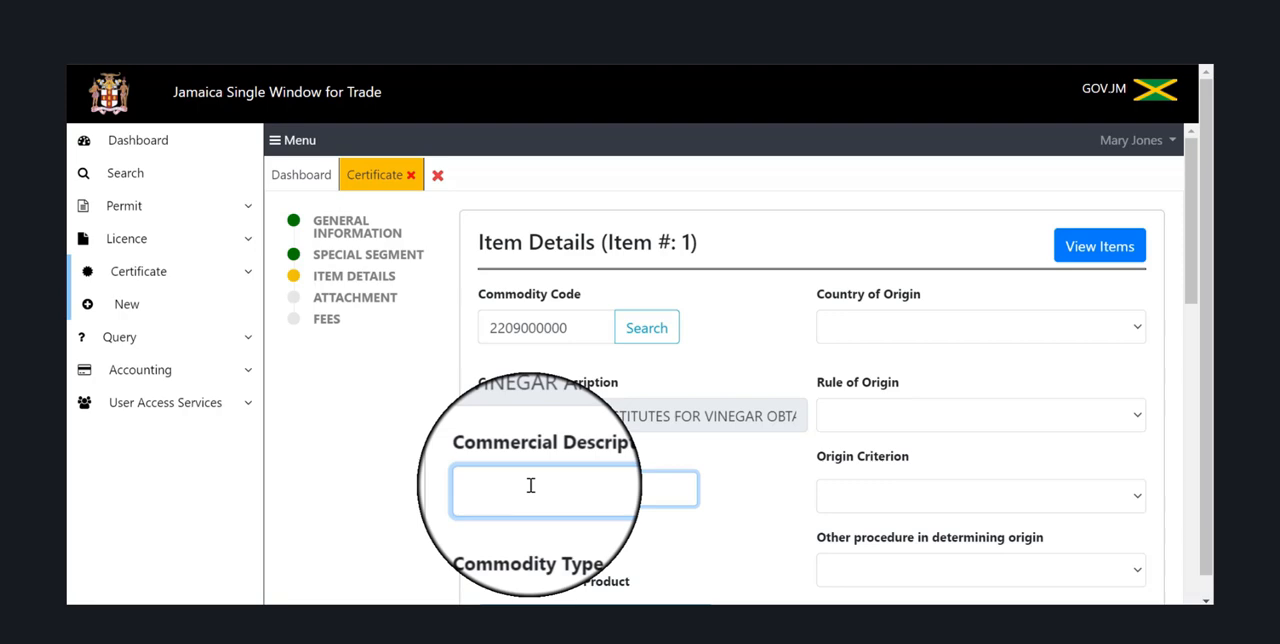
text(Pride Vinegar)
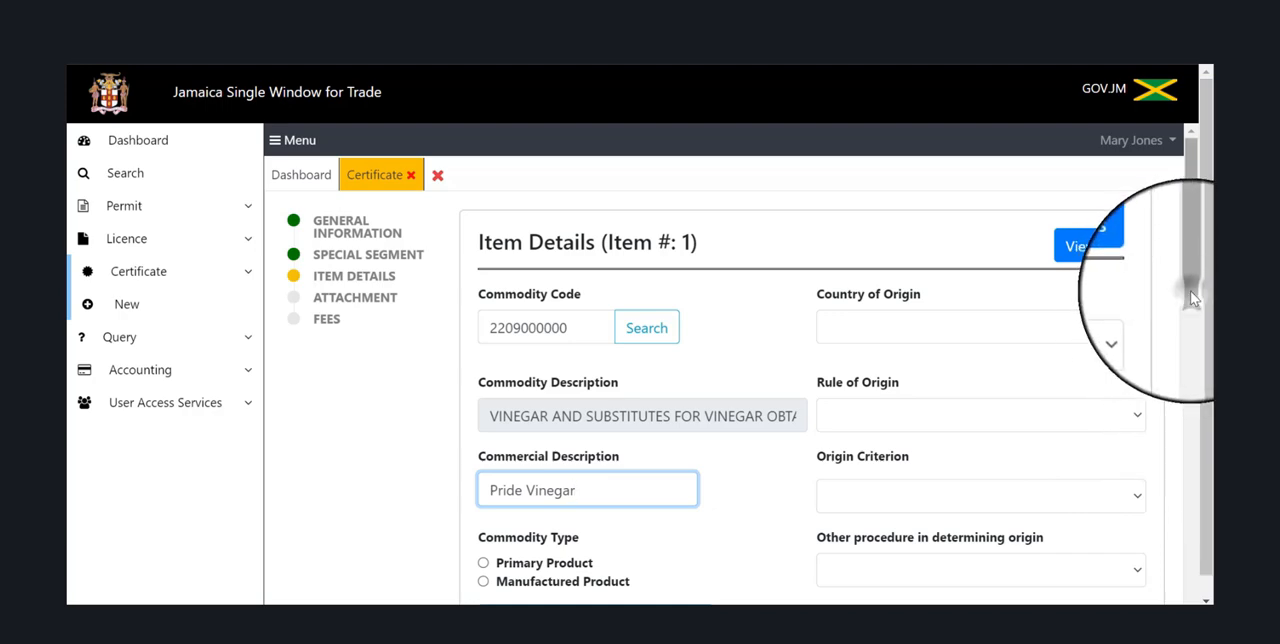
Set the commodity type to Manufactured Product and mark the manufacturer as the same as the exporter.
drag(1196, 306, 1200, 378)
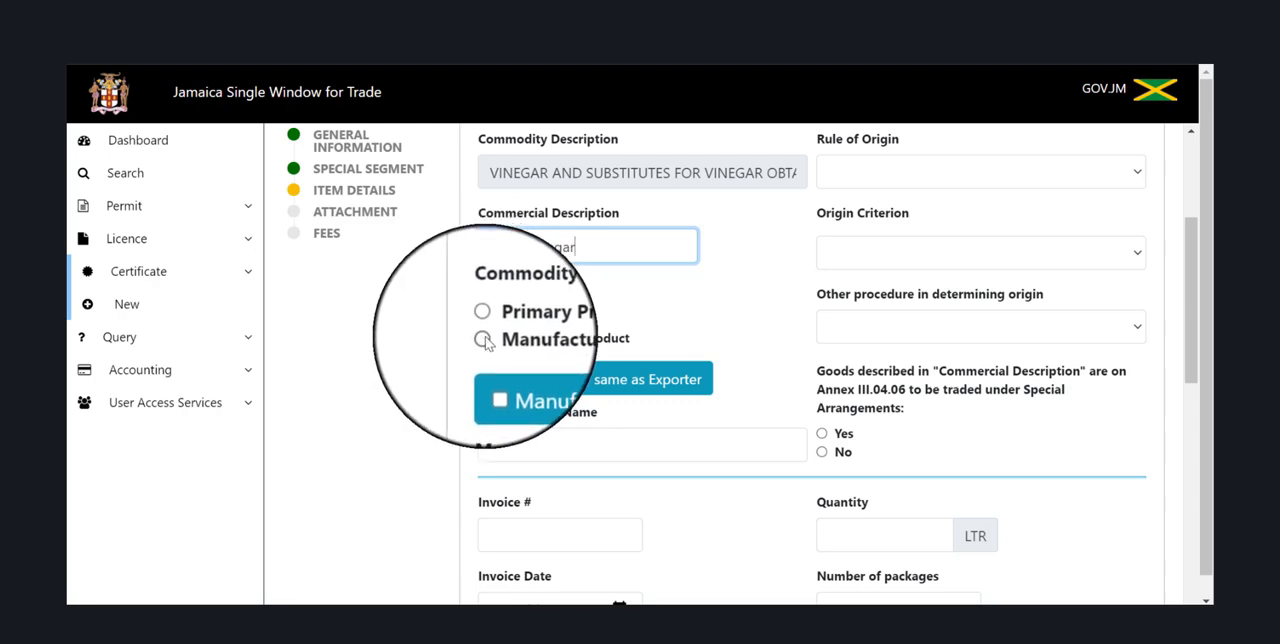
click(483, 340)
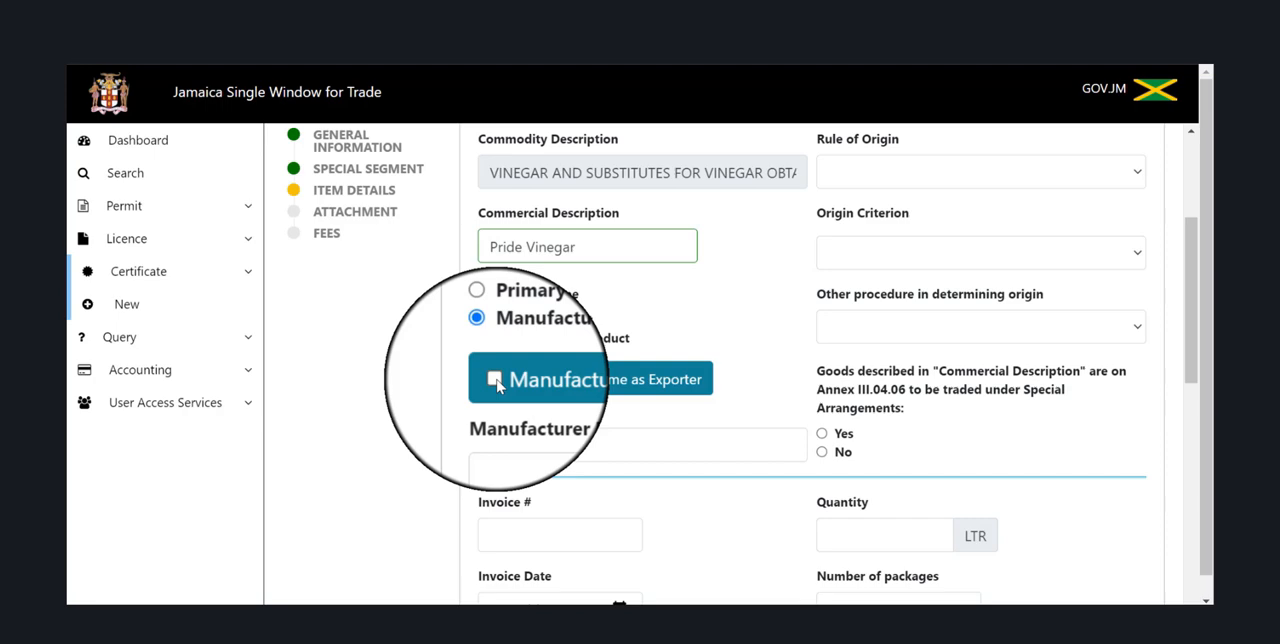
click(495, 380)
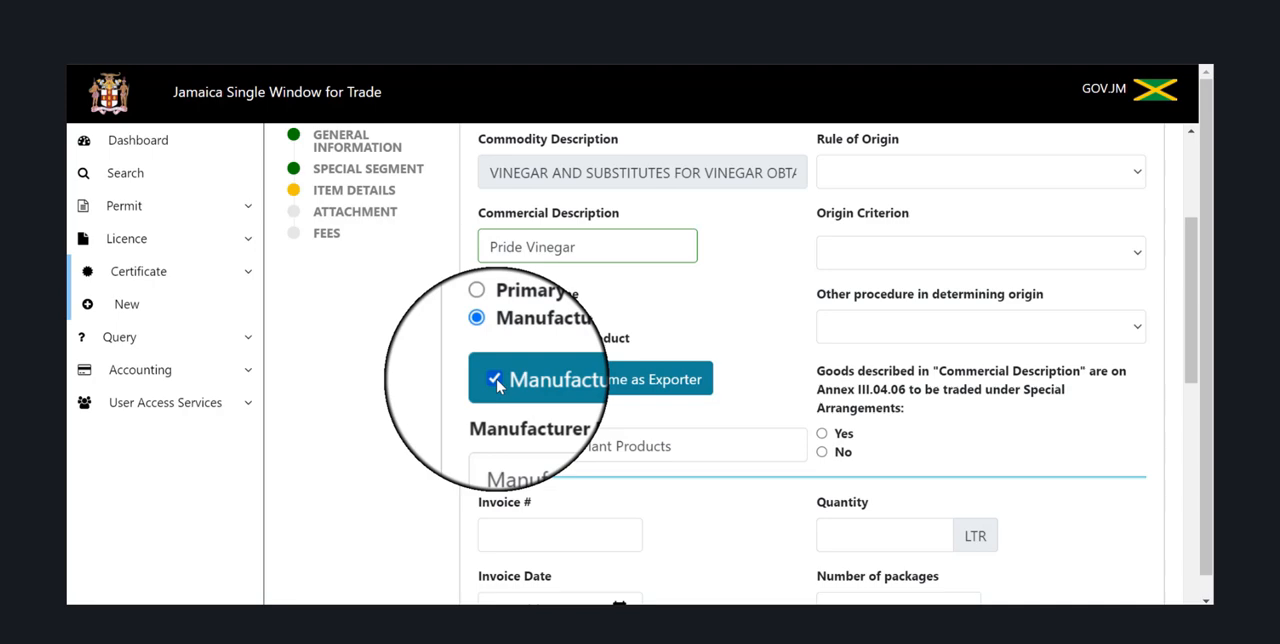
click(495, 380)
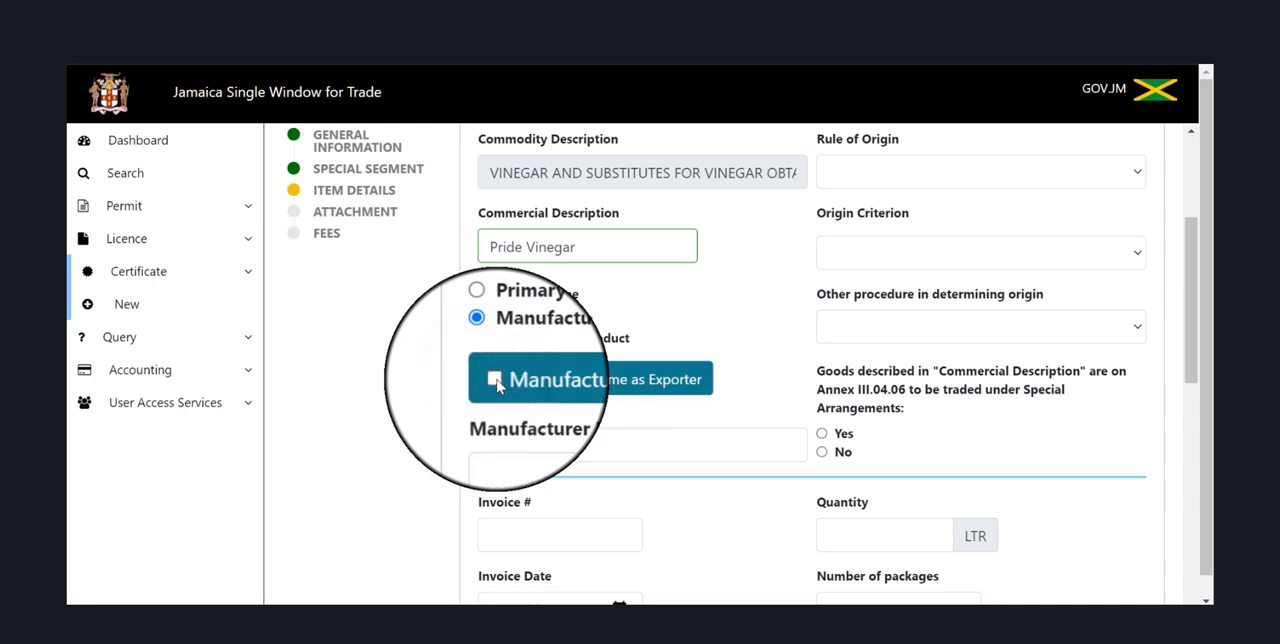
click(498, 438)
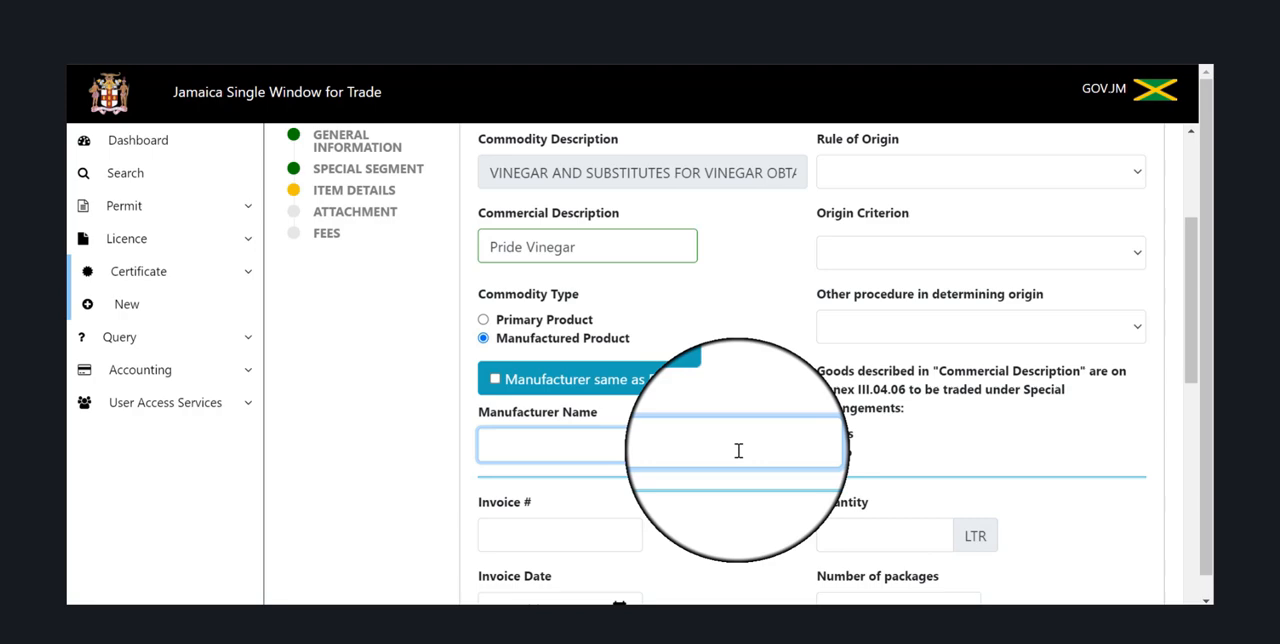
click(496, 381)
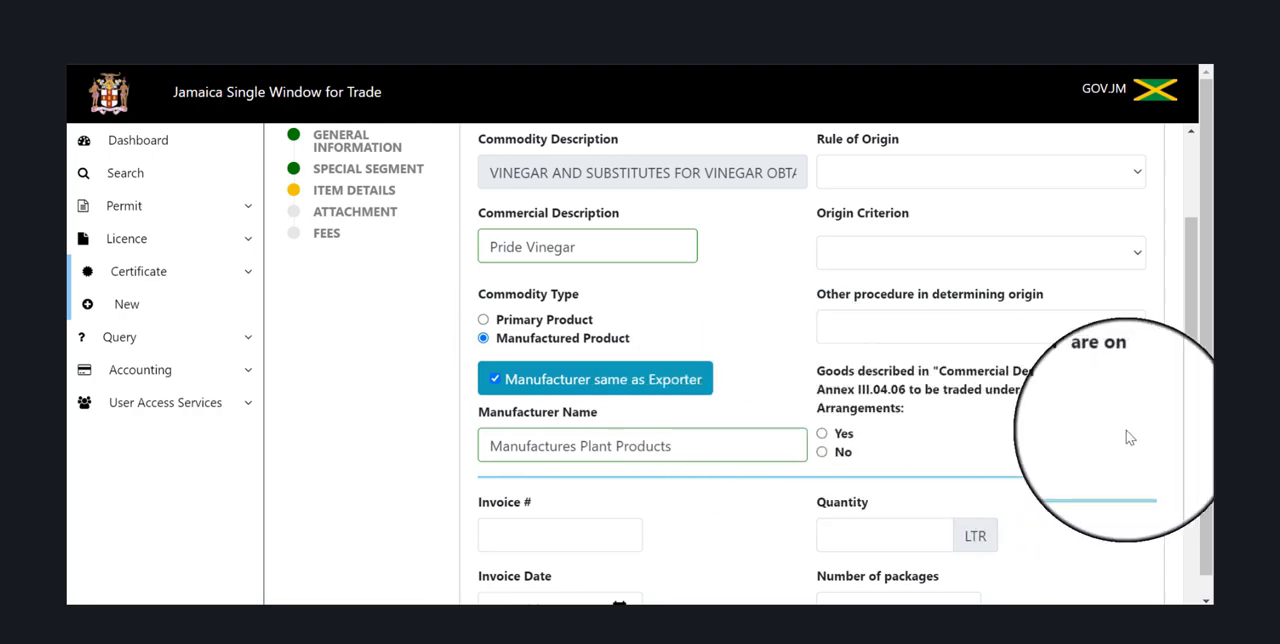
Set the item's country of origin to Jamaica.
drag(1191, 357, 1192, 302)
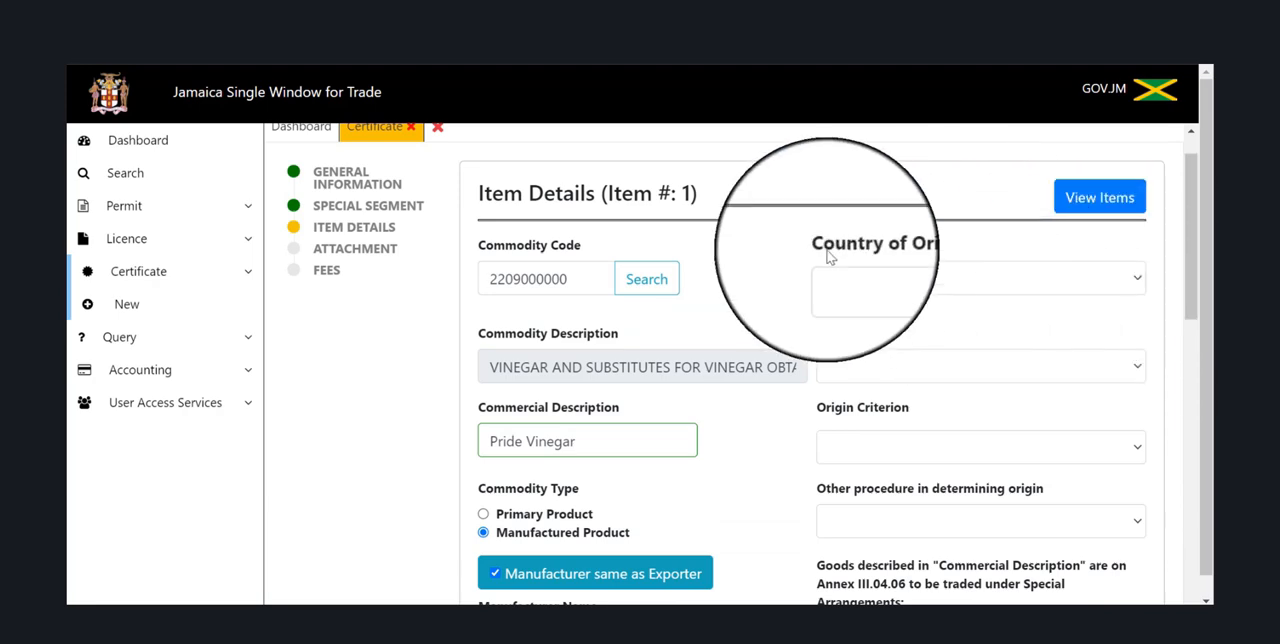
click(970, 277)
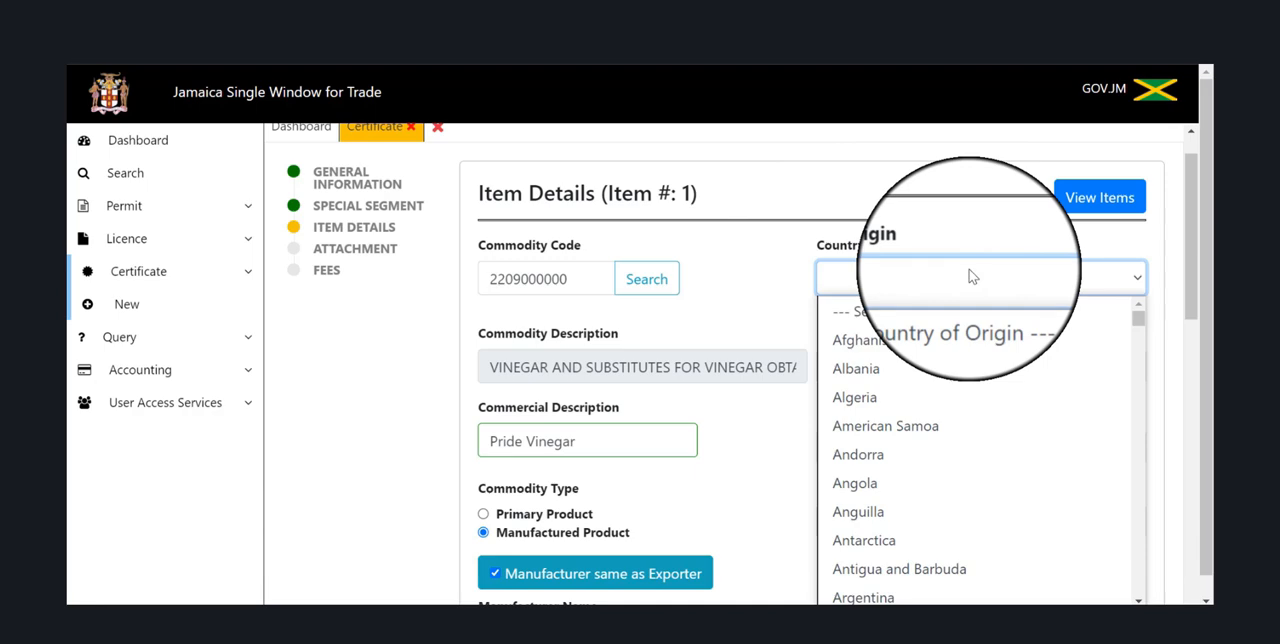
text(j)
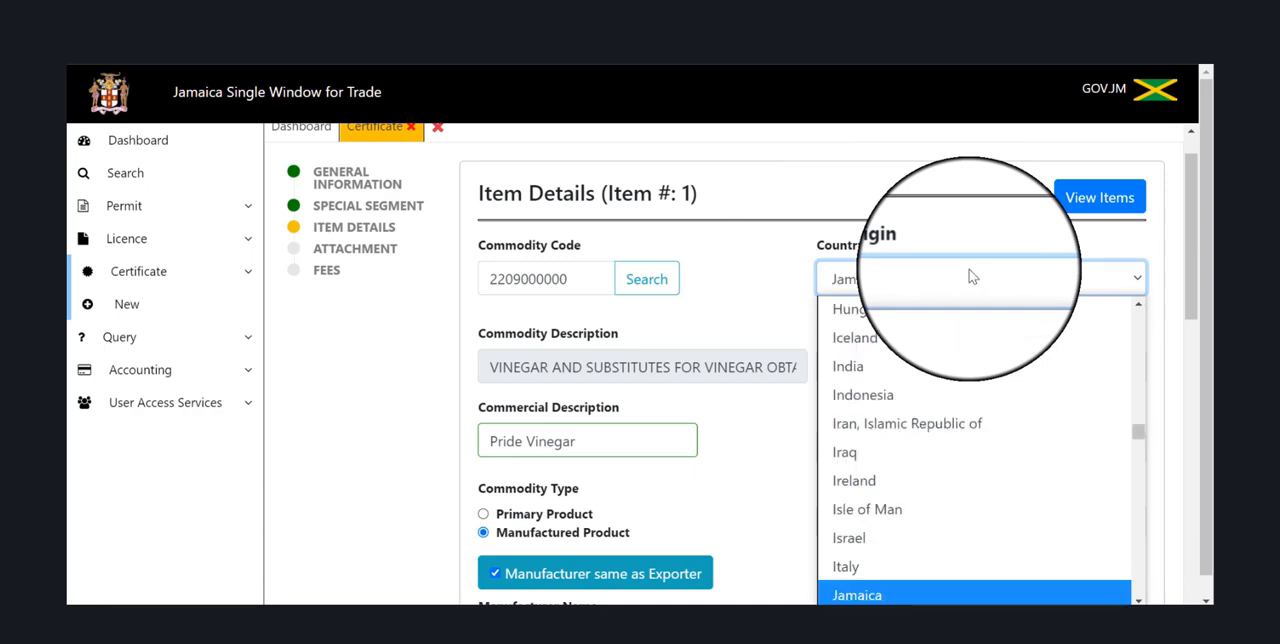
click(921, 596)
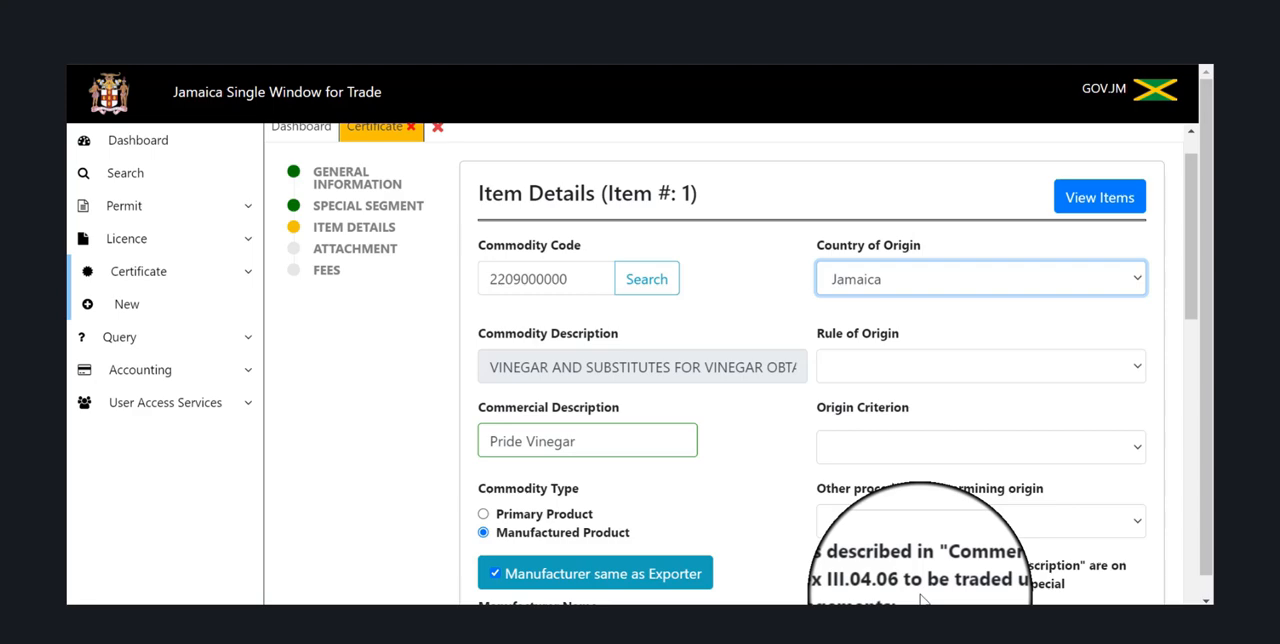
click(903, 277)
click(903, 277)
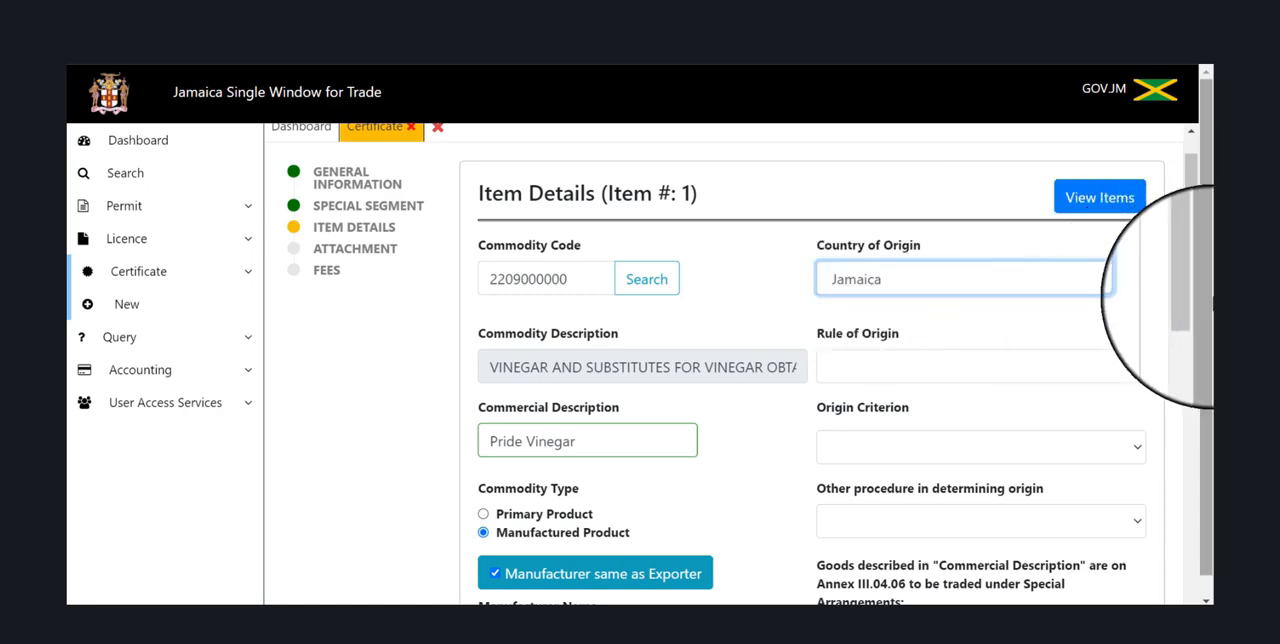
Choose "CM" 0904 as the item's origin criterion.
drag(1190, 296, 1203, 336)
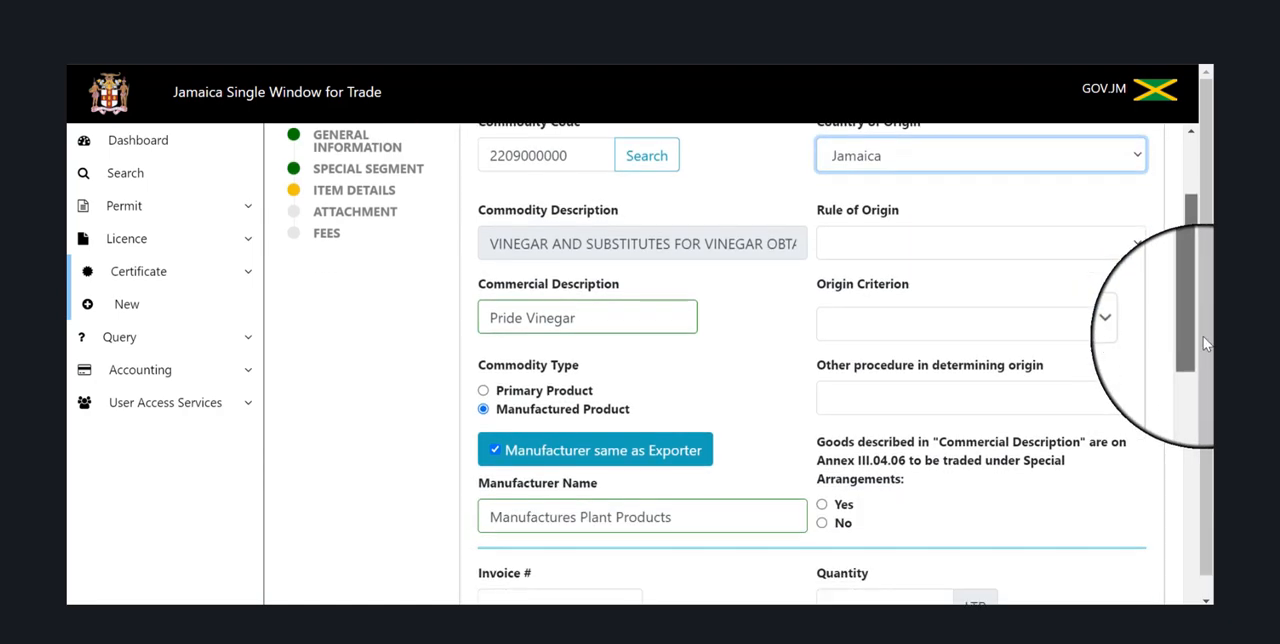
click(979, 321)
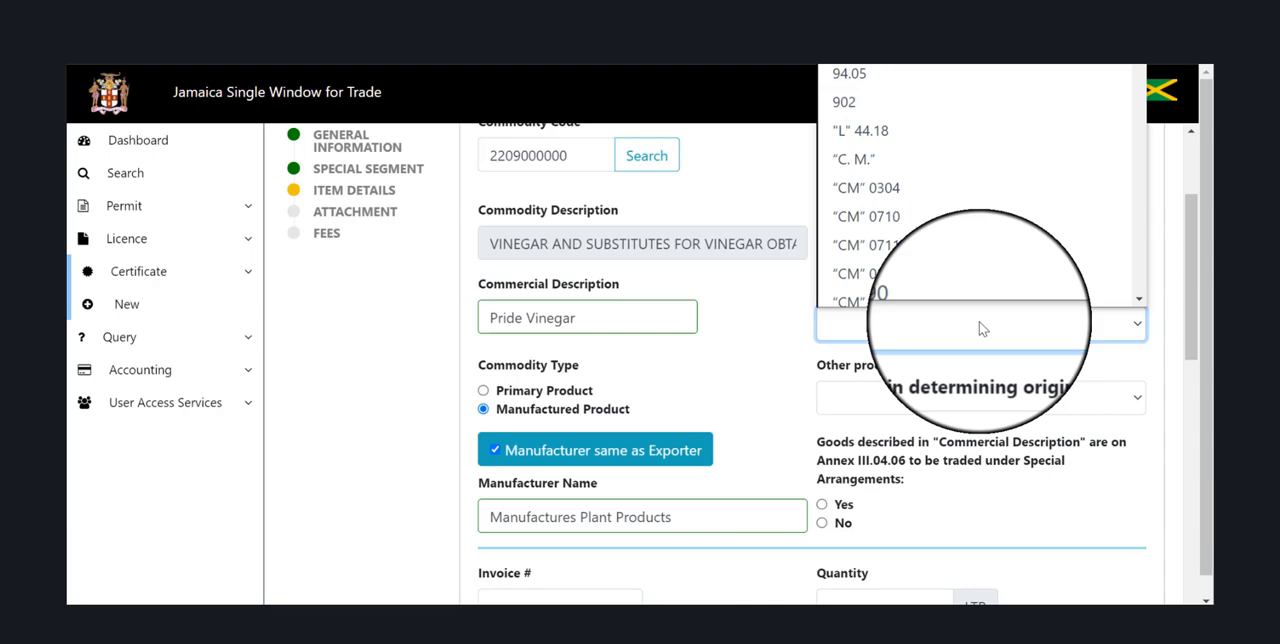
click(1138, 298)
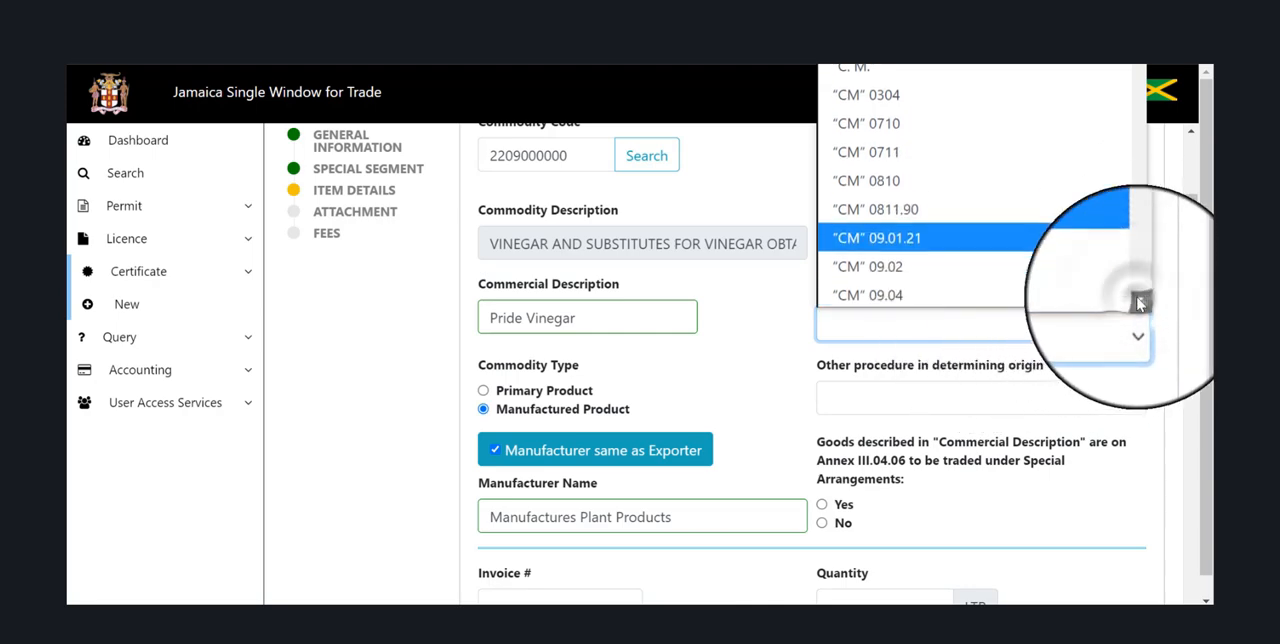
click(1139, 299)
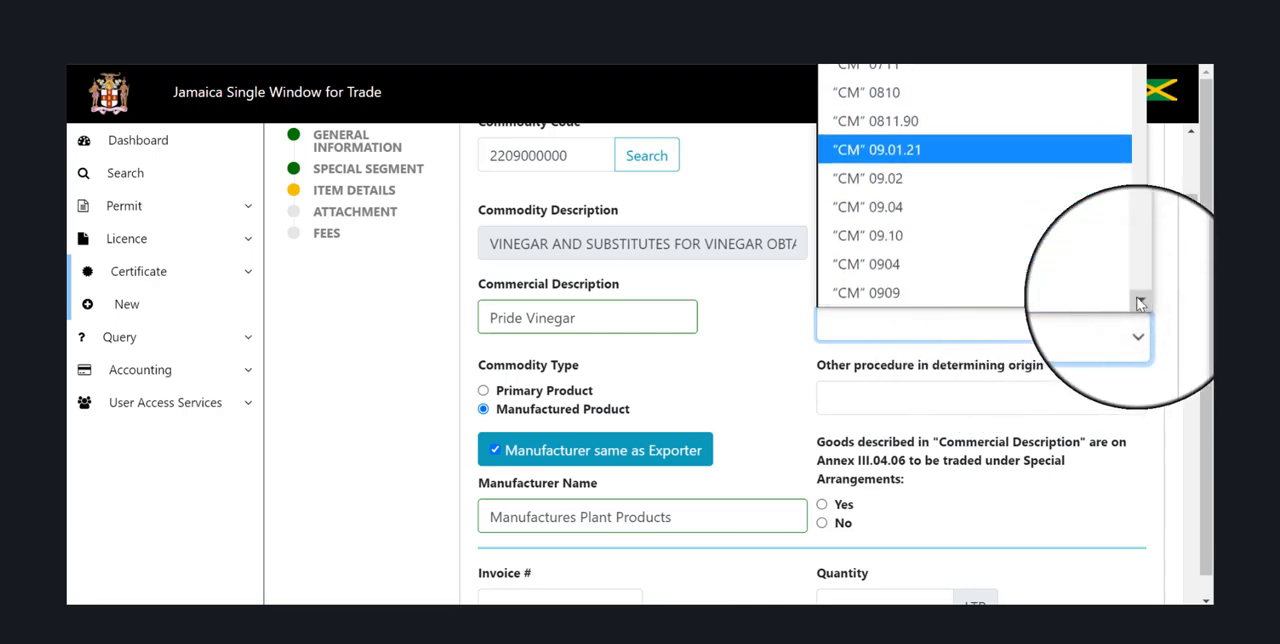
click(968, 262)
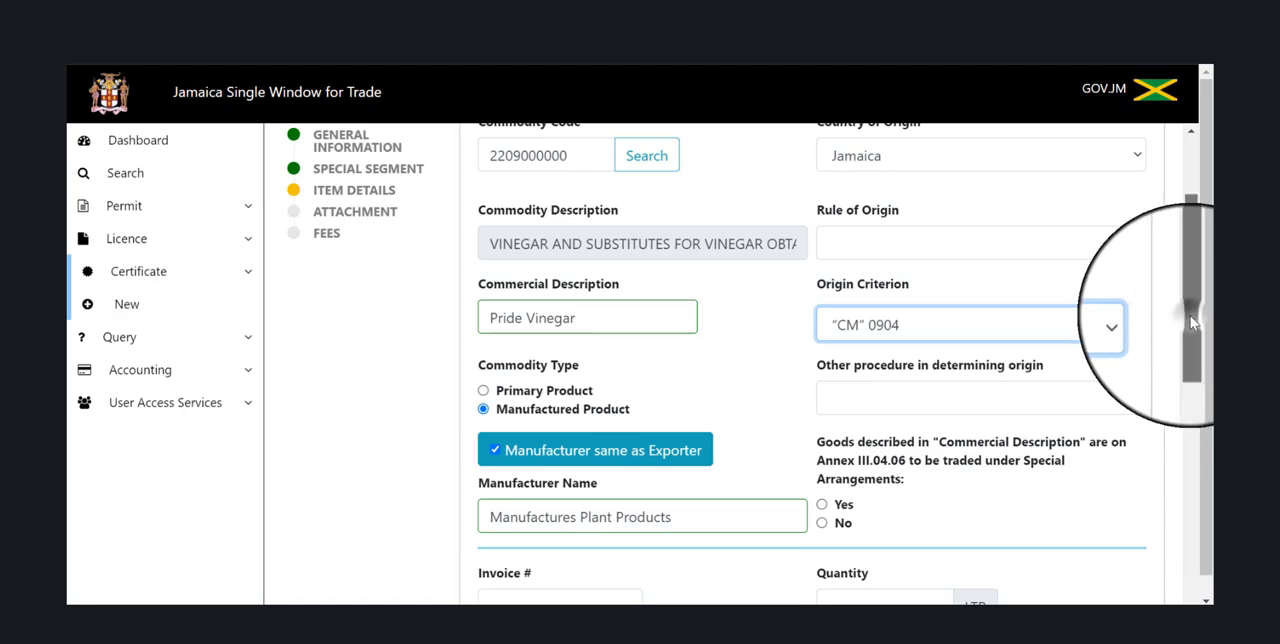
Enter 54321 as the invoice number and set the invoice date to 07/14/2021.
drag(1191, 323, 1194, 458)
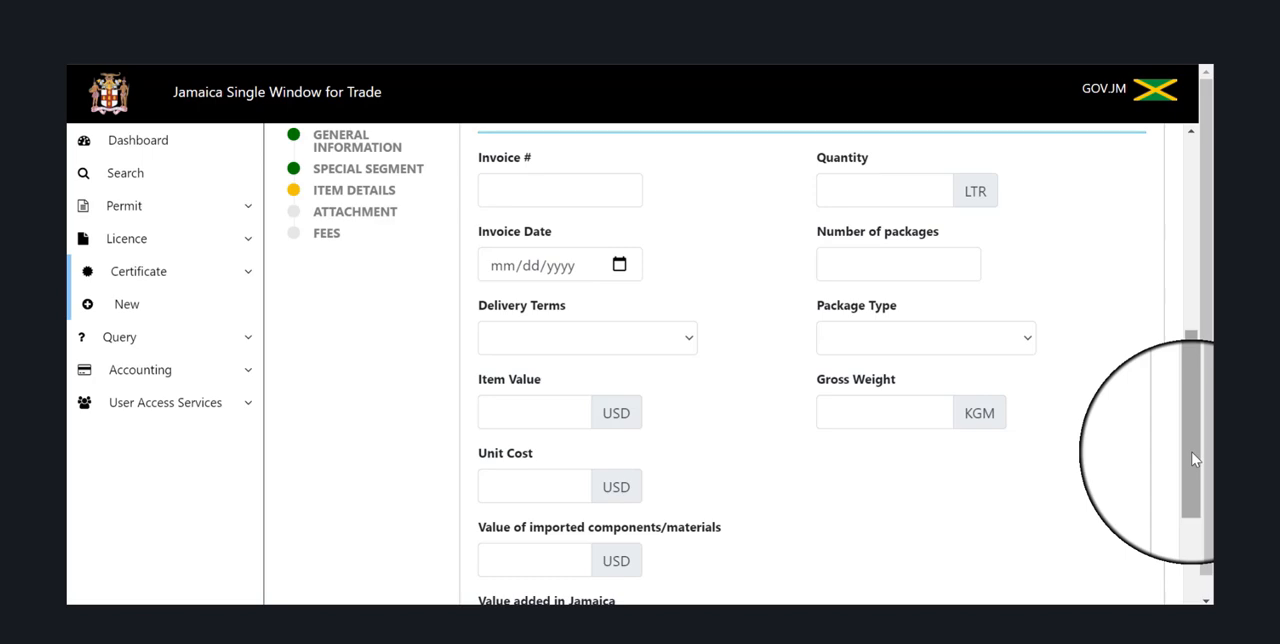
click(624, 190)
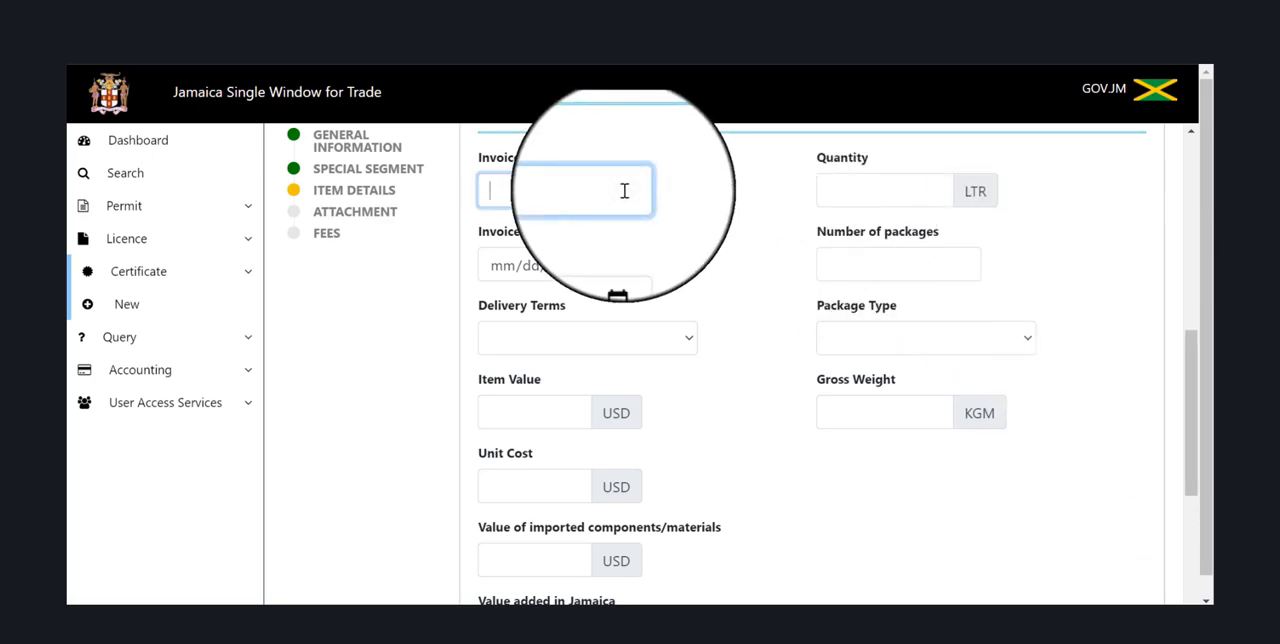
text(54321)
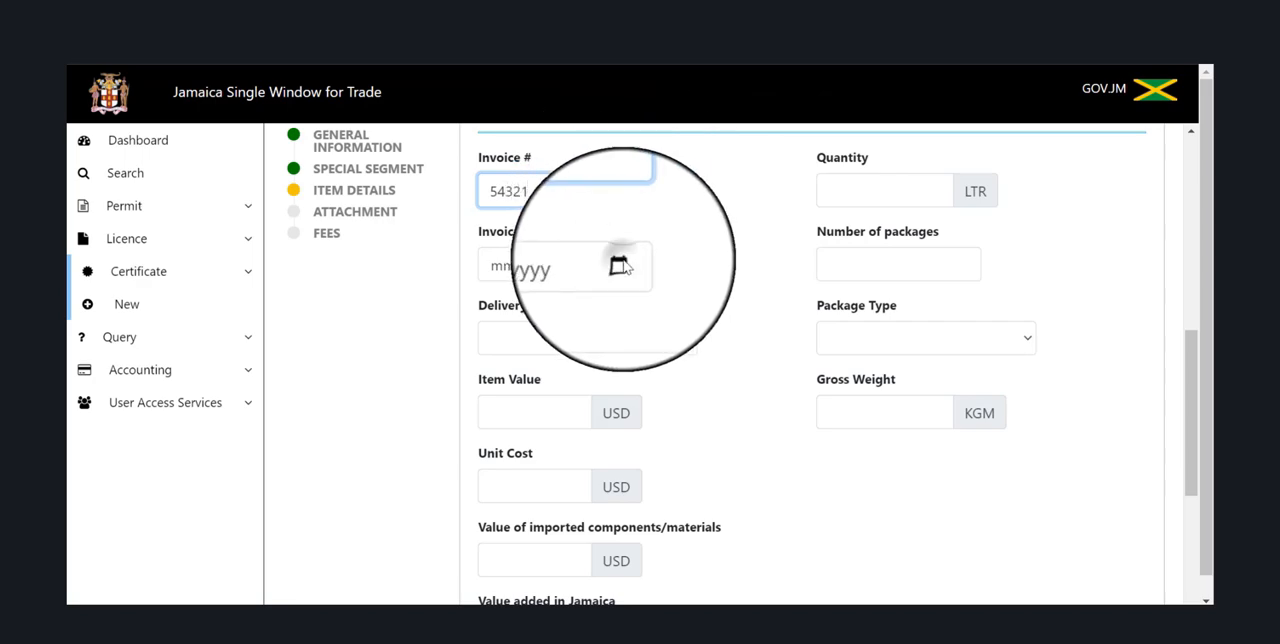
click(618, 265)
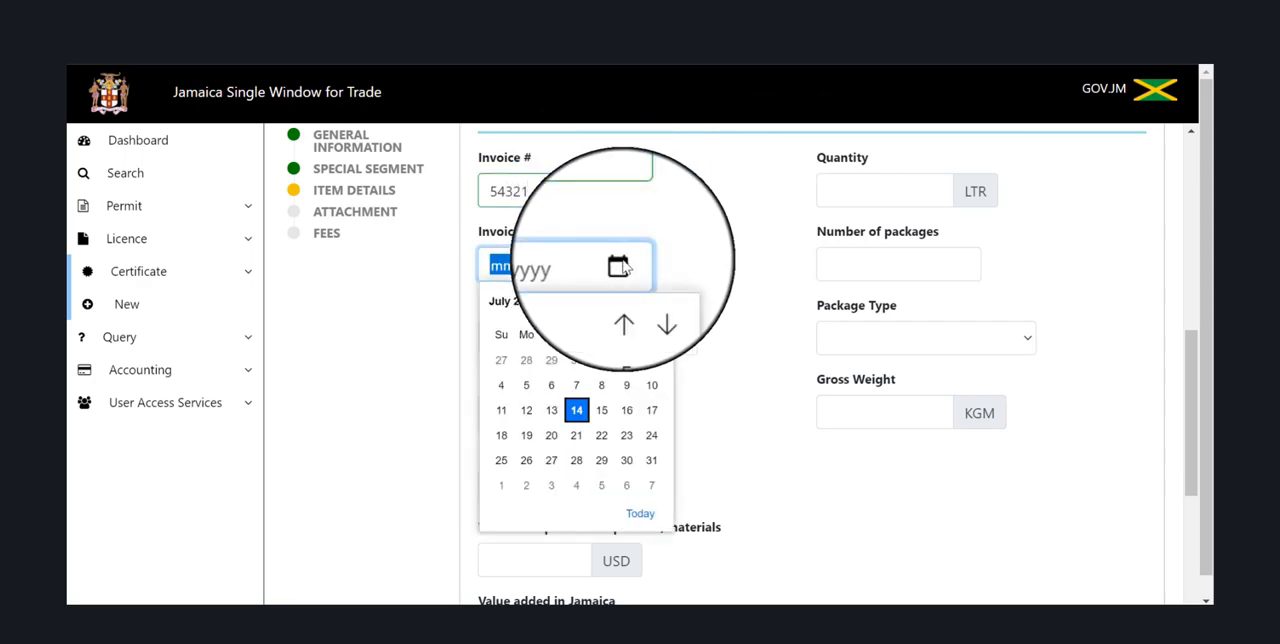
click(576, 410)
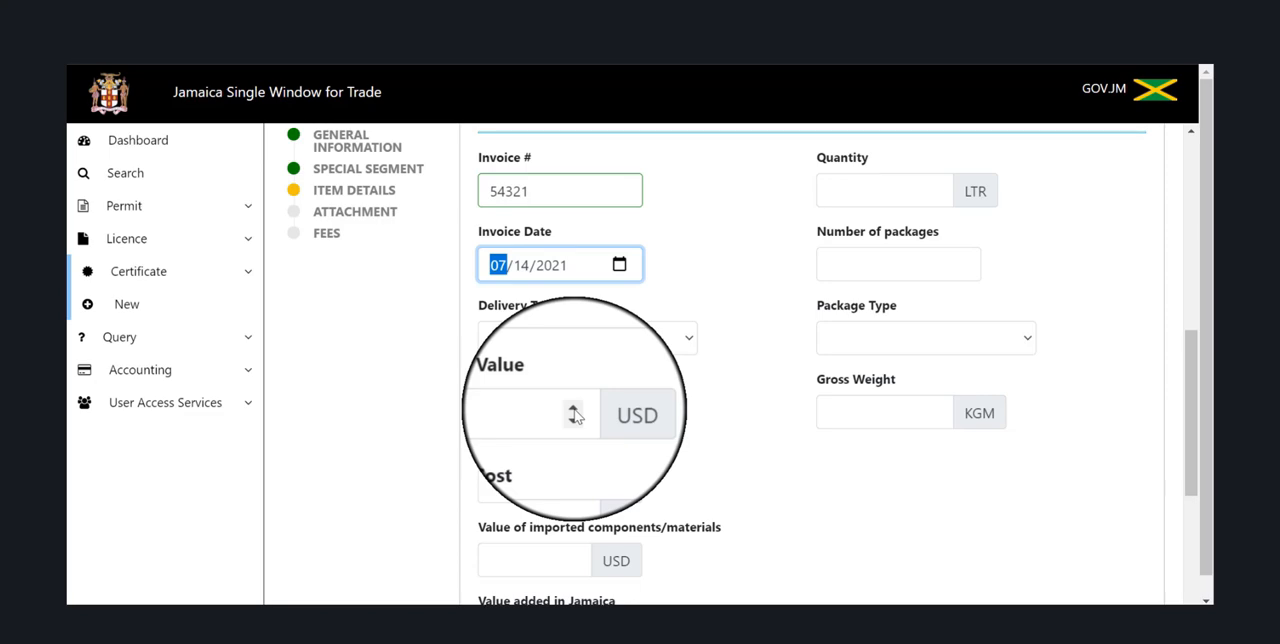
Set the item's delivery terms to Free on board.
click(629, 330)
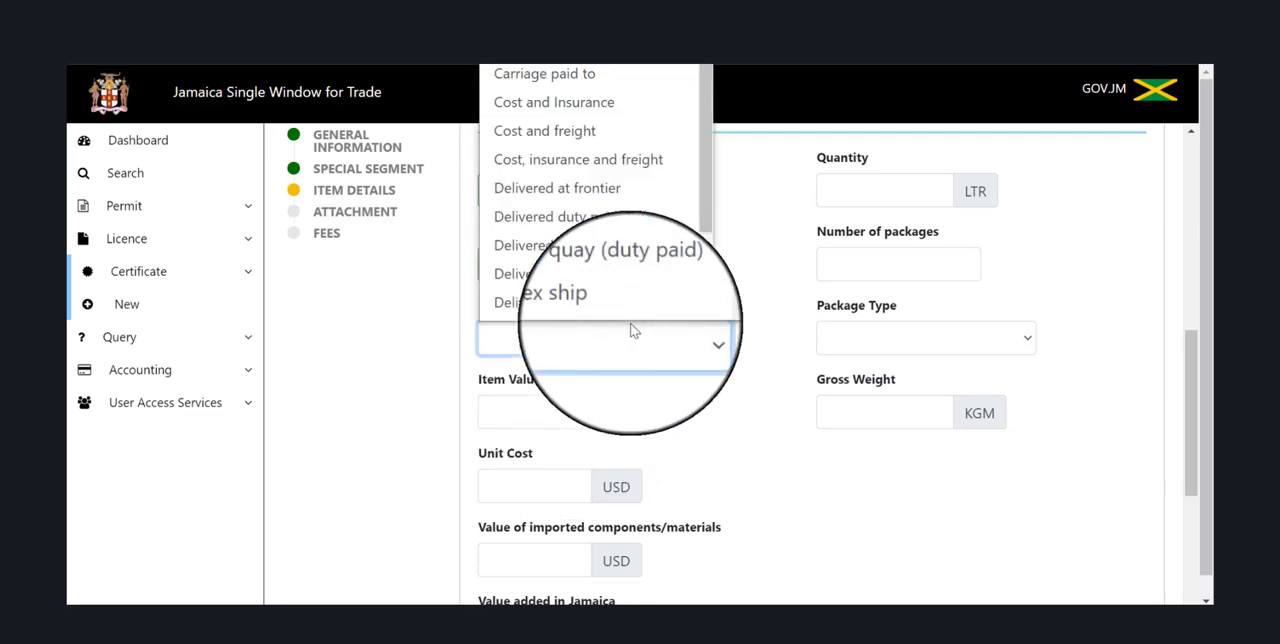
scroll(707, 318, down, 1)
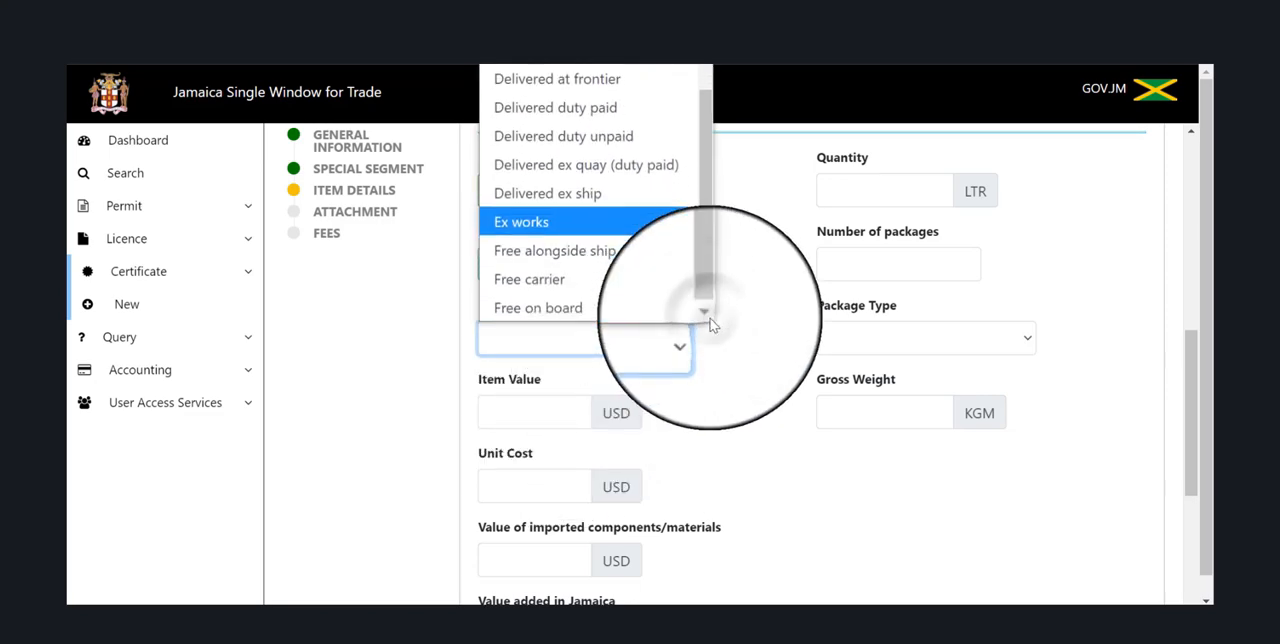
click(623, 314)
Set the item value to 12000 USD and the unit cost to 10 USD.
click(503, 420)
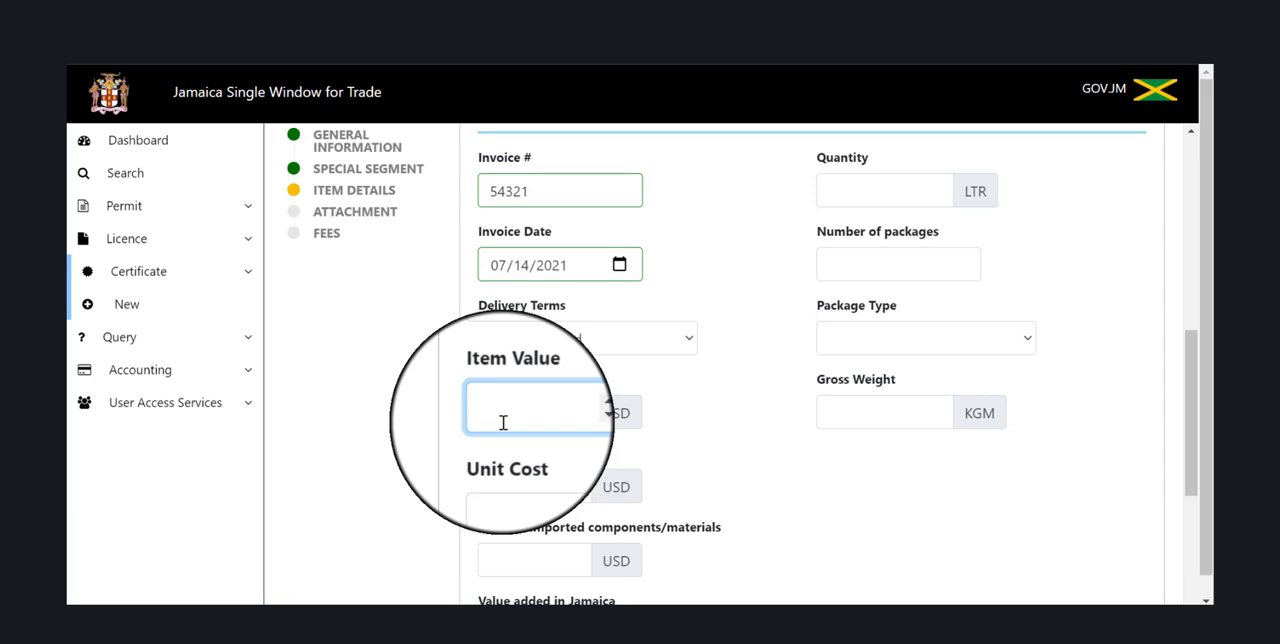
text(12000)
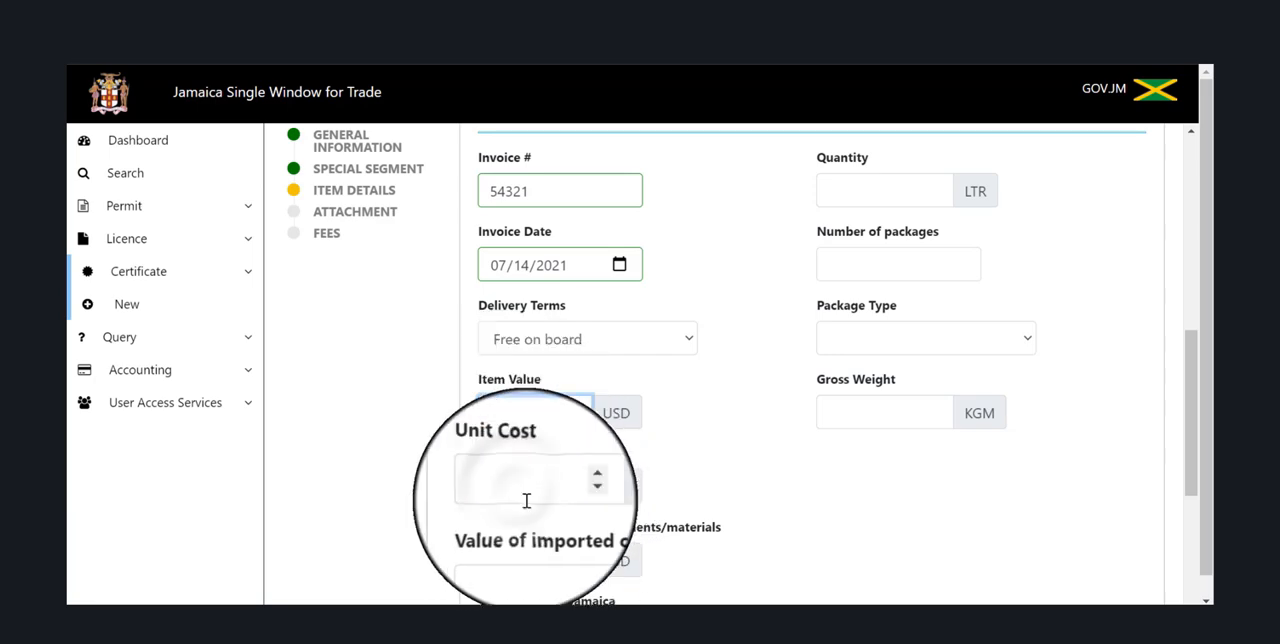
click(518, 491)
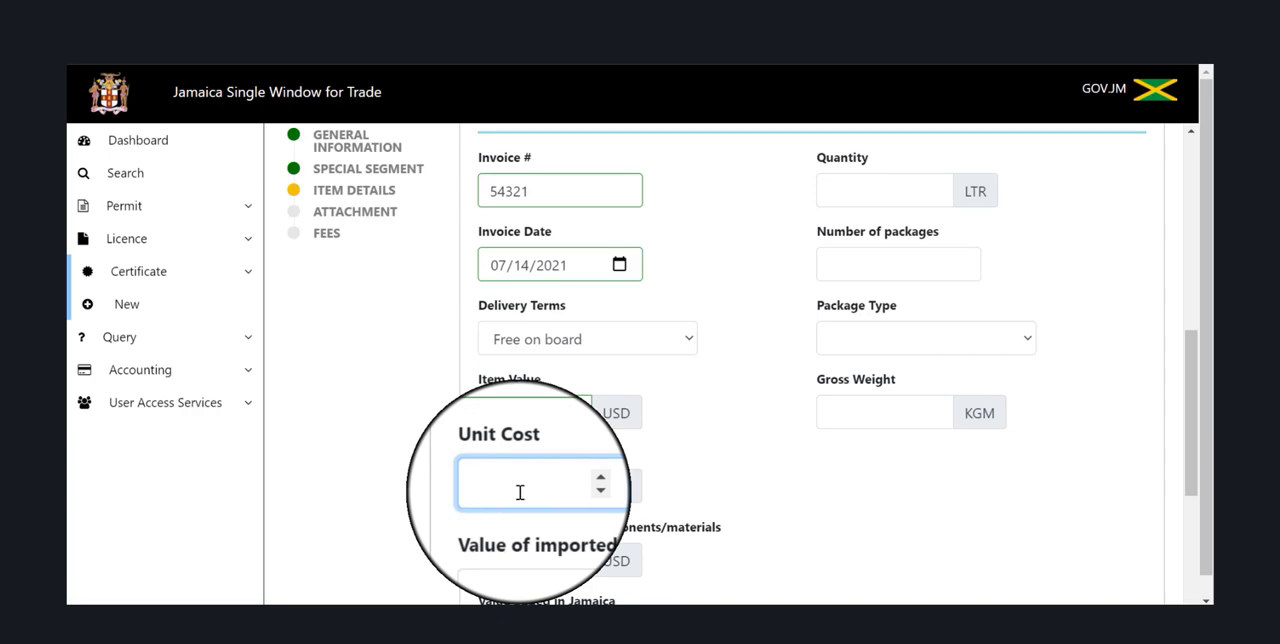
text(10)
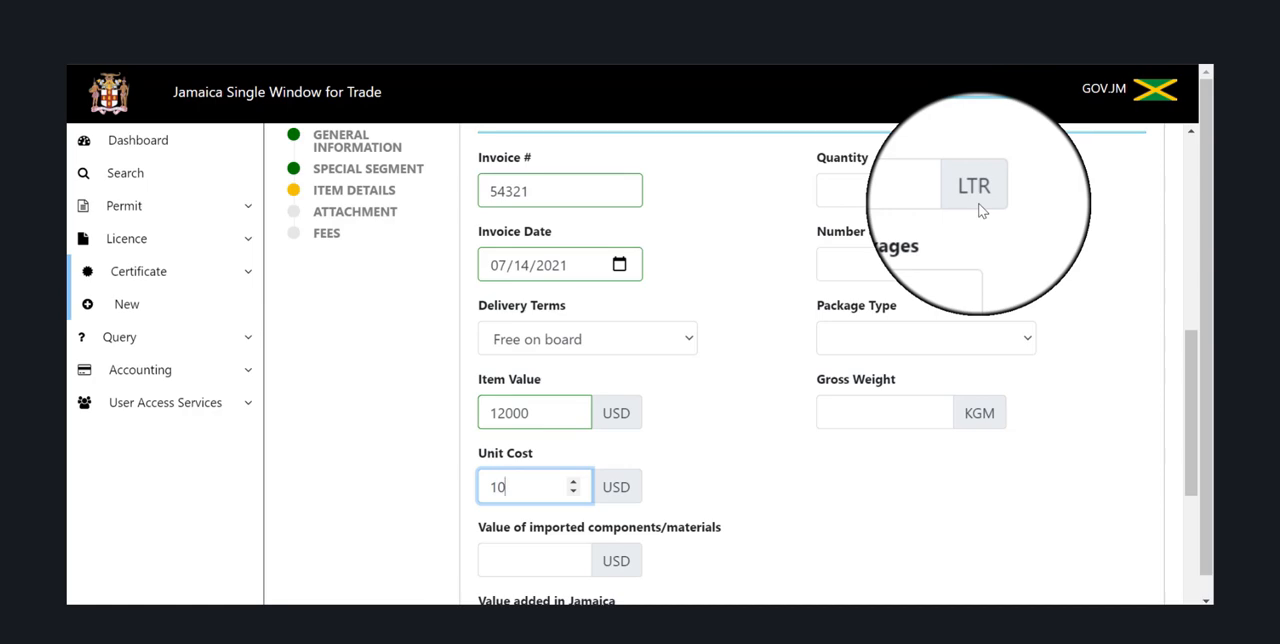
Set the vinegar item's quantity to 20000 LTR and the number of packages to 1500.
click(892, 191)
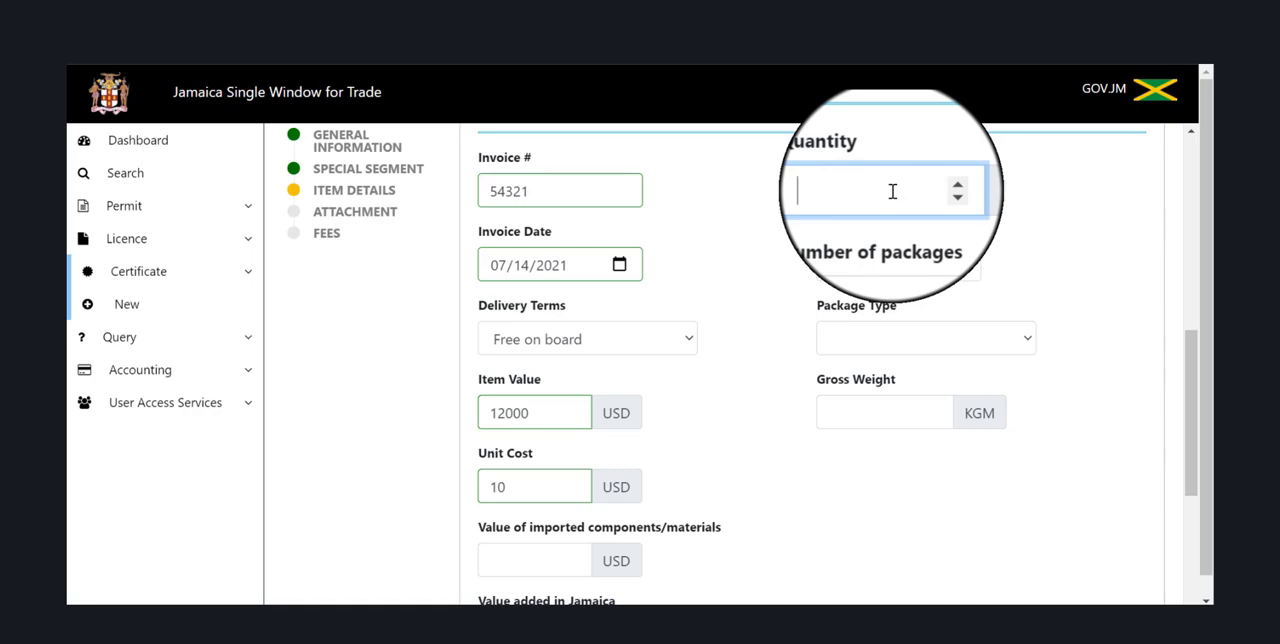
text(20000)
click(848, 263)
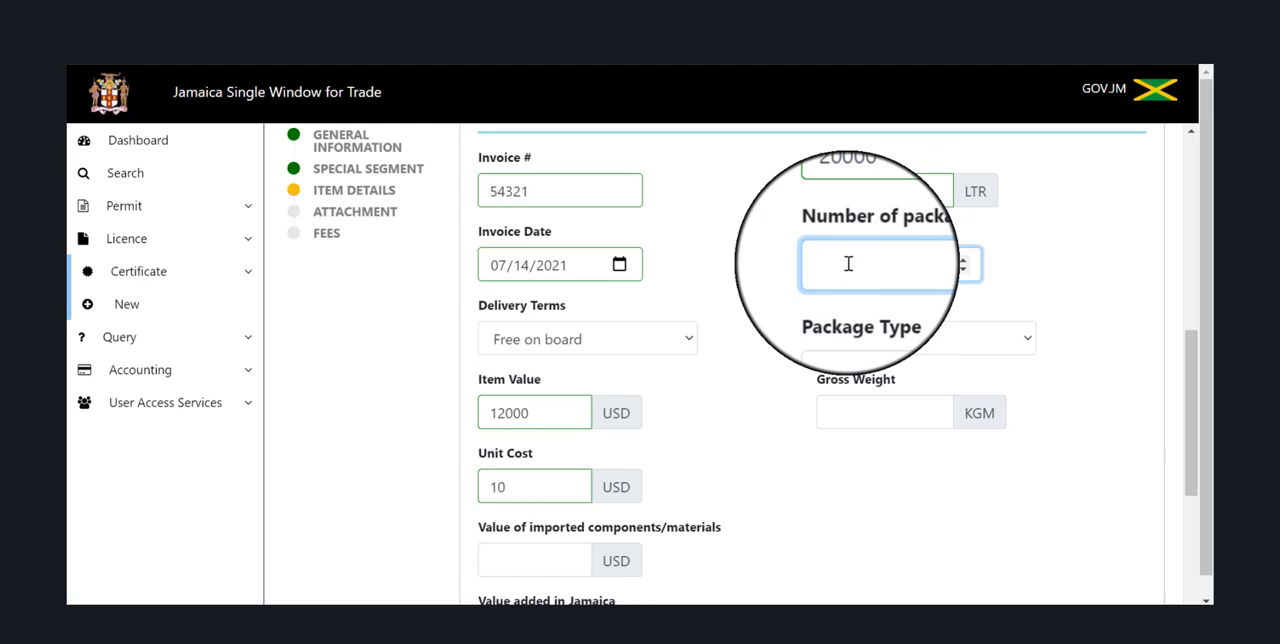
text(15000)
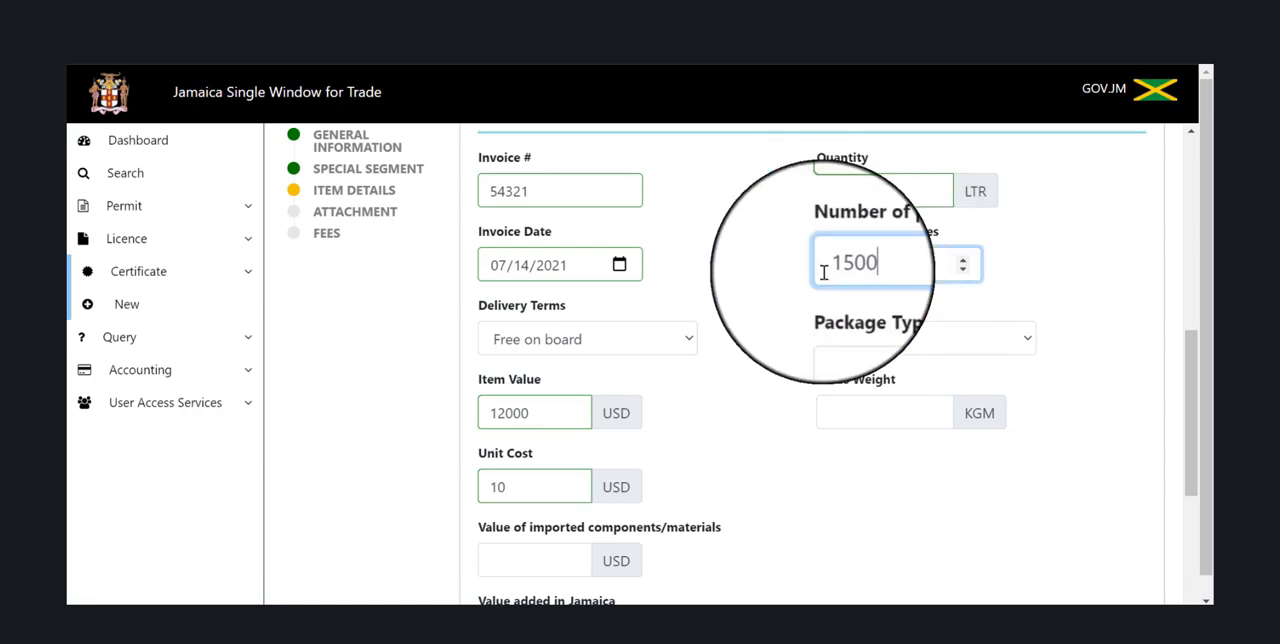
Choose Box as the item's package type and set the gross weight to 5500 KGM.
click(948, 345)
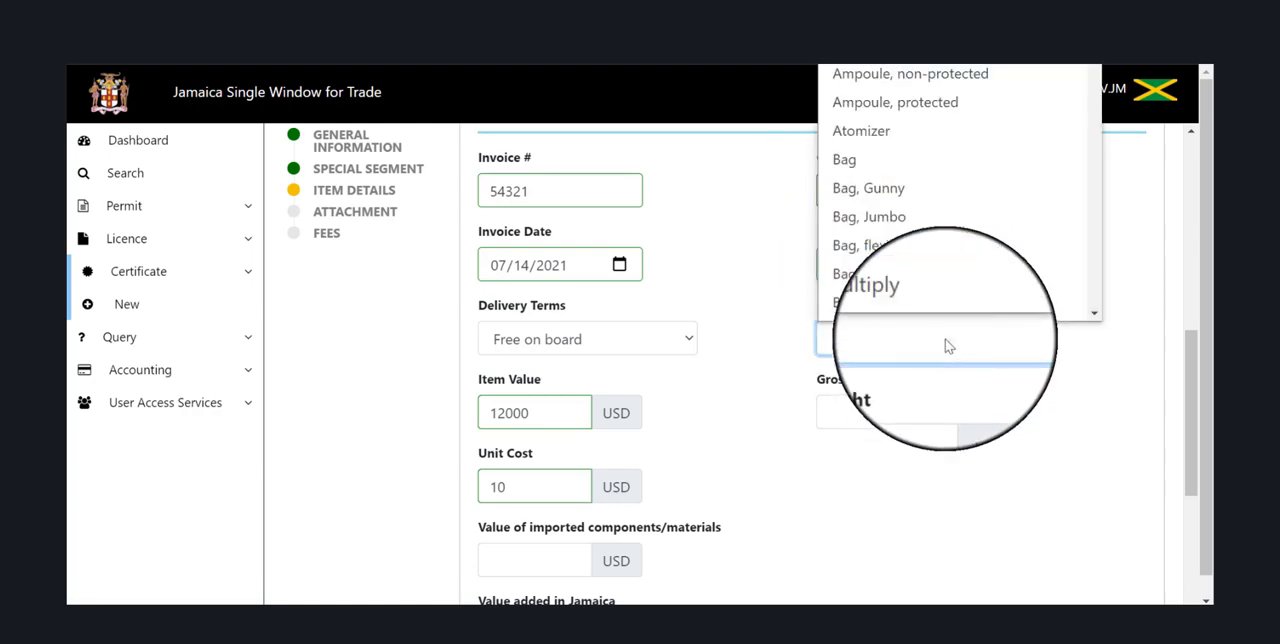
text(b)
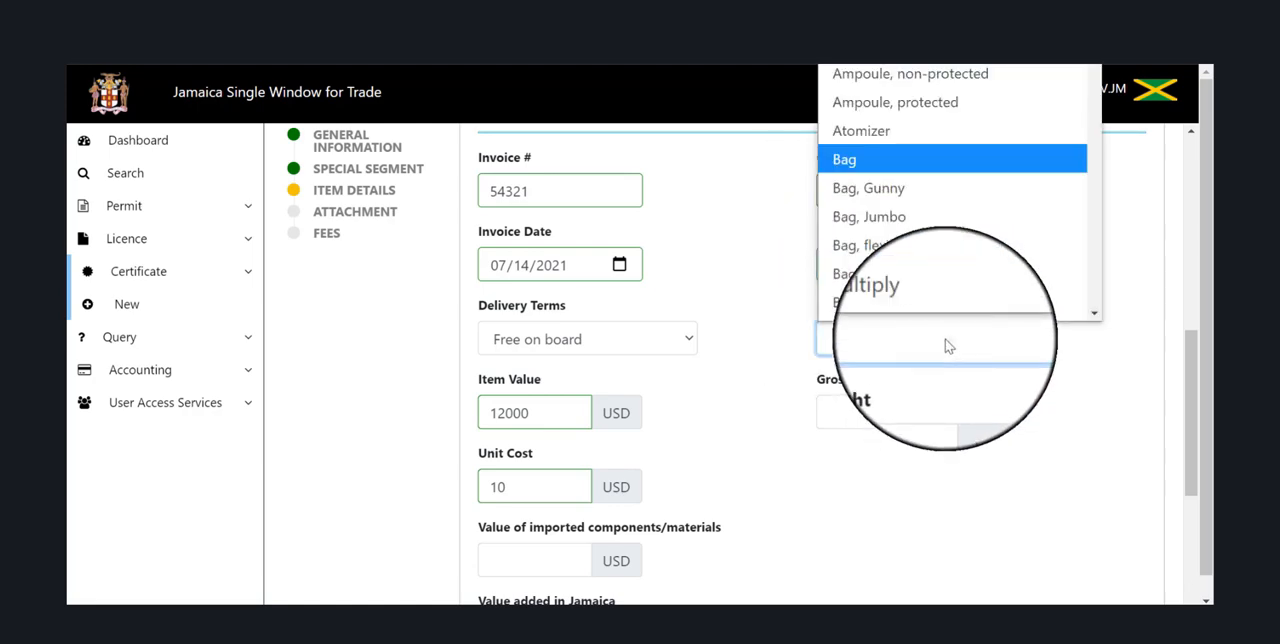
text(ox)
scroll(943, 328, down, 3)
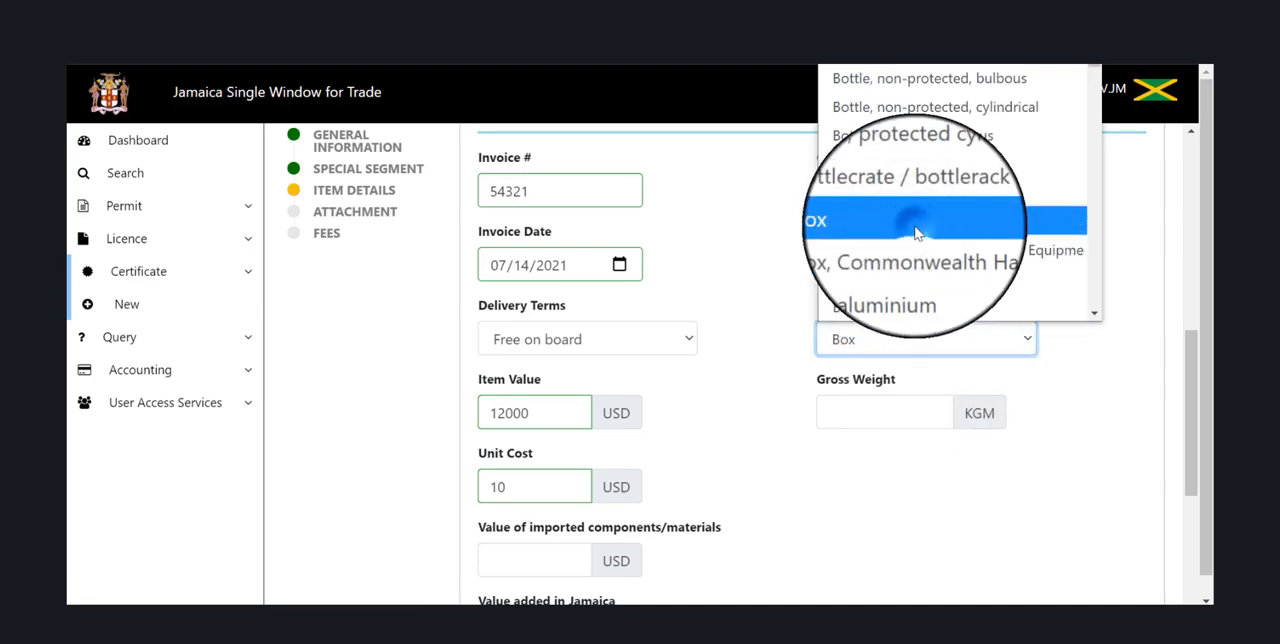
click(915, 233)
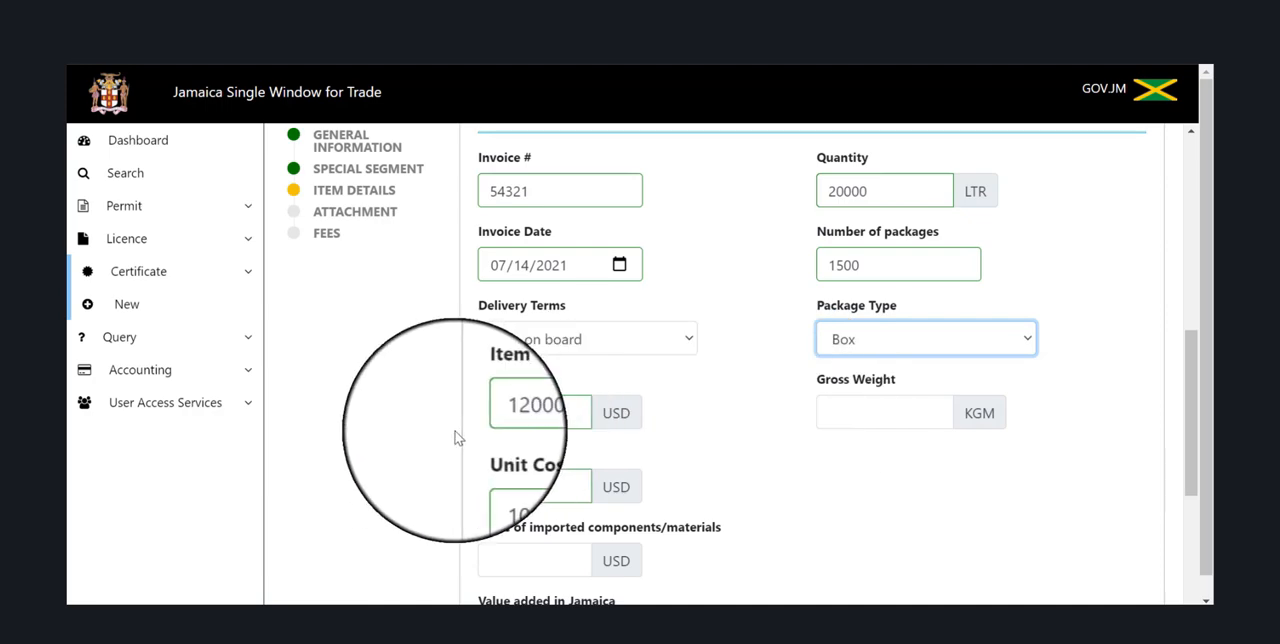
click(826, 418)
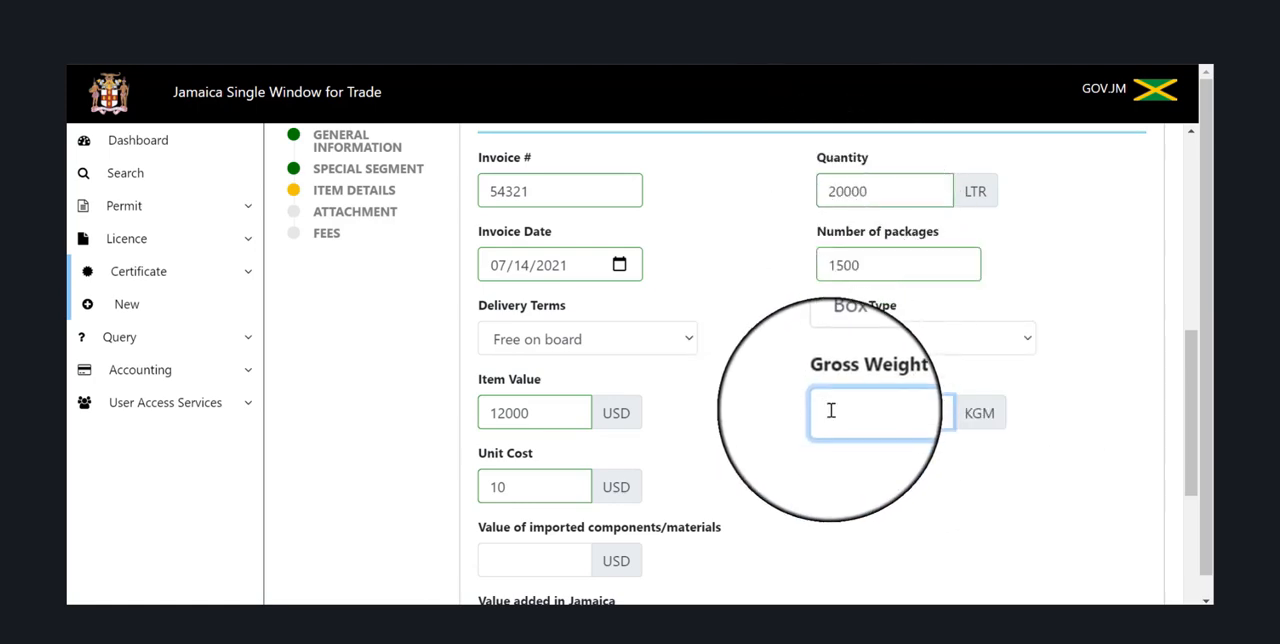
text(5)
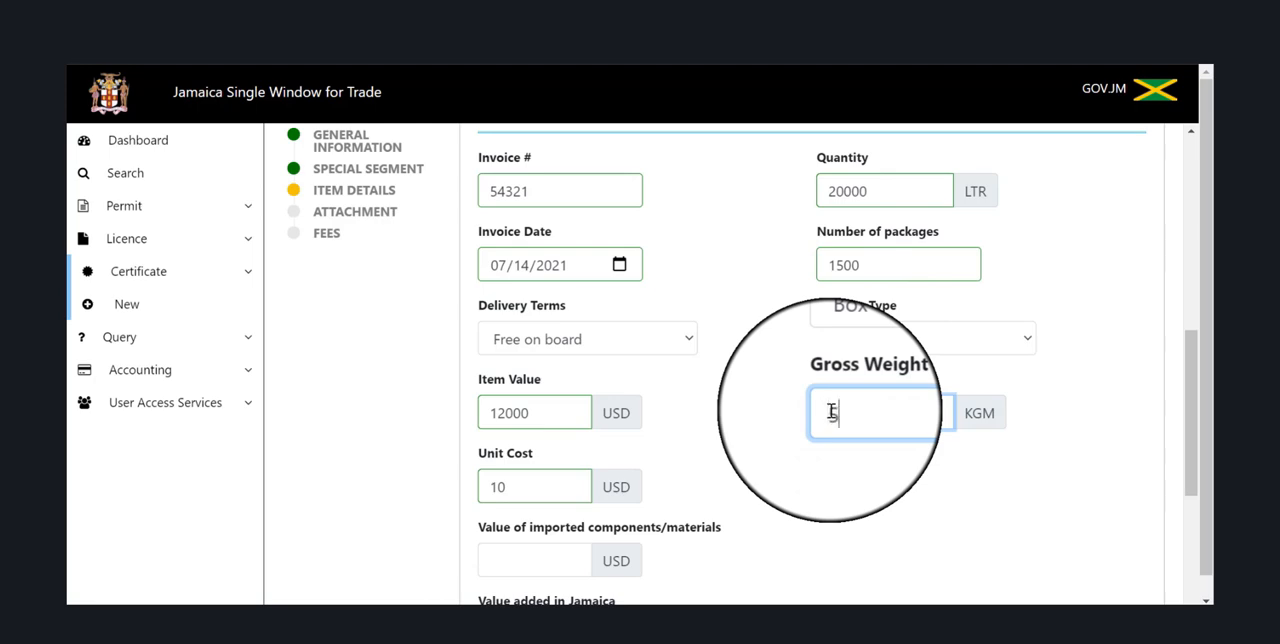
text(500)
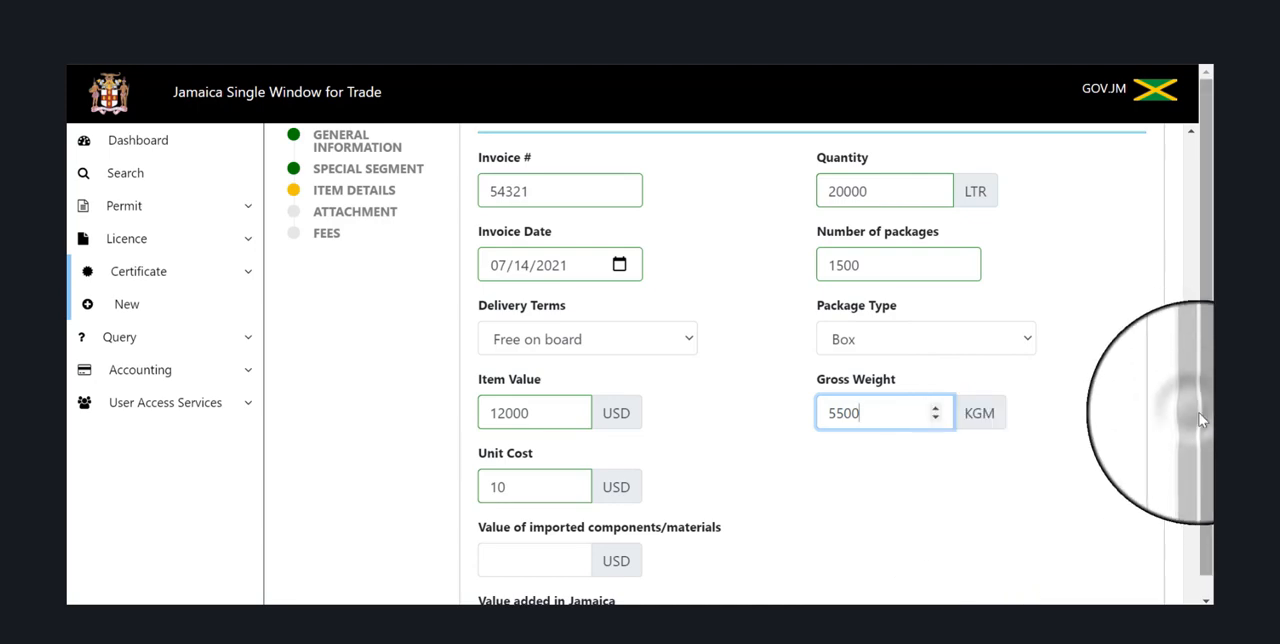
Enter 0 USD for both the imported components value and the value added in Jamaica, and add the item to the application.
drag(1196, 418, 1201, 469)
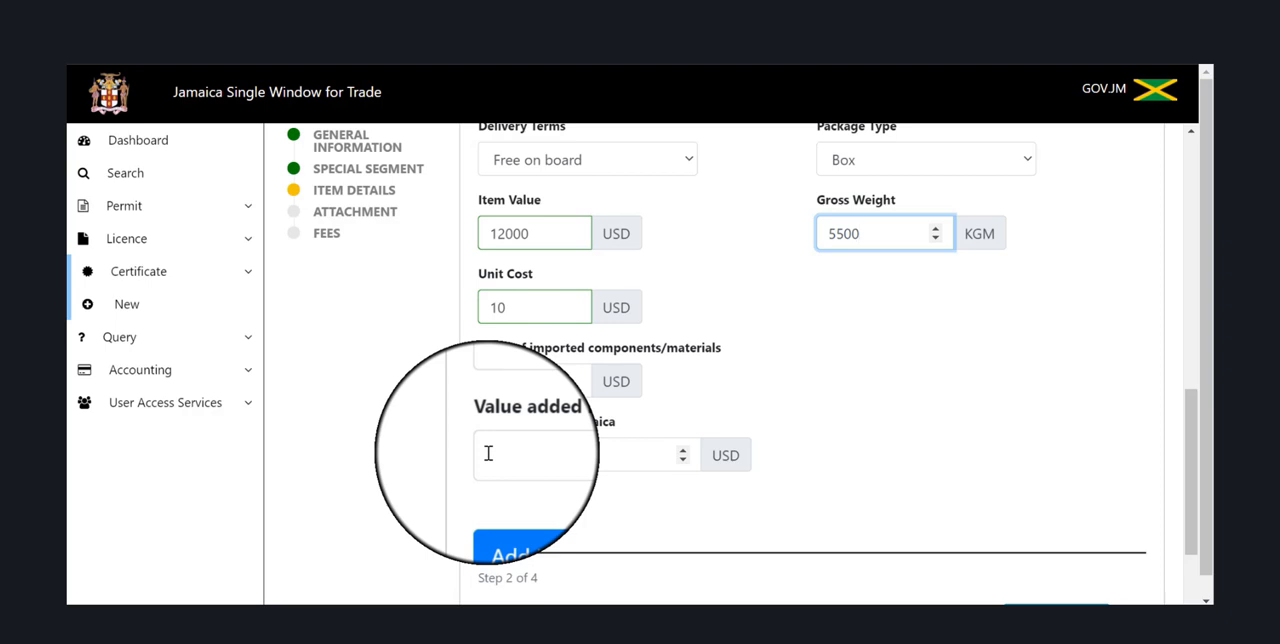
click(523, 383)
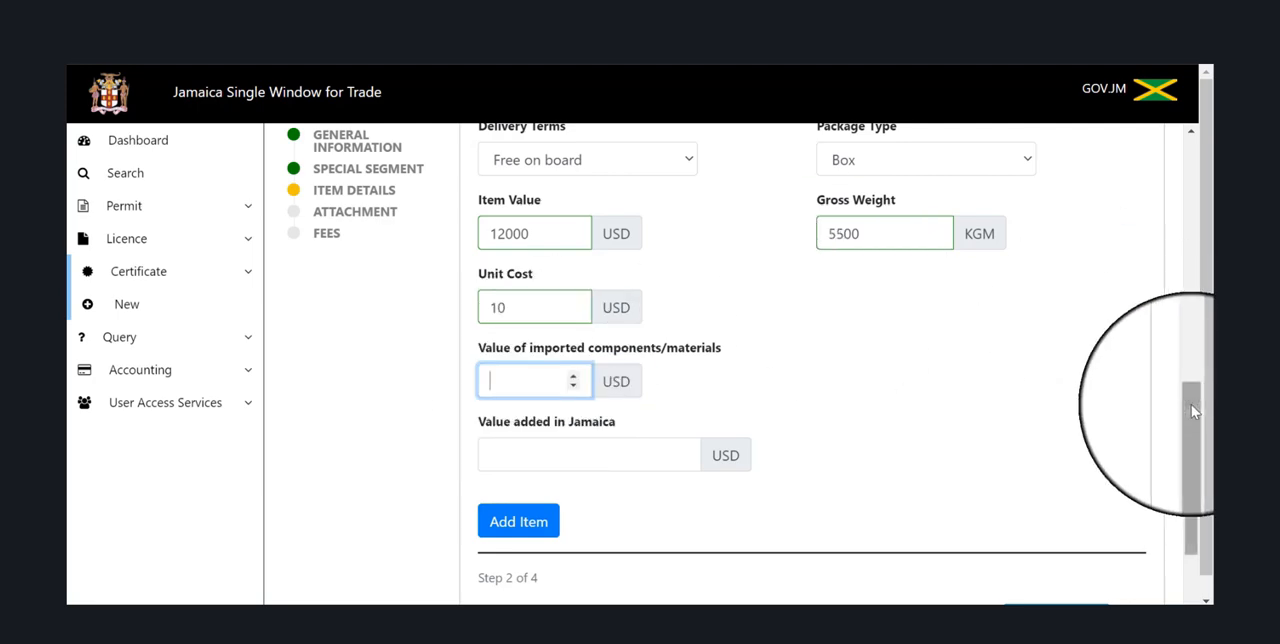
drag(1191, 404, 1185, 140)
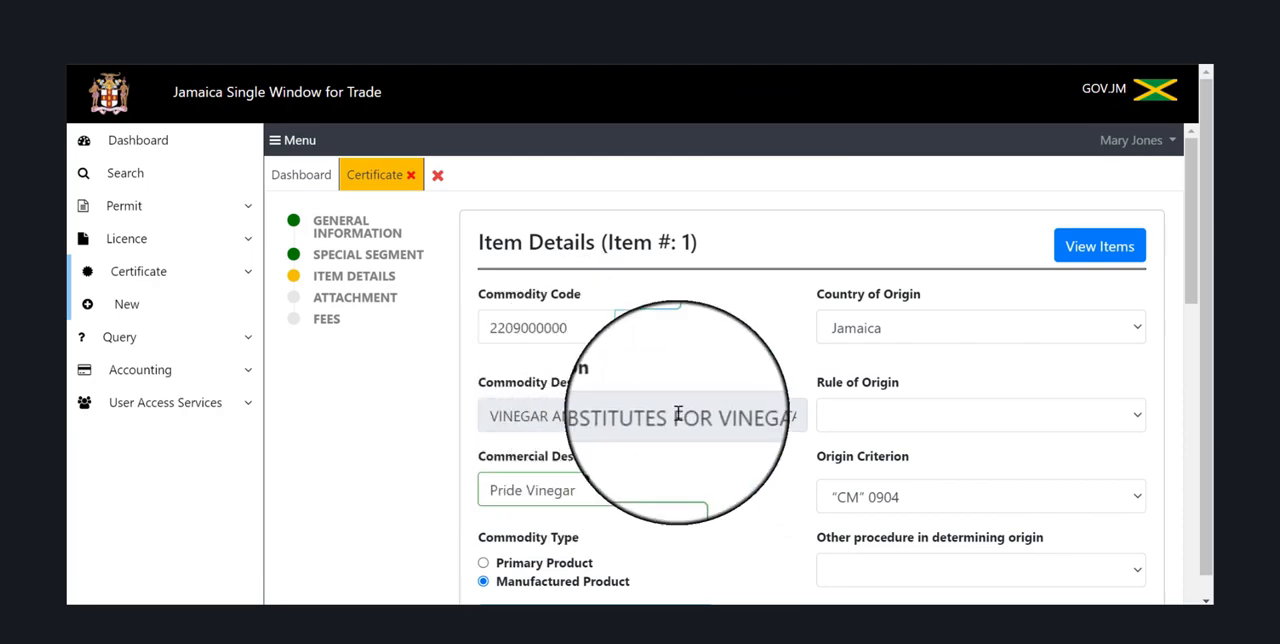
click(1187, 273)
drag(1187, 273, 1190, 533)
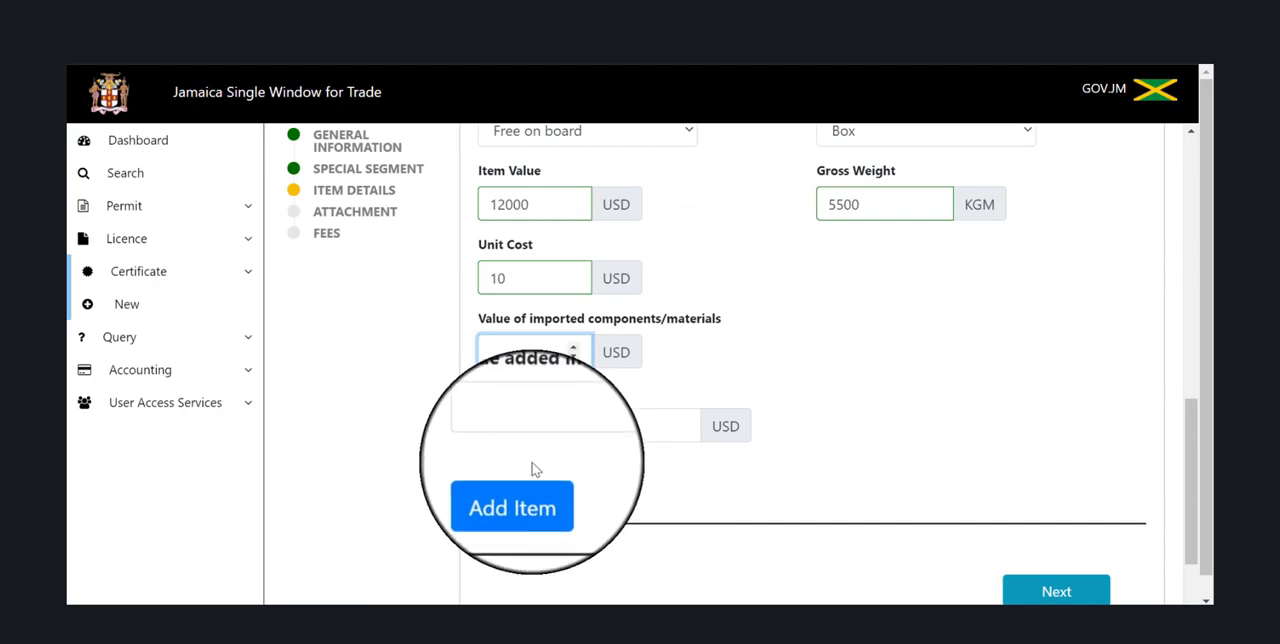
text(0)
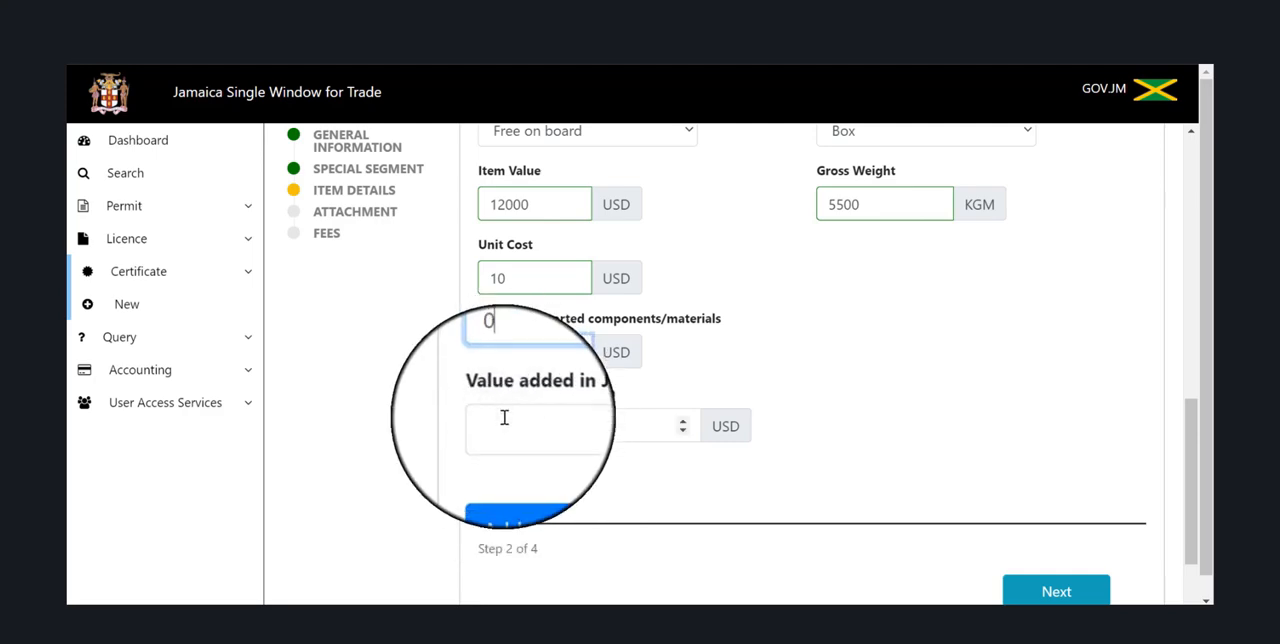
click(504, 418)
text(0)
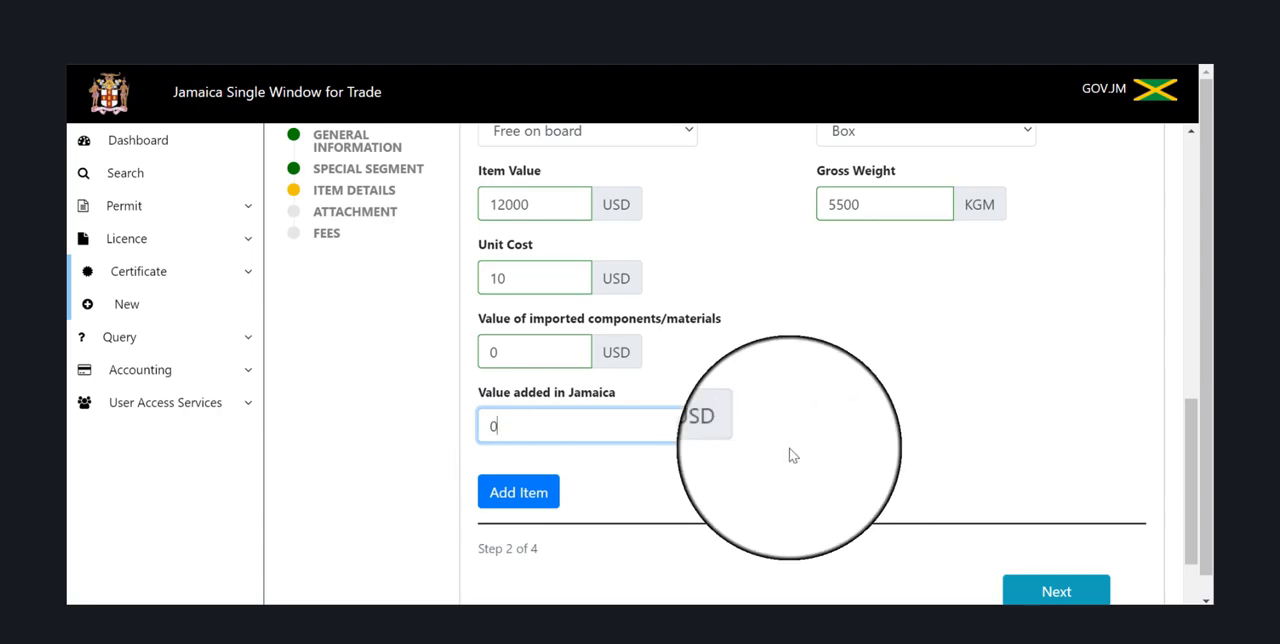
click(511, 495)
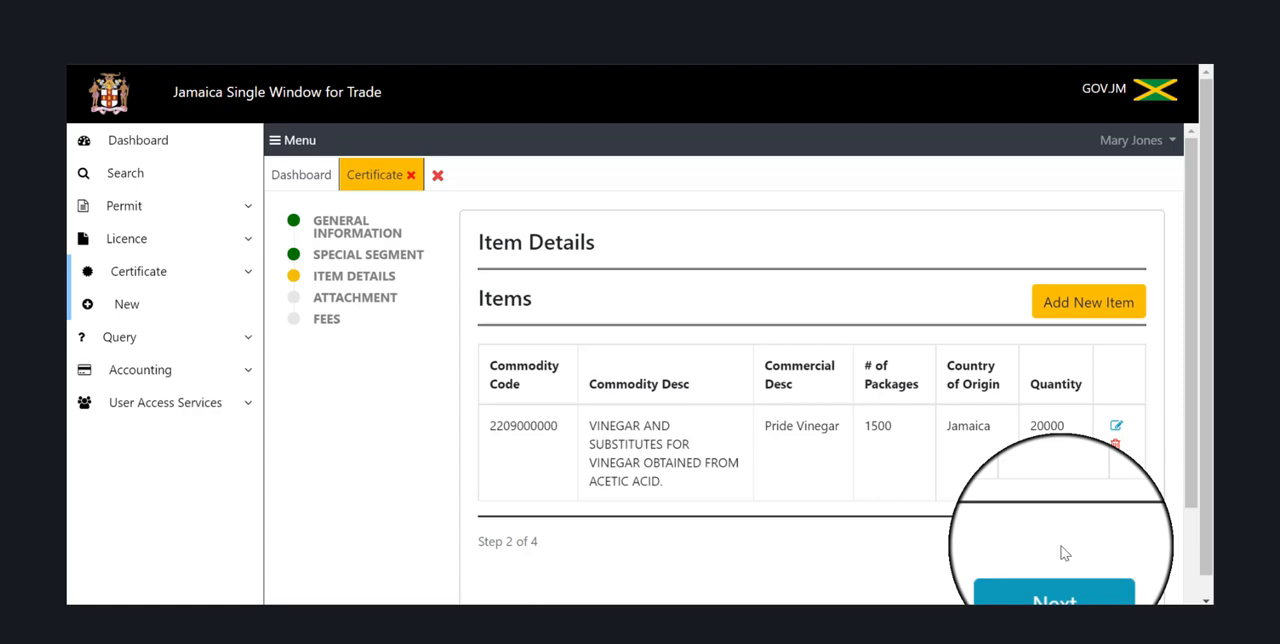
Start a second item and choose the BAMMIES commodity by searching for the keyword Bammies.
click(1100, 310)
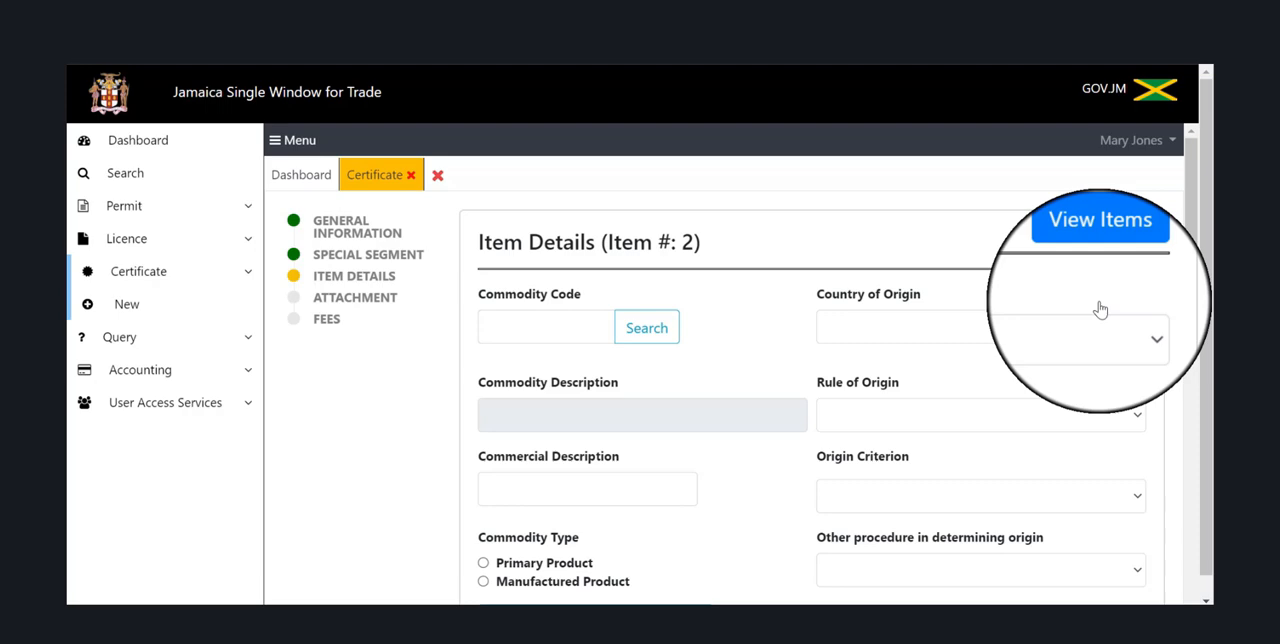
click(666, 341)
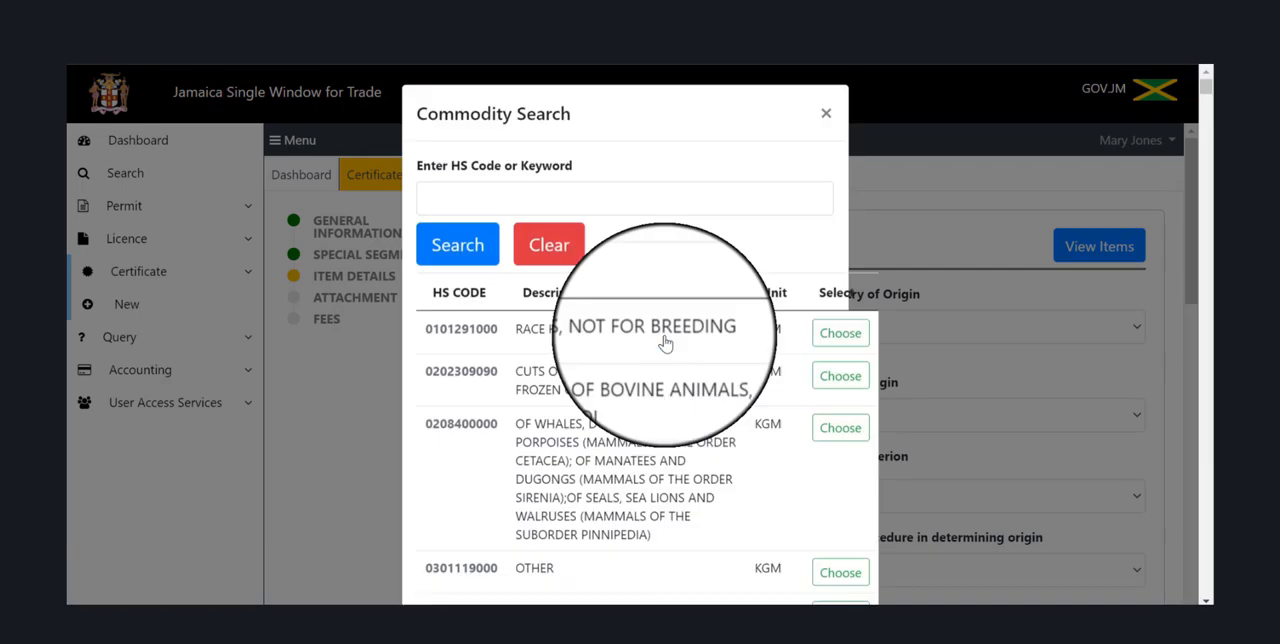
click(536, 203)
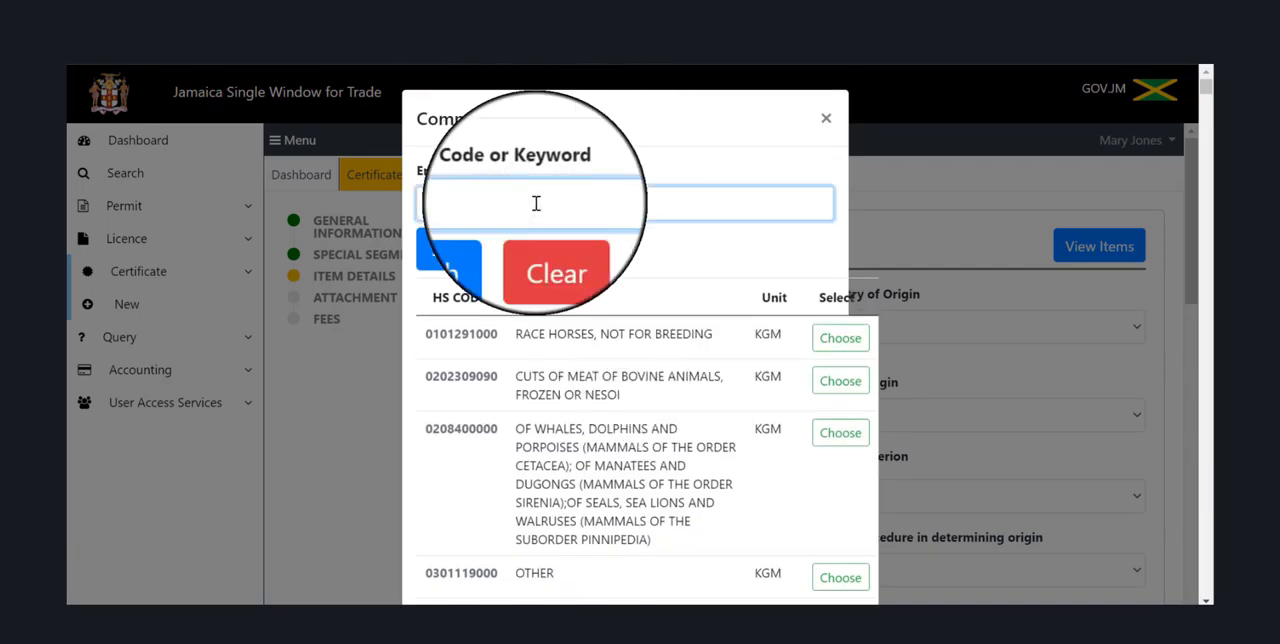
text(Bammies)
click(434, 259)
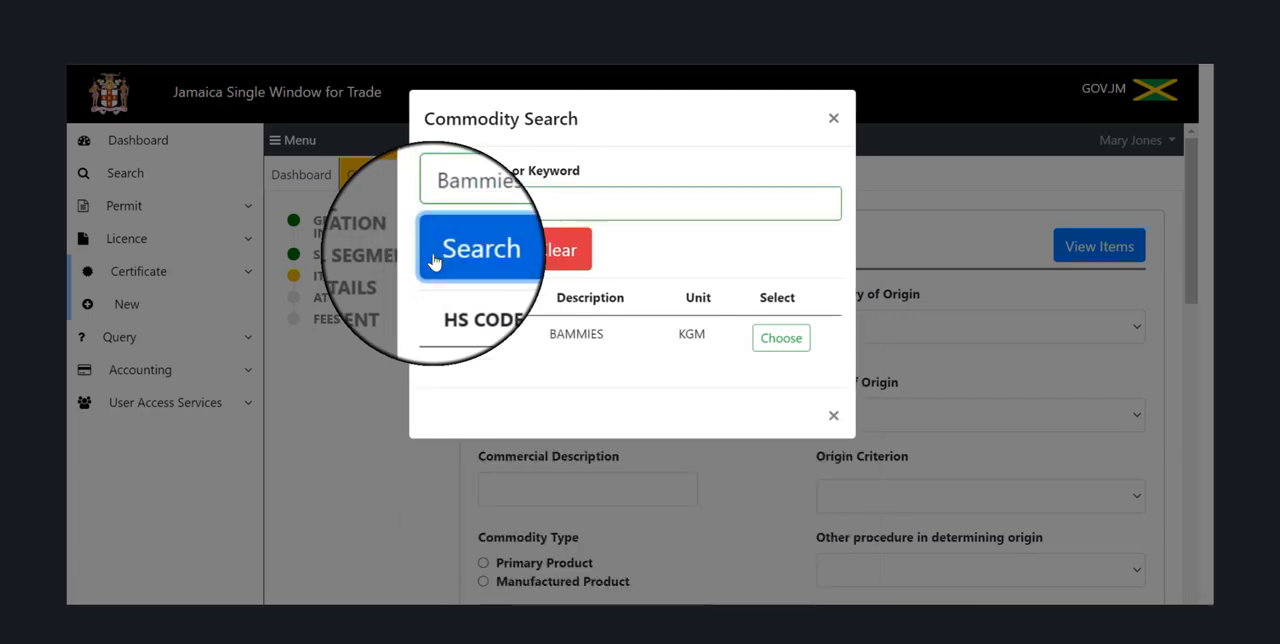
click(775, 334)
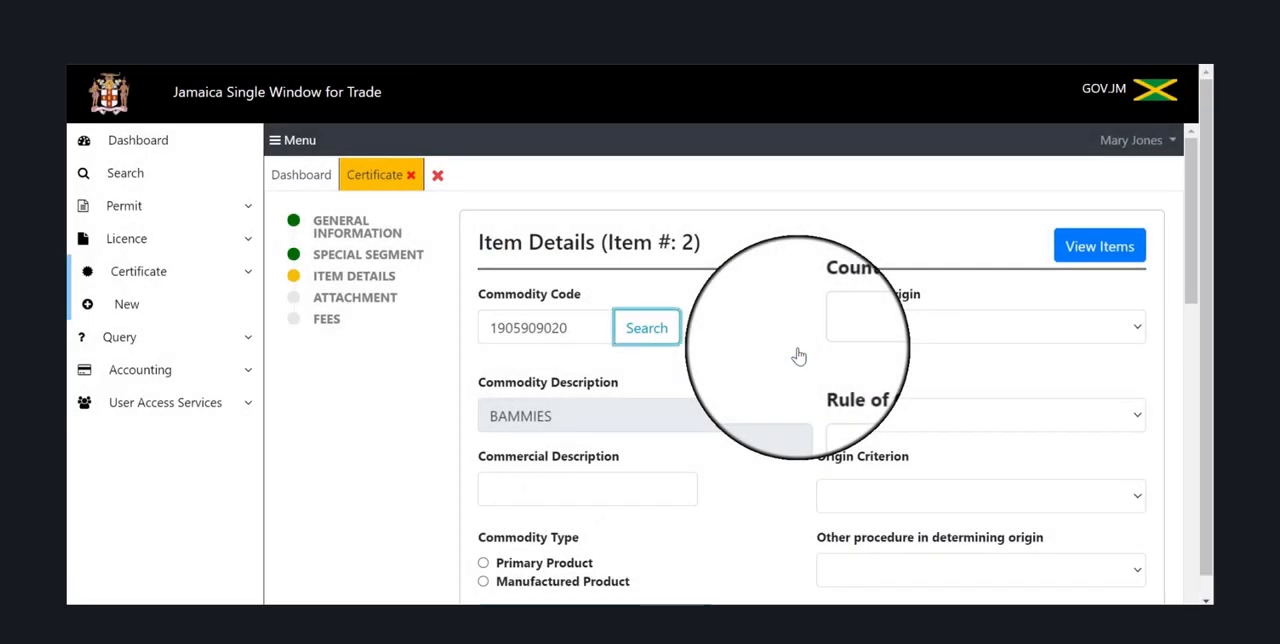
Enter Pride Bammies as the second item's commercial description.
click(573, 495)
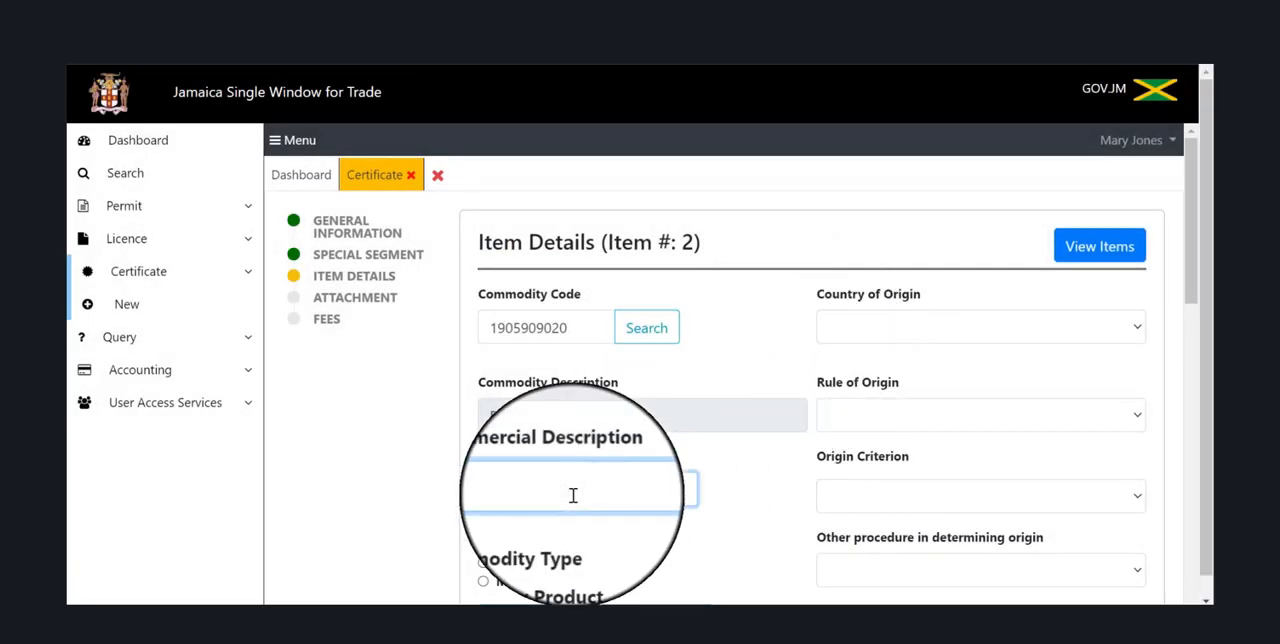
text(Pride Bammies)
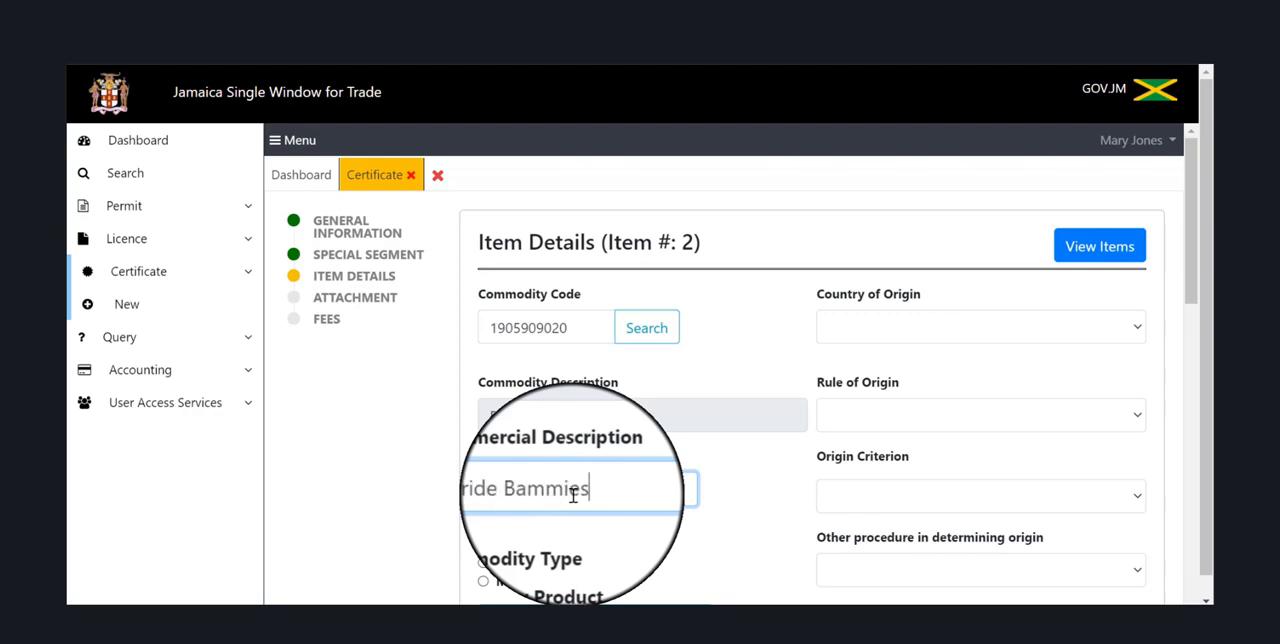
Mark the bammies item as a manufactured product whose manufacturer is the same as the exporter.
scroll(573, 495, down, 2)
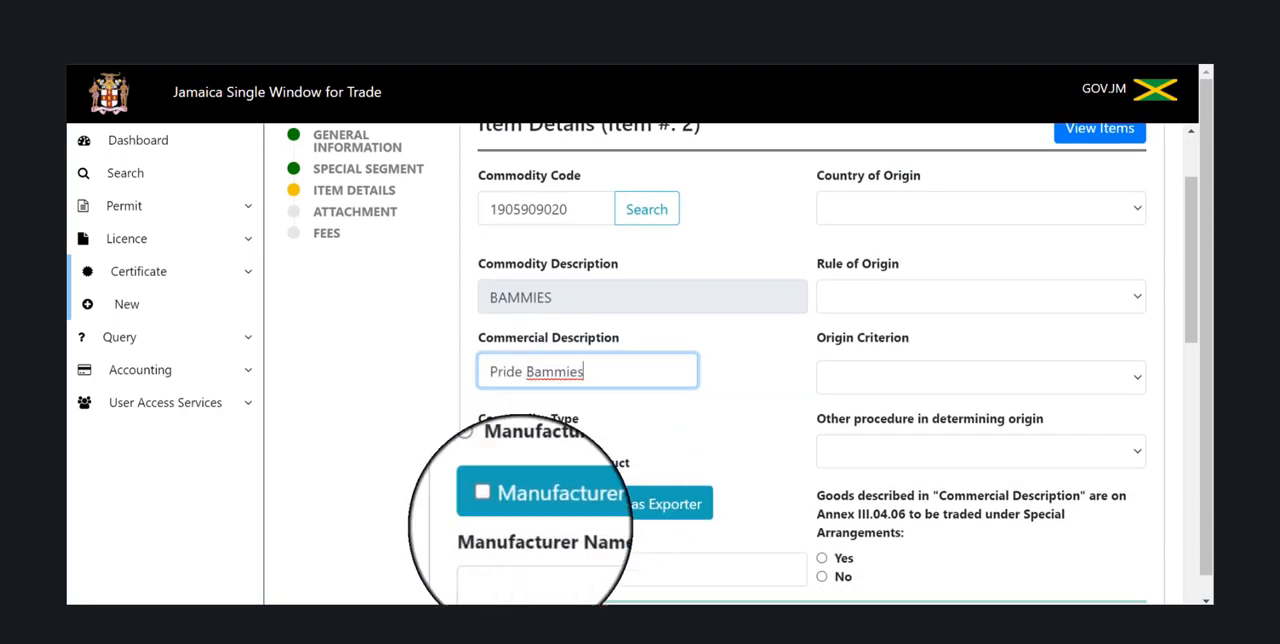
click(480, 457)
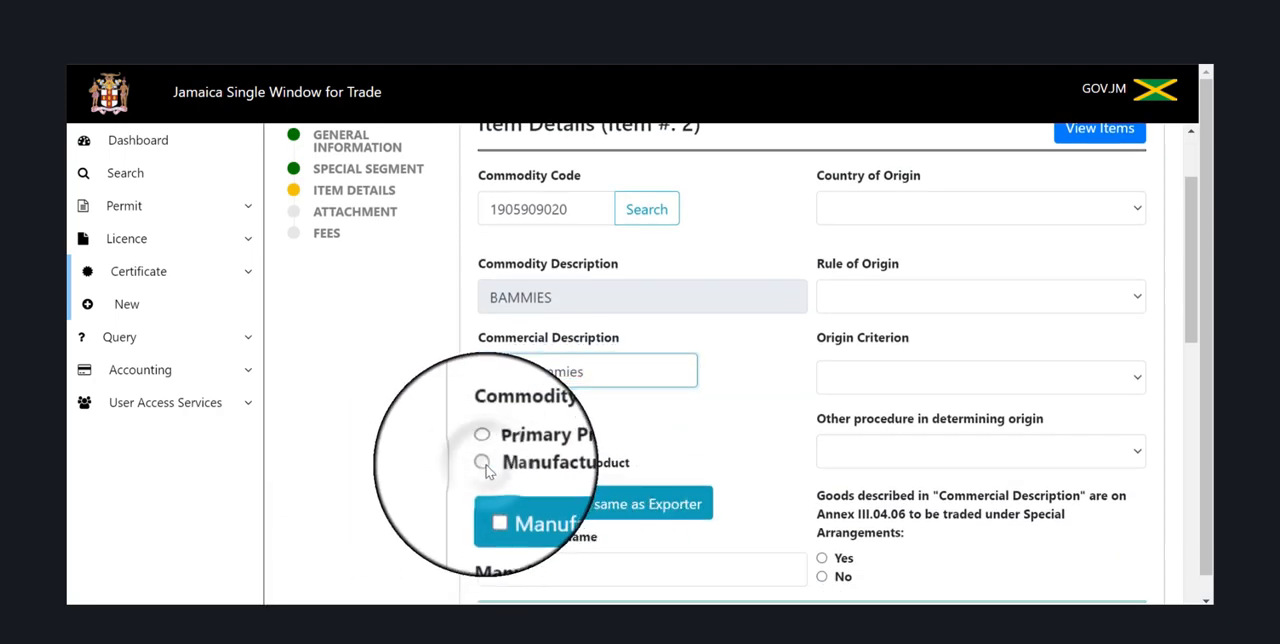
click(495, 503)
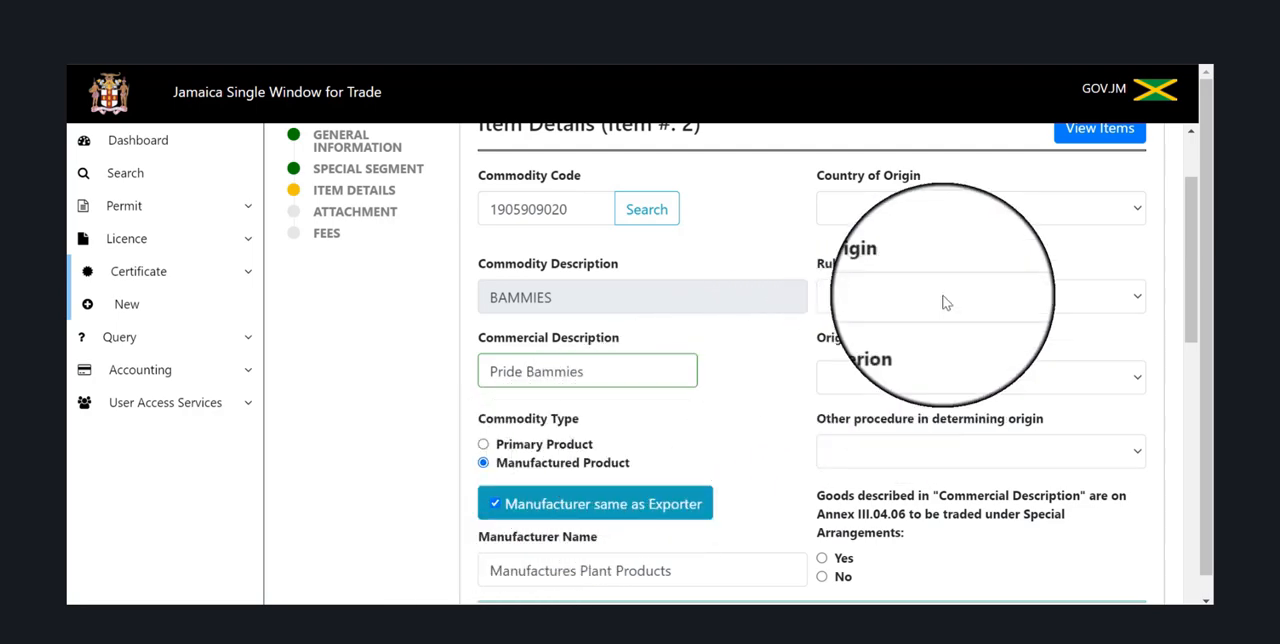
Set the bammies item's country of origin to Jamaica and its origin criterion to "CM" 0909.
click(970, 207)
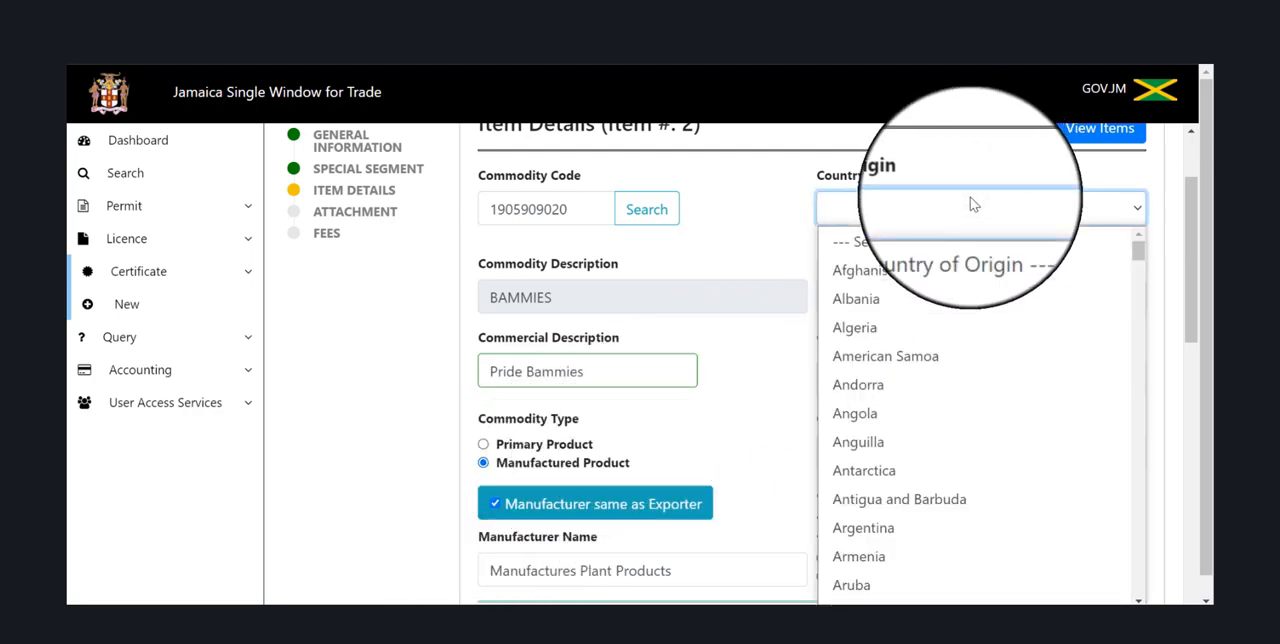
text(j)
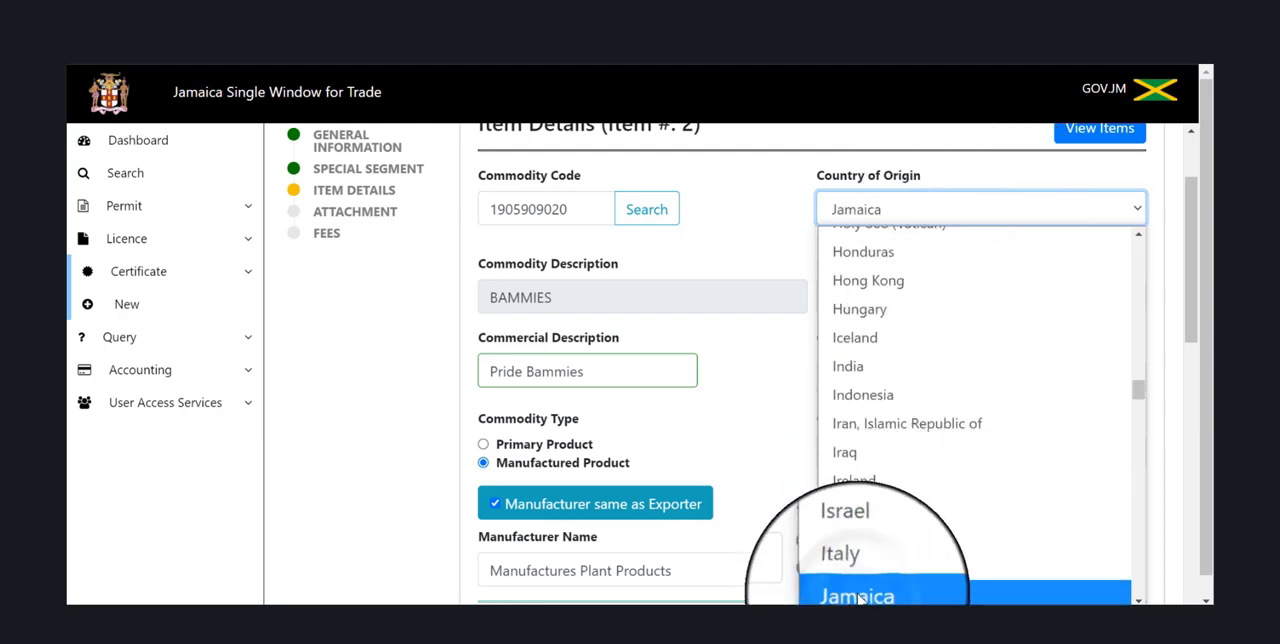
click(858, 596)
click(943, 379)
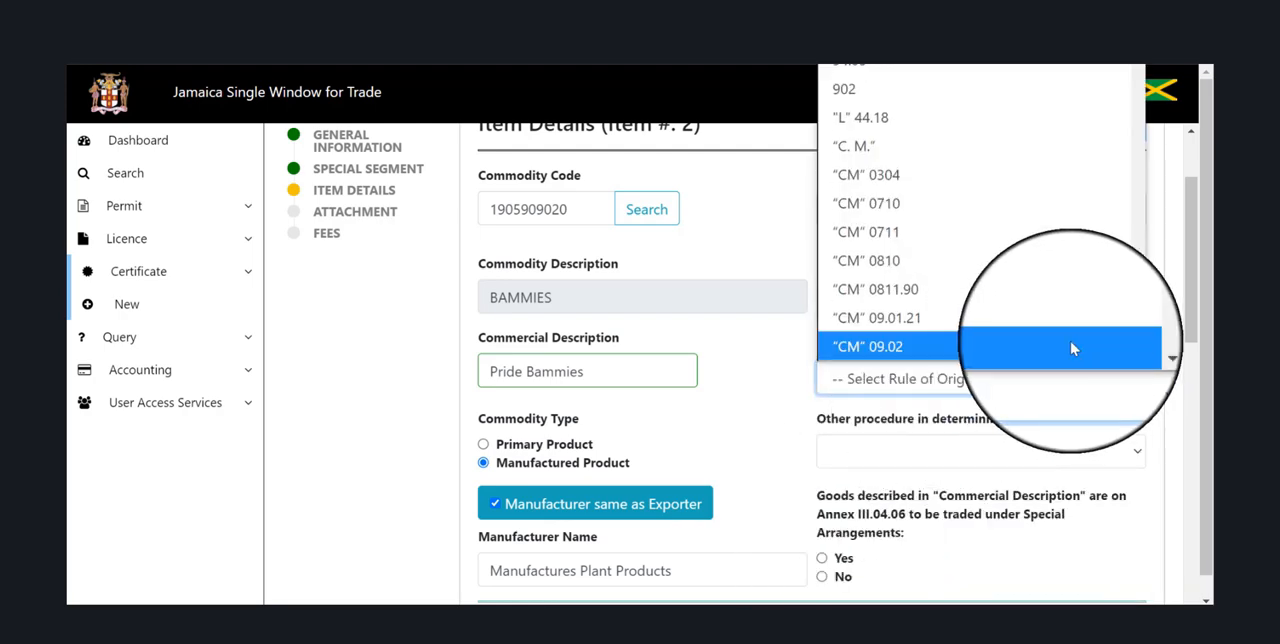
scroll(1070, 347, down, 1)
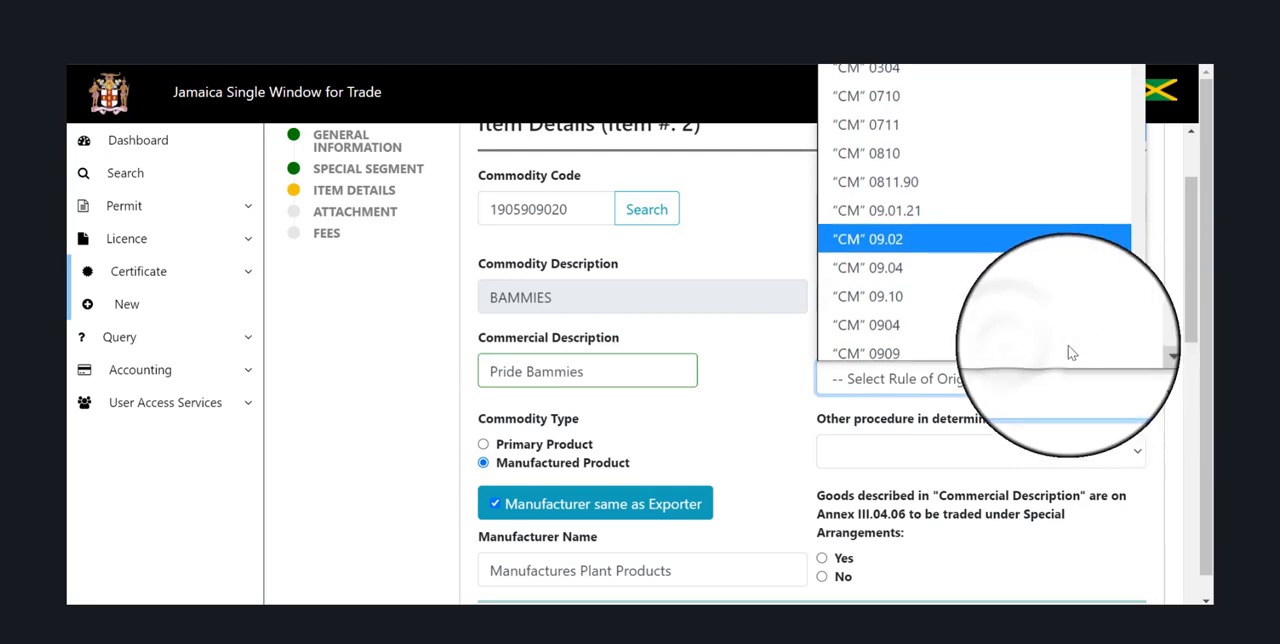
click(1030, 350)
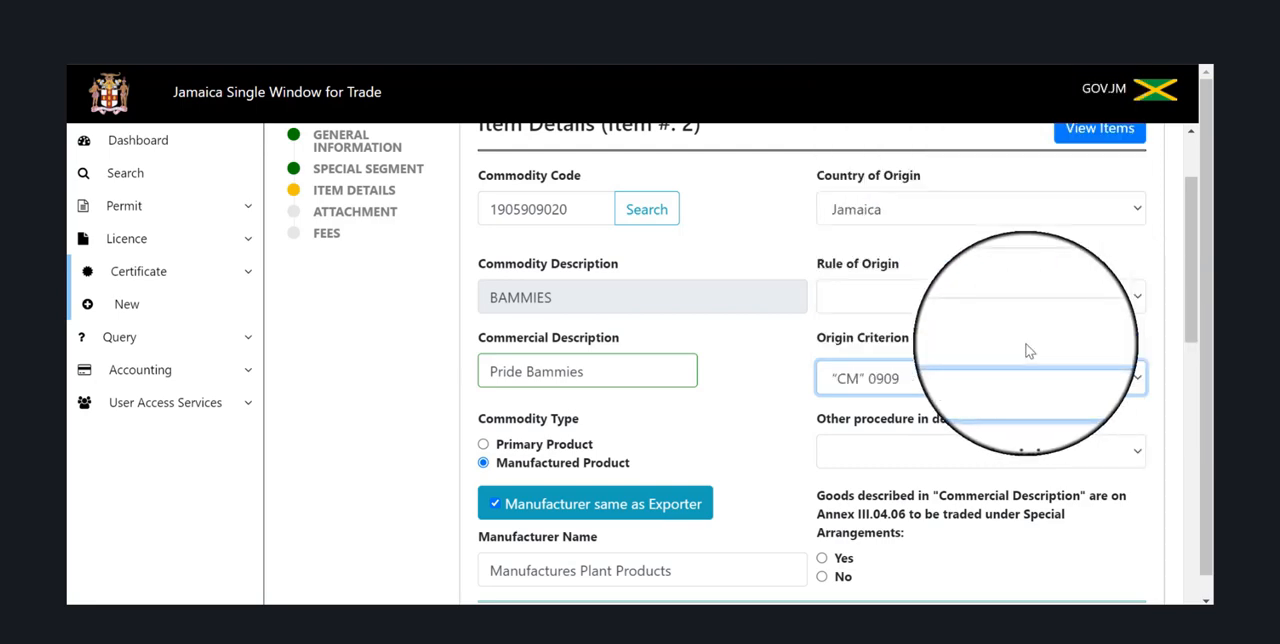
Enter 54321 as the bammies item's invoice number and set its invoice date to 07/14/2021.
scroll(1030, 350, down, 5)
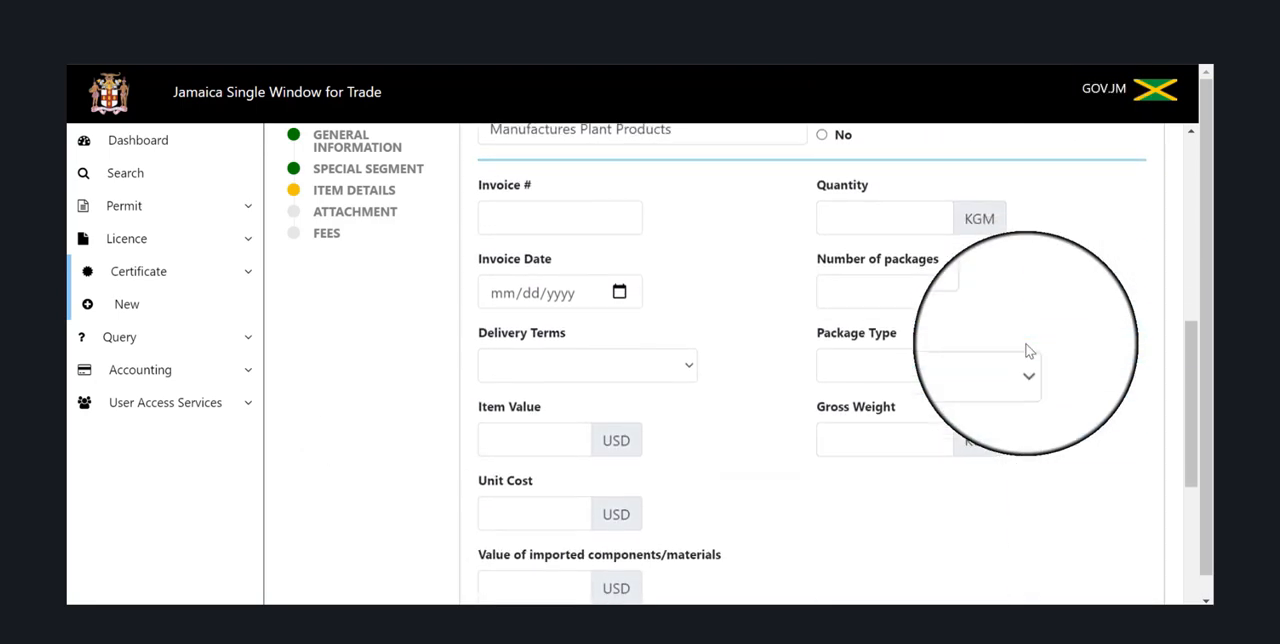
scroll(1028, 350, up, 2)
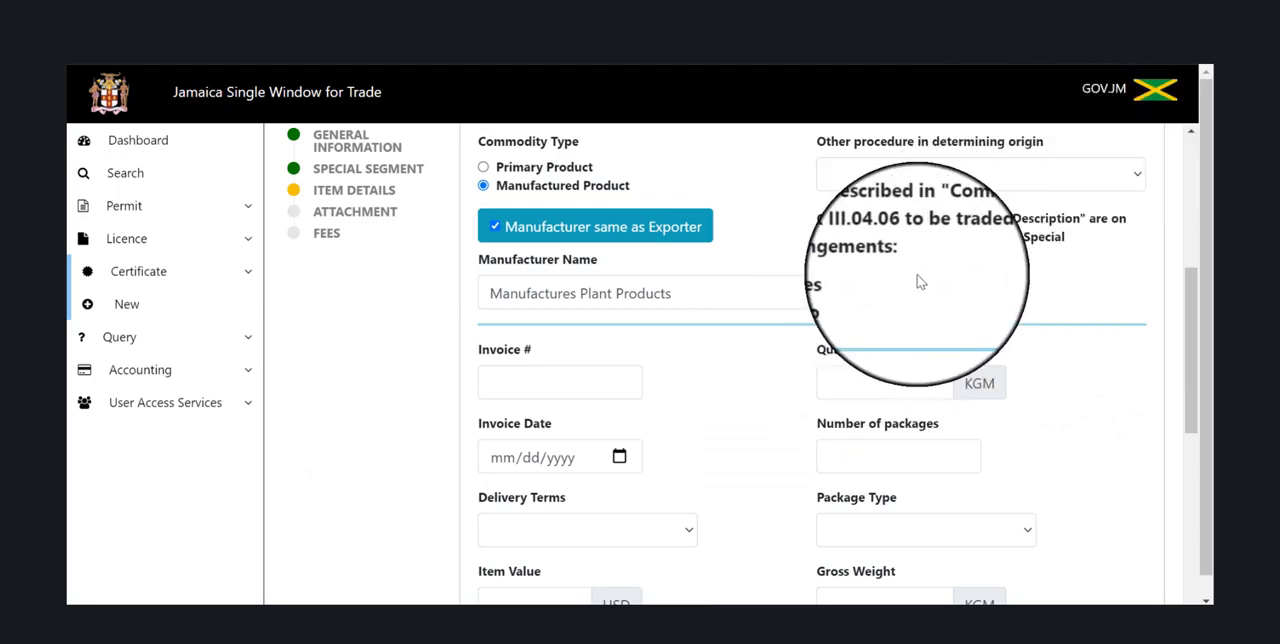
click(513, 384)
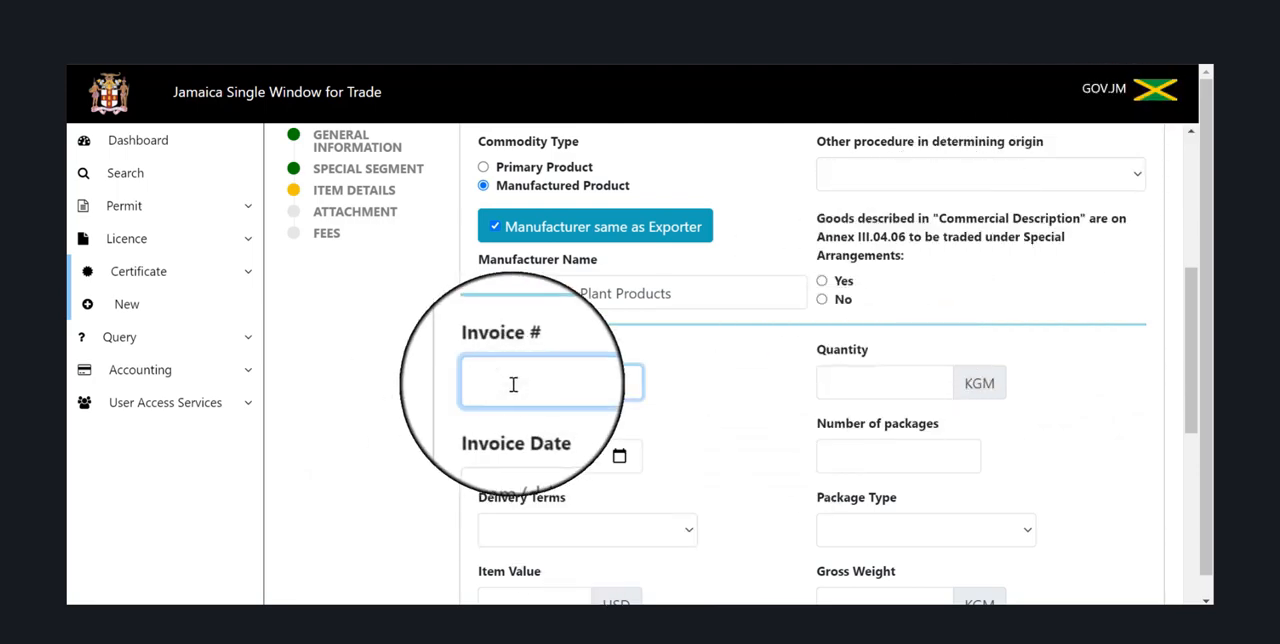
text(54321)
click(622, 458)
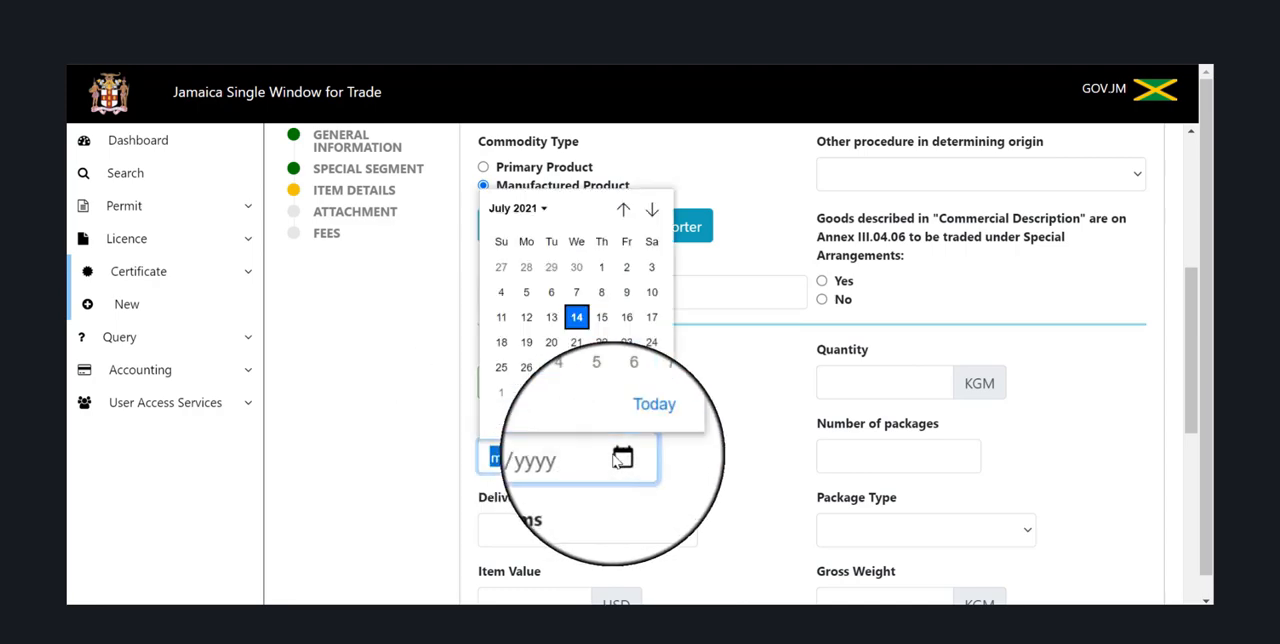
click(578, 316)
Set the bammies item's delivery terms to Free on board.
scroll(572, 326, down, 2)
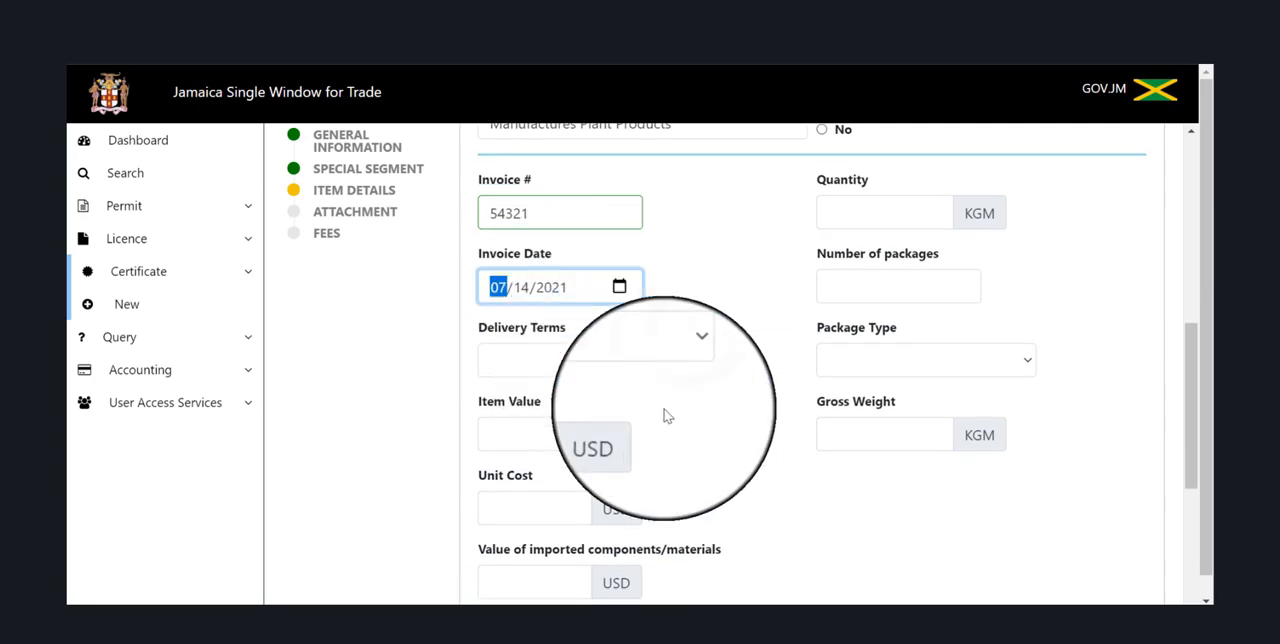
click(680, 360)
scroll(680, 345, down, 2)
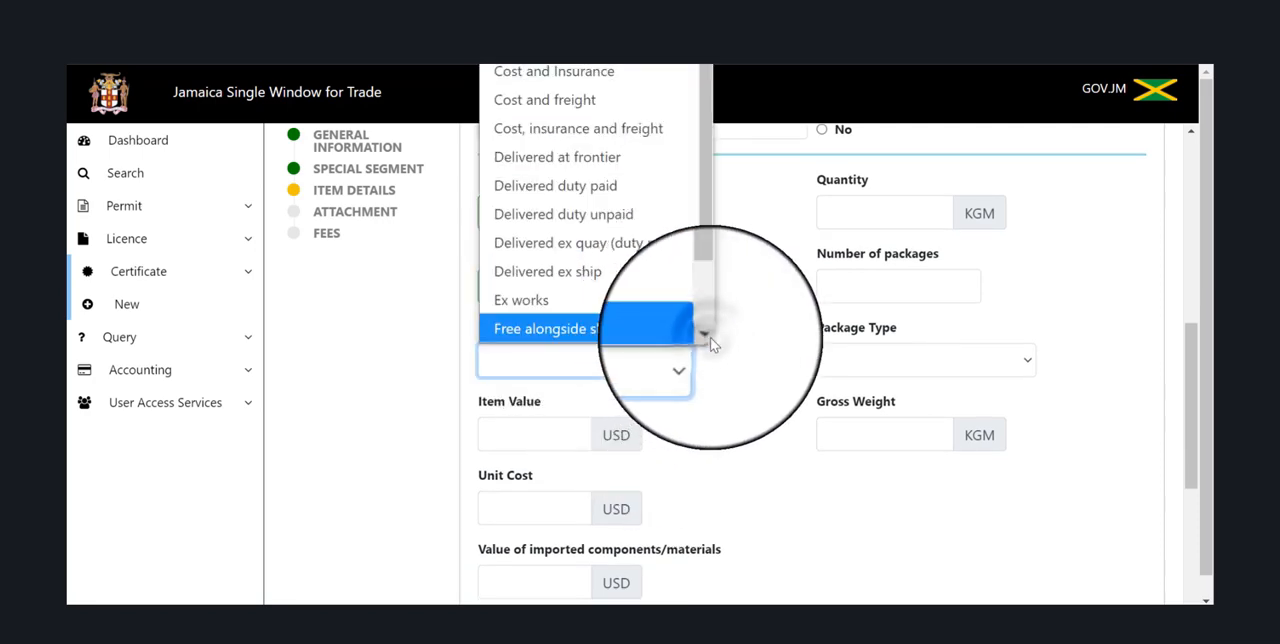
click(680, 340)
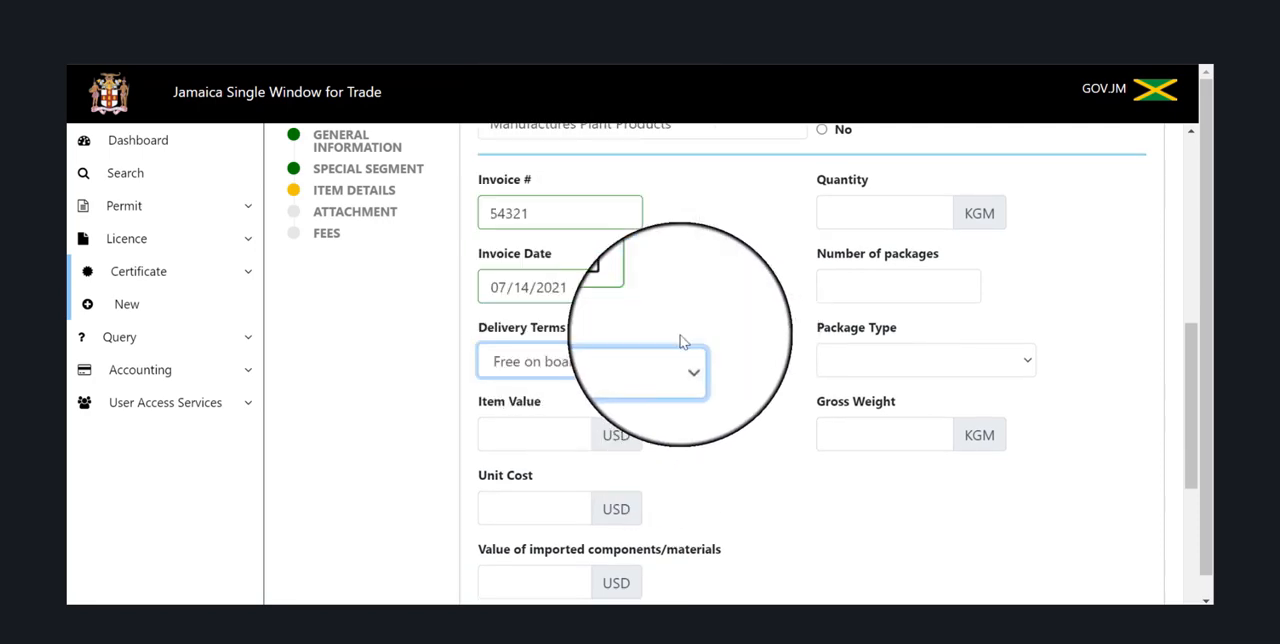
Set the bammies item's value to 1400 USD and its unit cost to 12 USD.
click(517, 433)
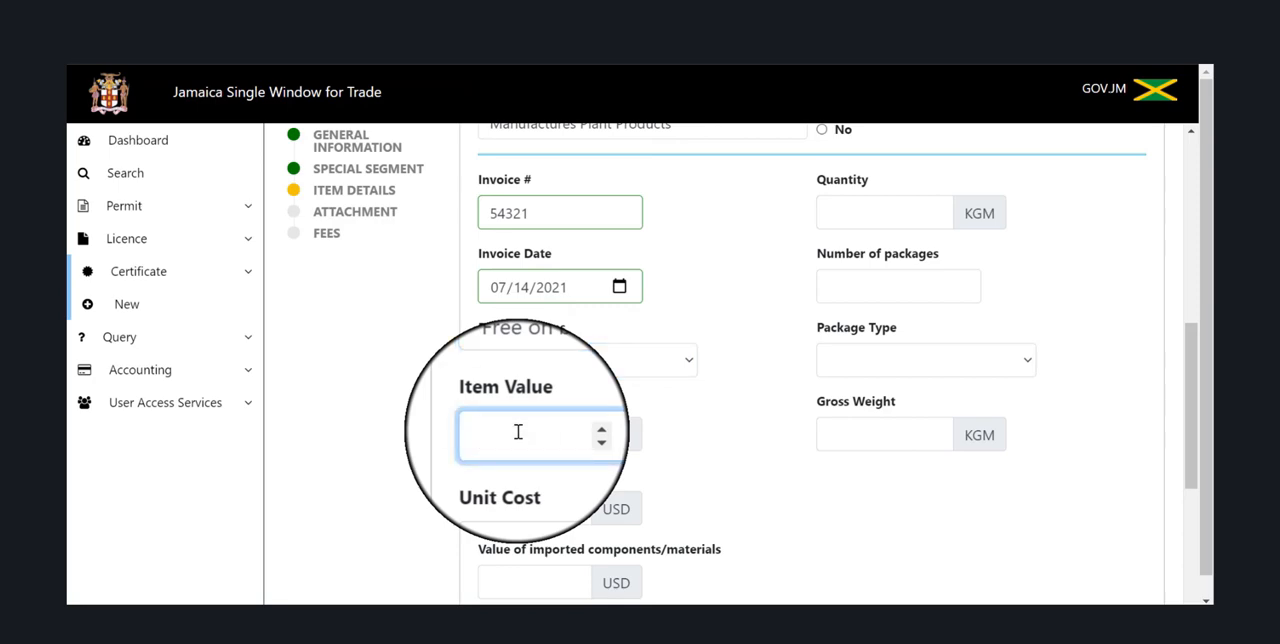
text(1400)
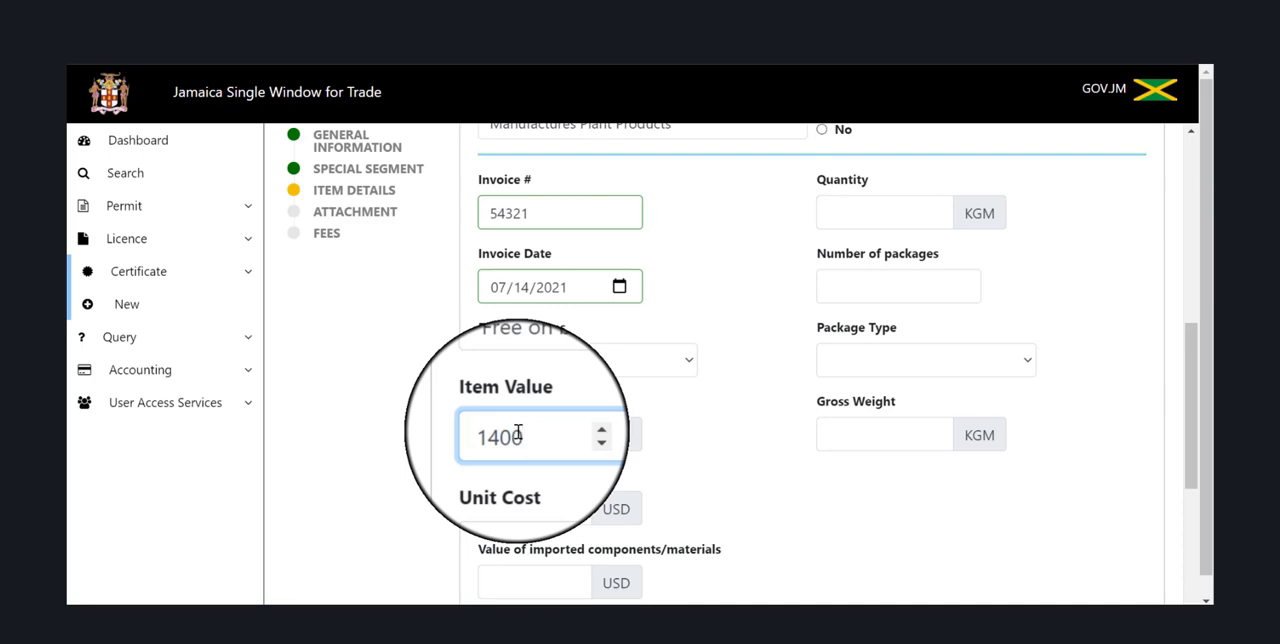
click(513, 516)
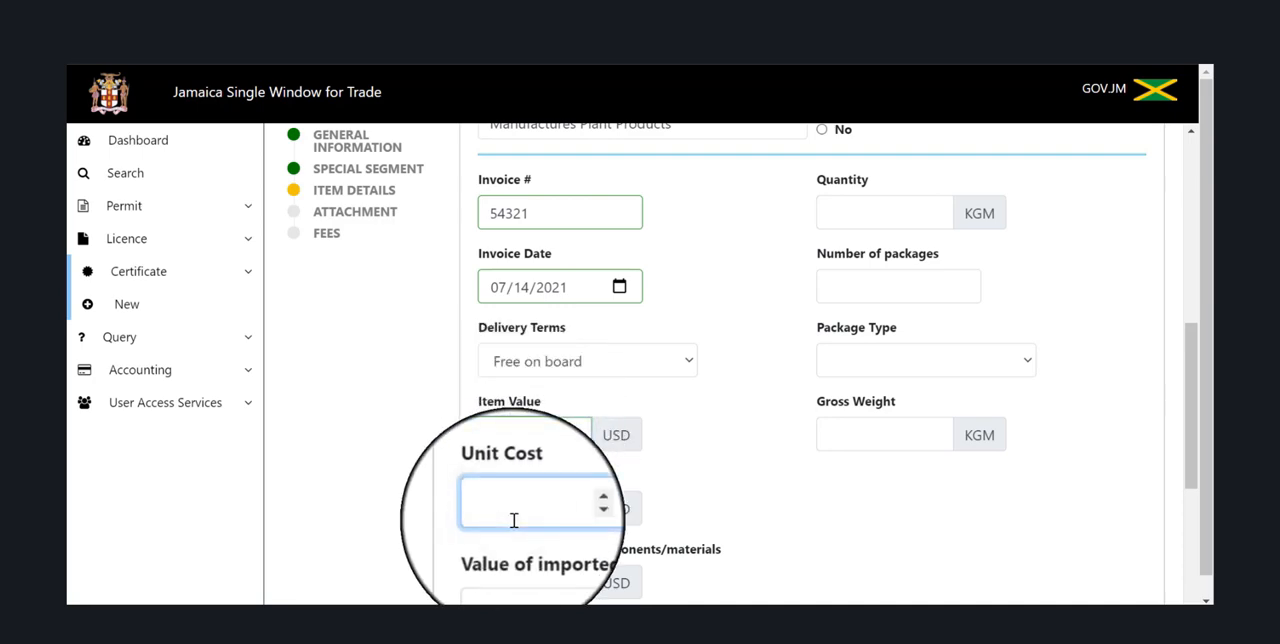
text(12)
Set the bammies item's quantity to 4000 KGM and its number of packages to 1000.
scroll(513, 520, down, 1)
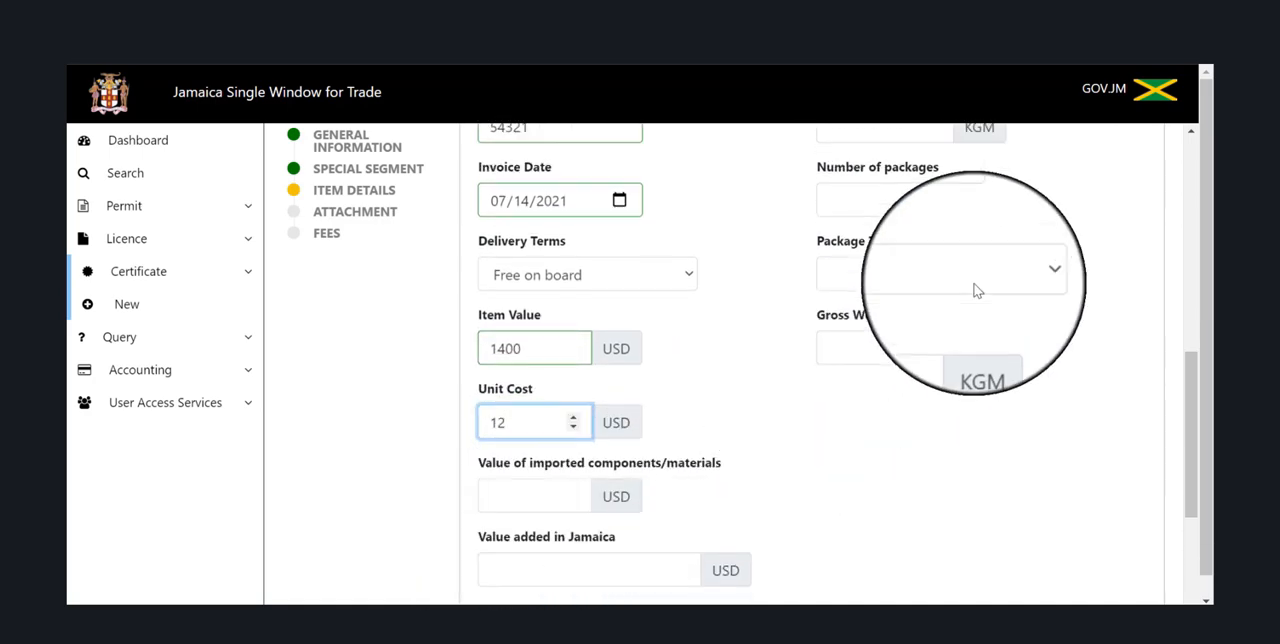
scroll(977, 290, up, 1)
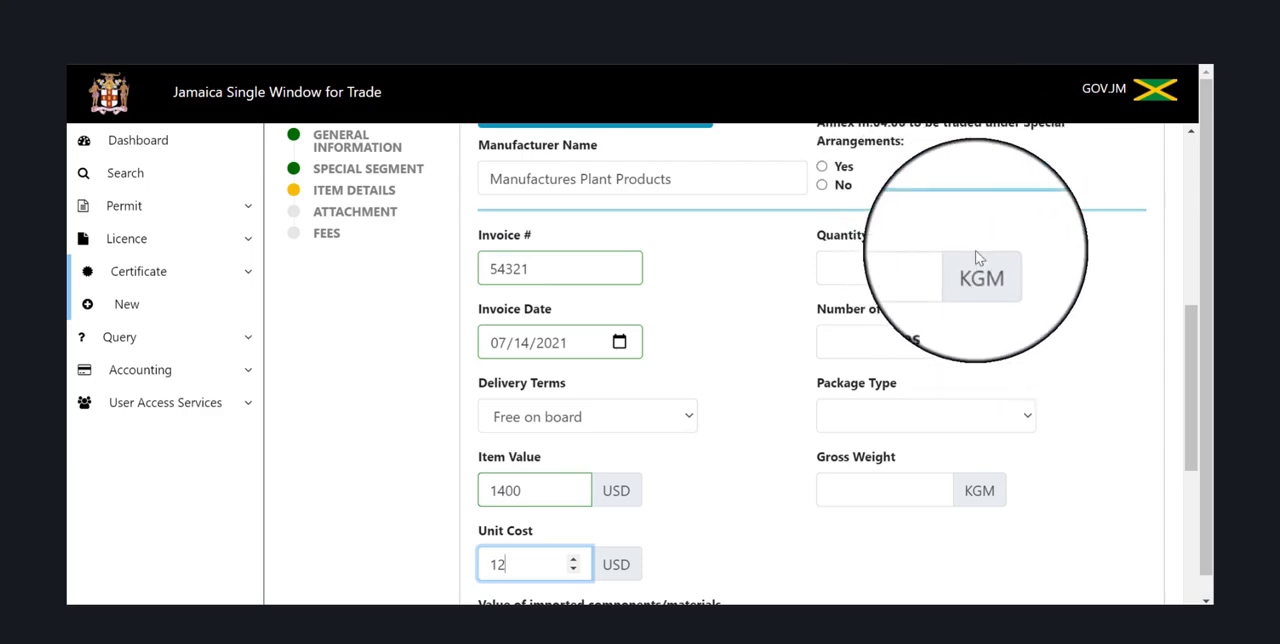
click(848, 272)
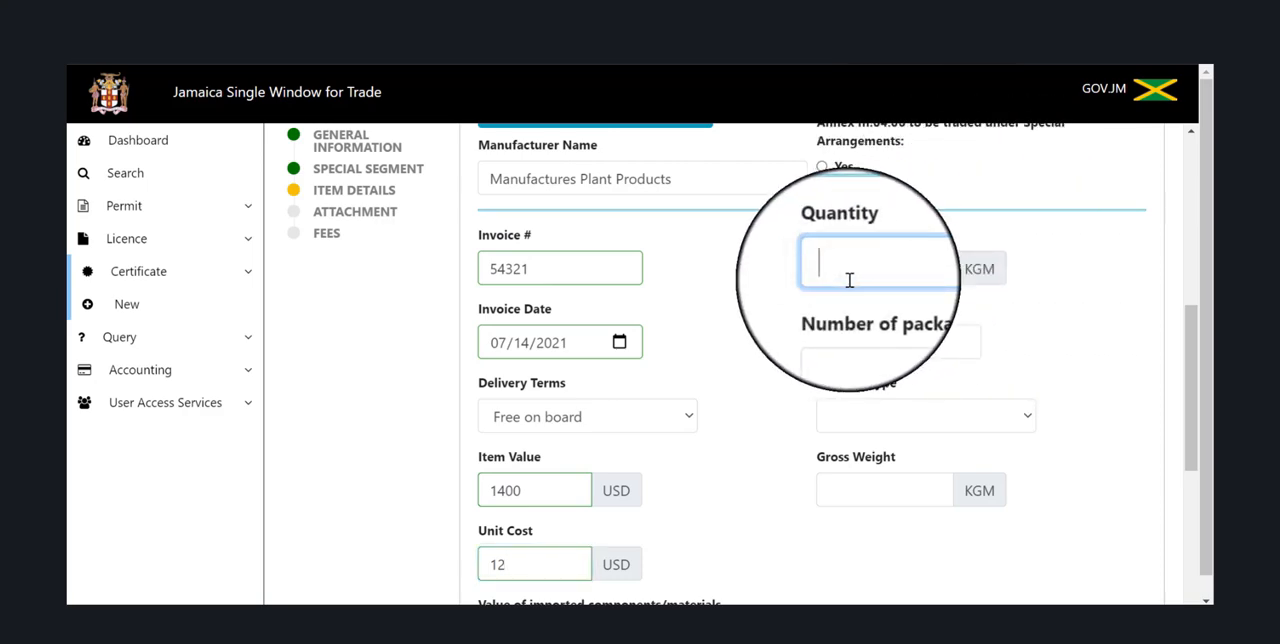
text(4000)
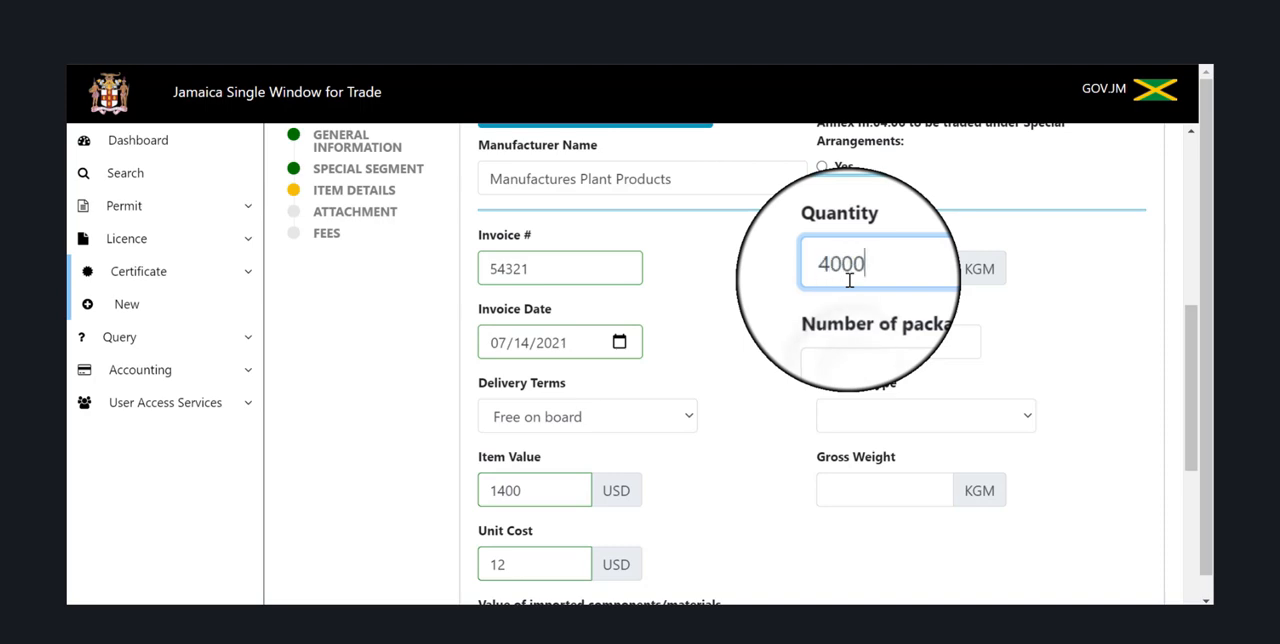
click(854, 343)
text(1000)
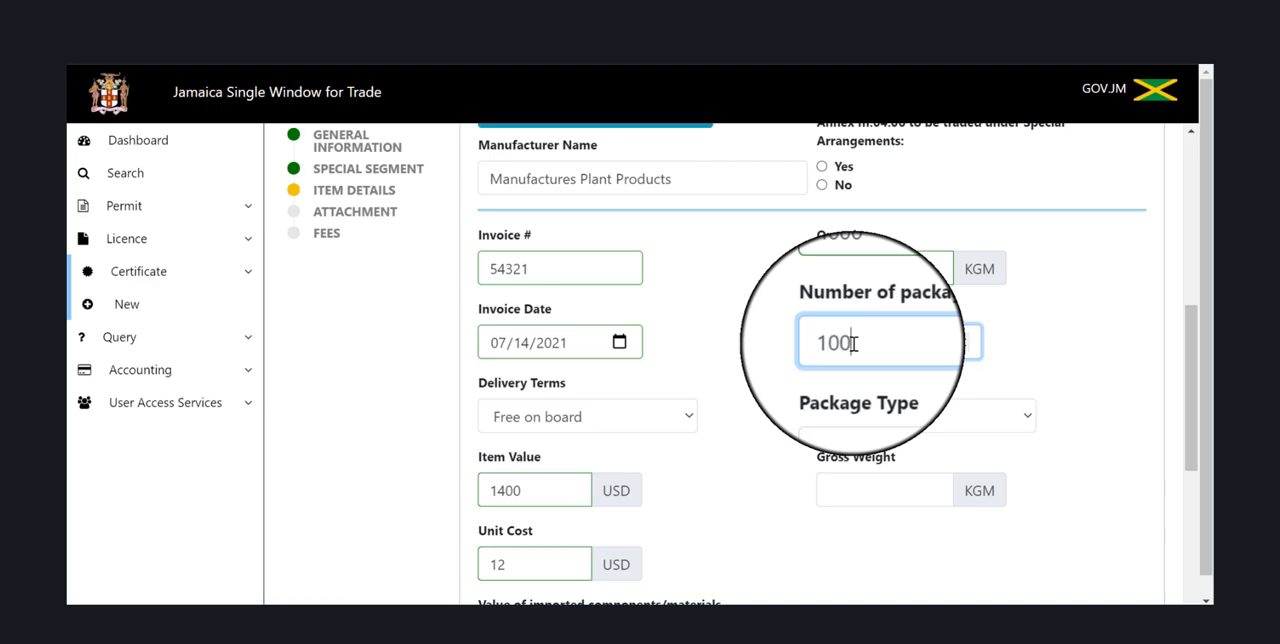
Choose Box as the package type for the bammies item.
click(912, 421)
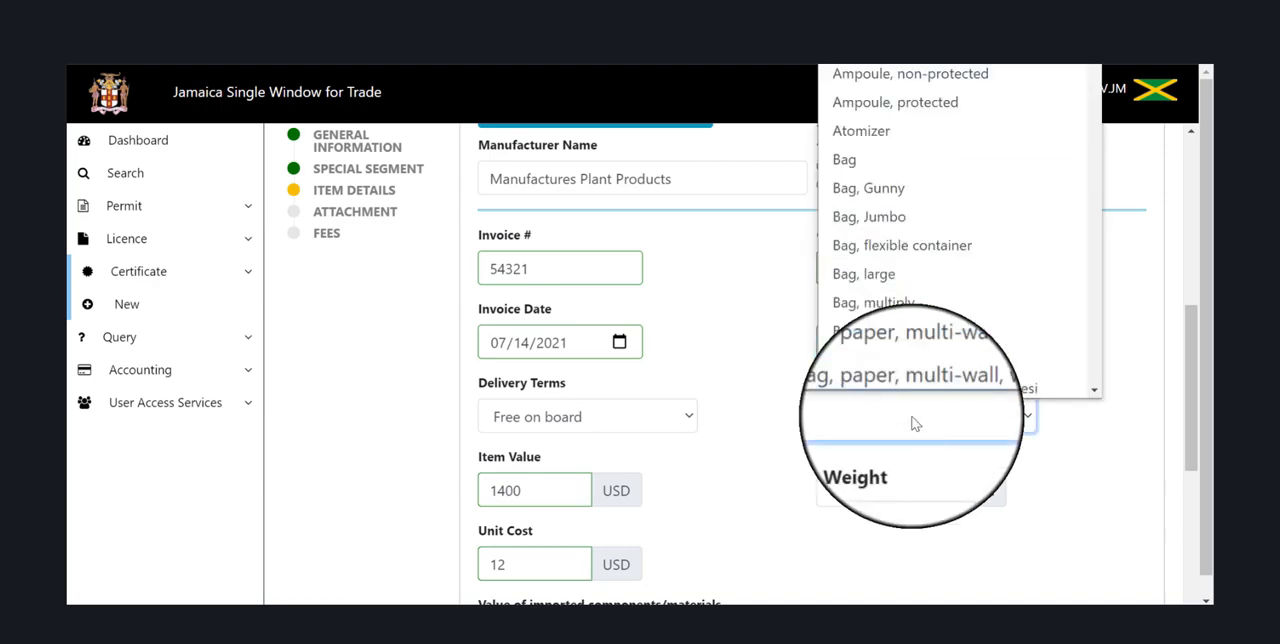
text(Board)
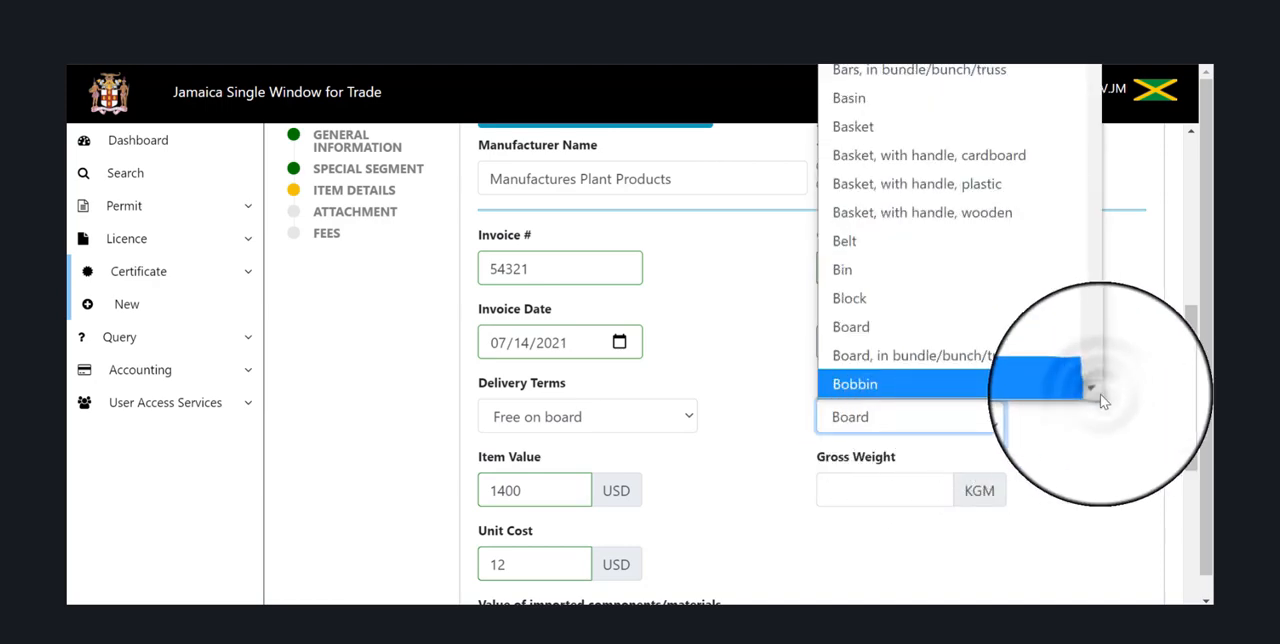
click(1100, 394)
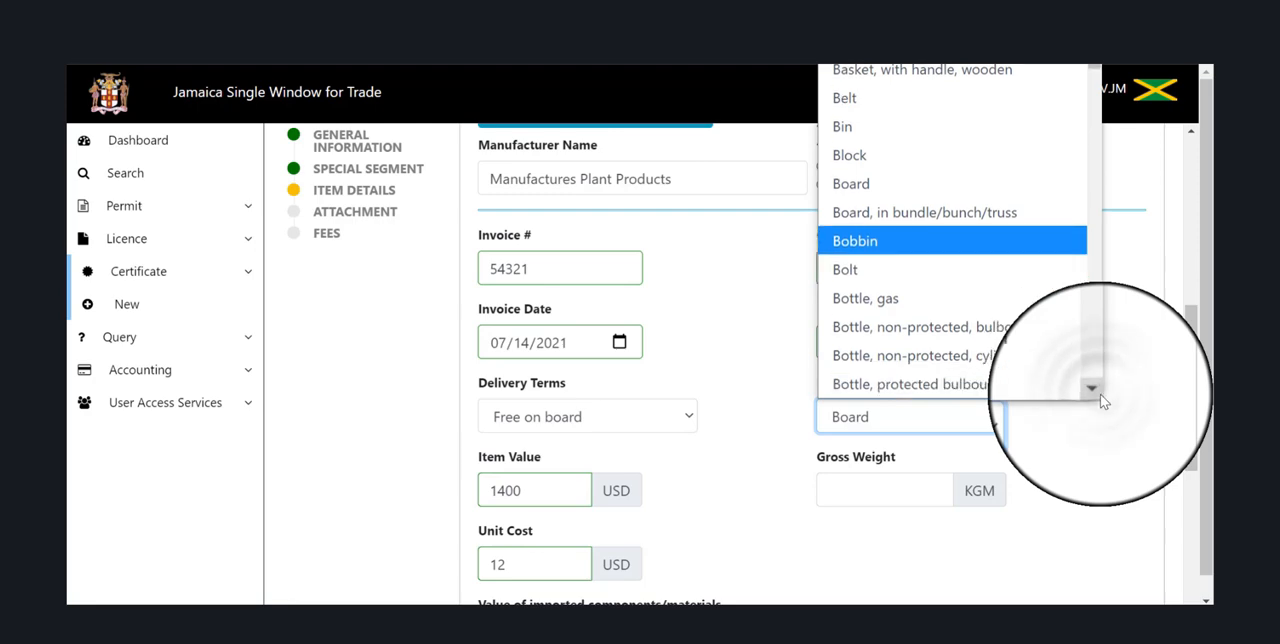
click(1100, 394)
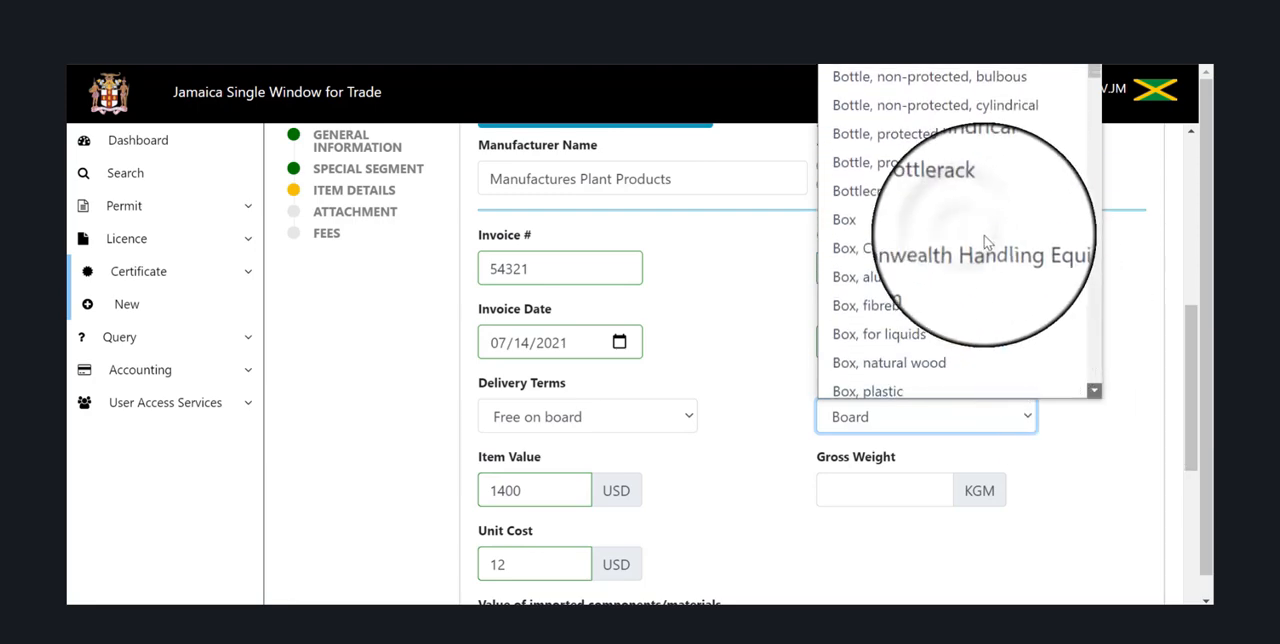
click(967, 230)
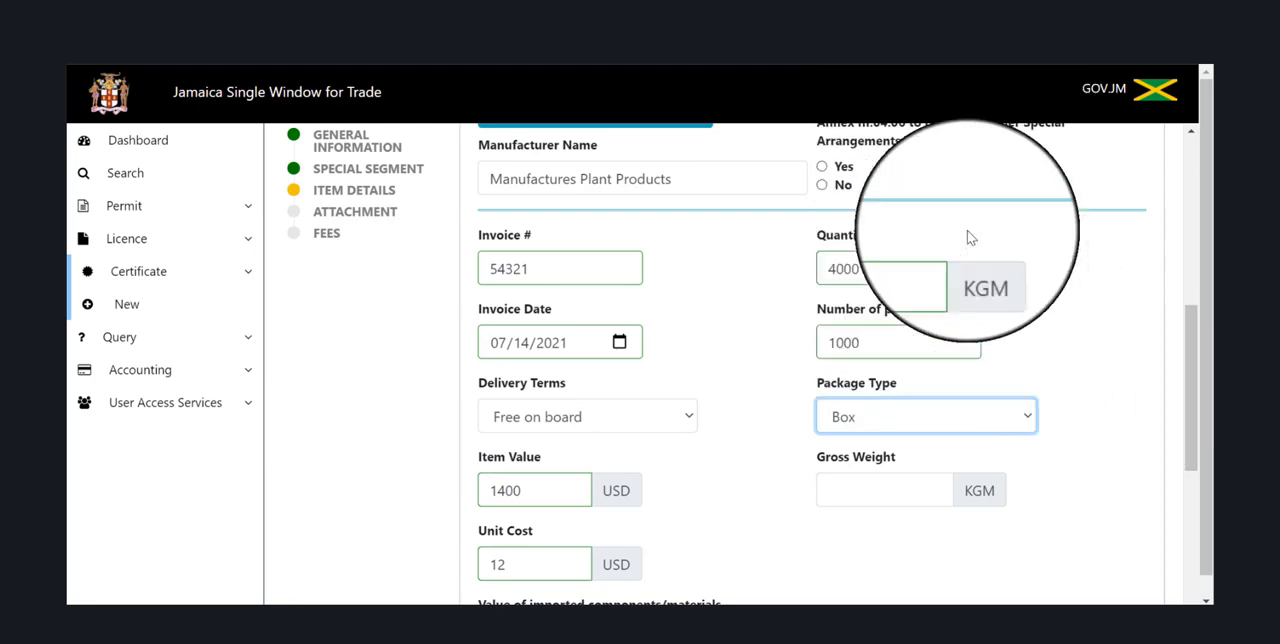
Set the bammies item's gross weight to 4500 KGM.
click(842, 491)
text(1)
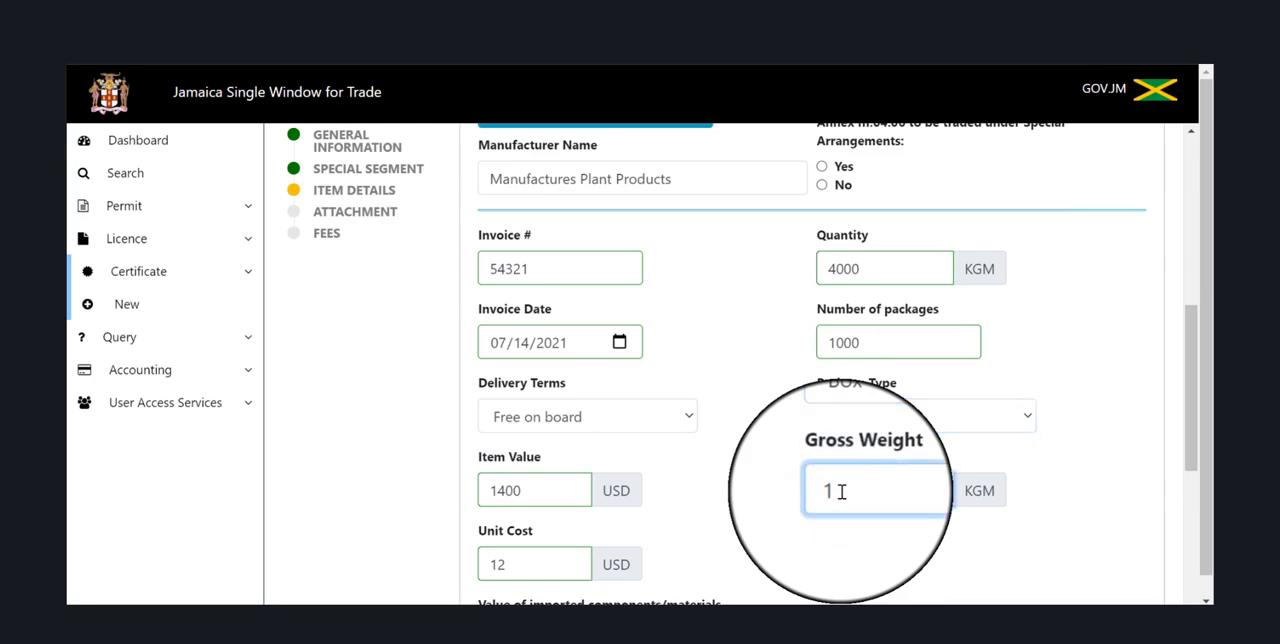
text(500)
click(839, 491)
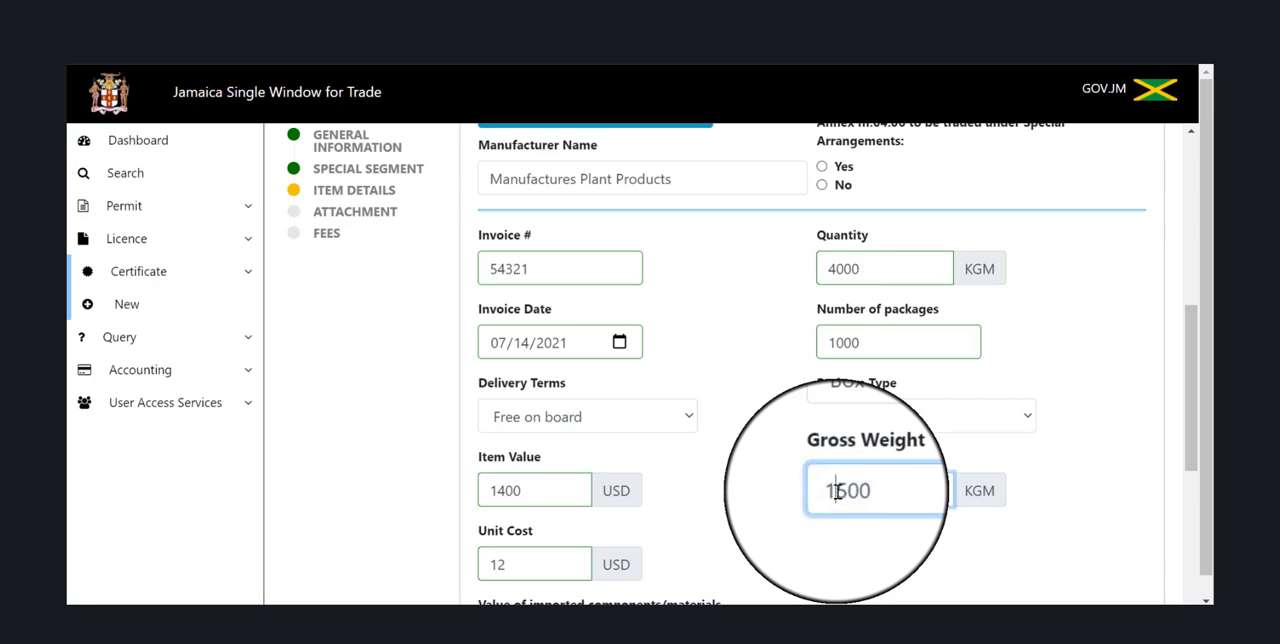
key(BackSpace)
text(4)
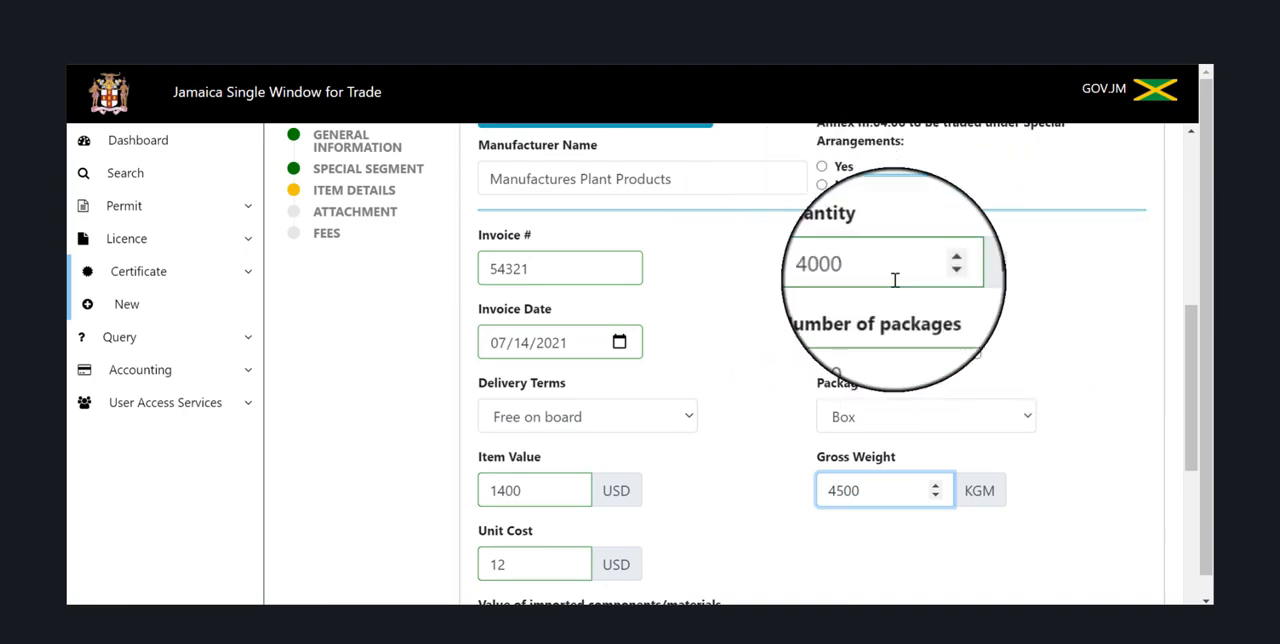
Set both the imported components value and the value added in Jamaica to 0 USD, and add the bammies item to the application.
scroll(880, 245, down, 3)
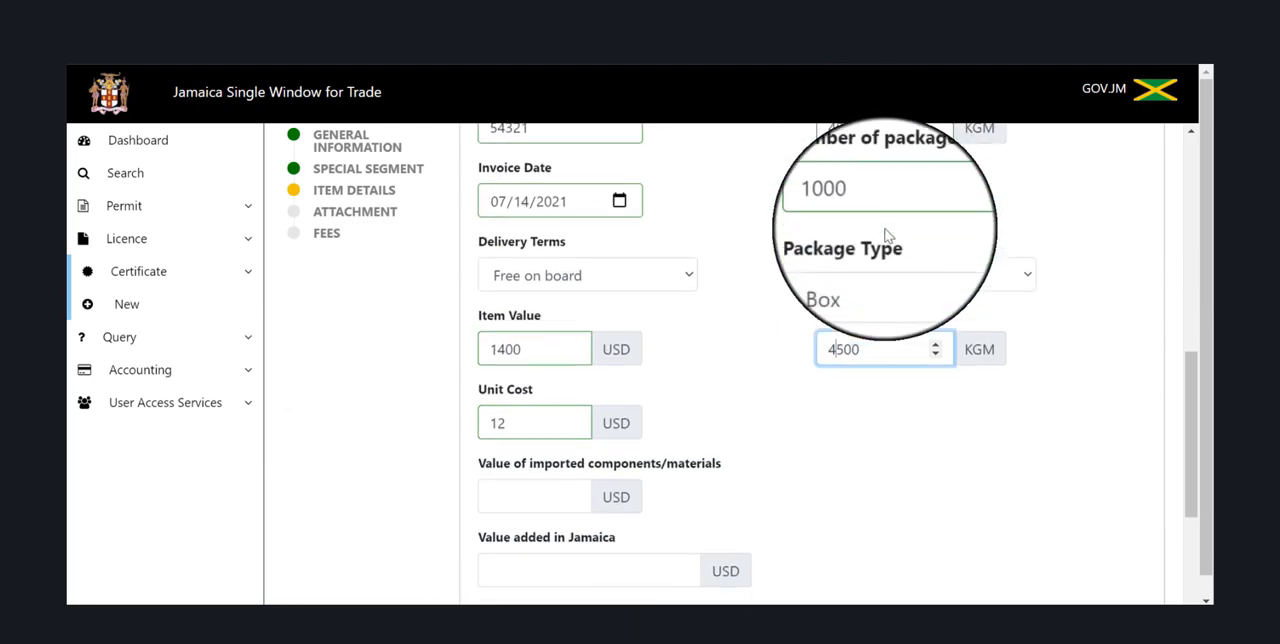
click(533, 398)
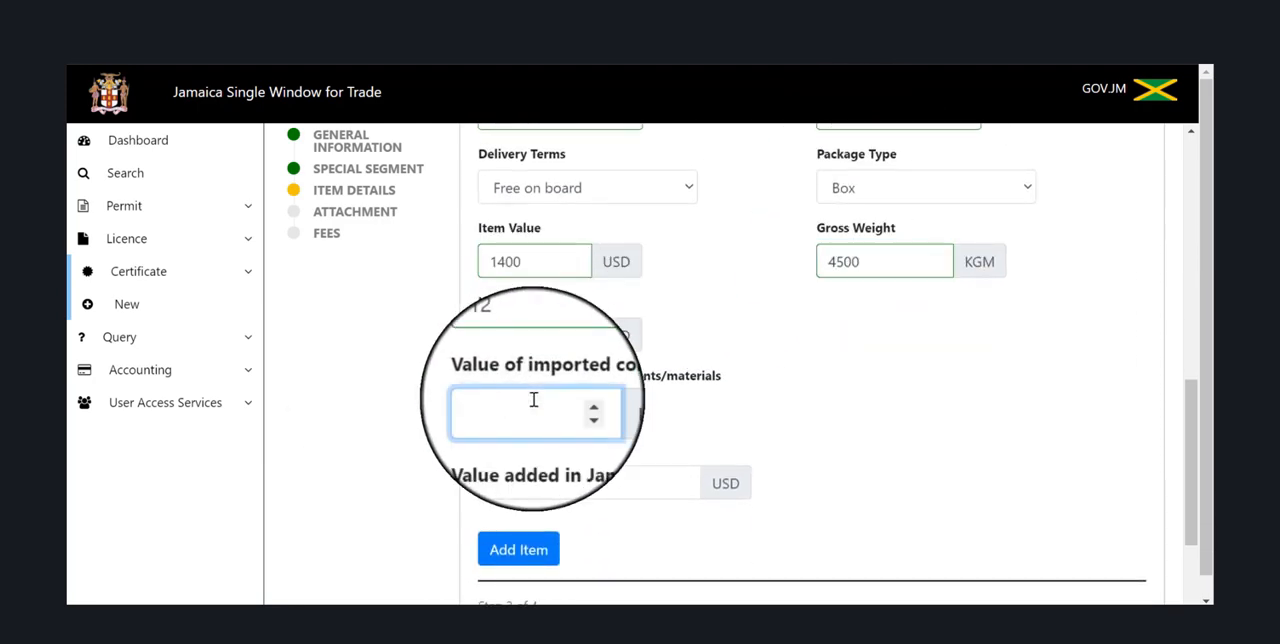
text(0)
click(520, 497)
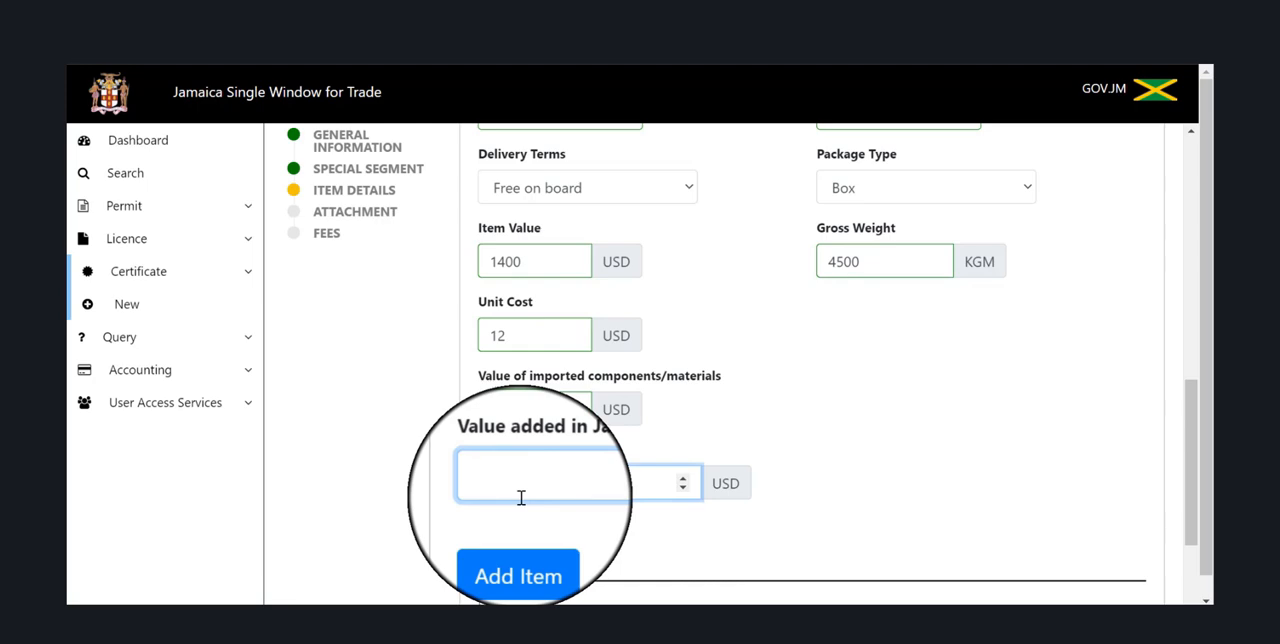
text(0)
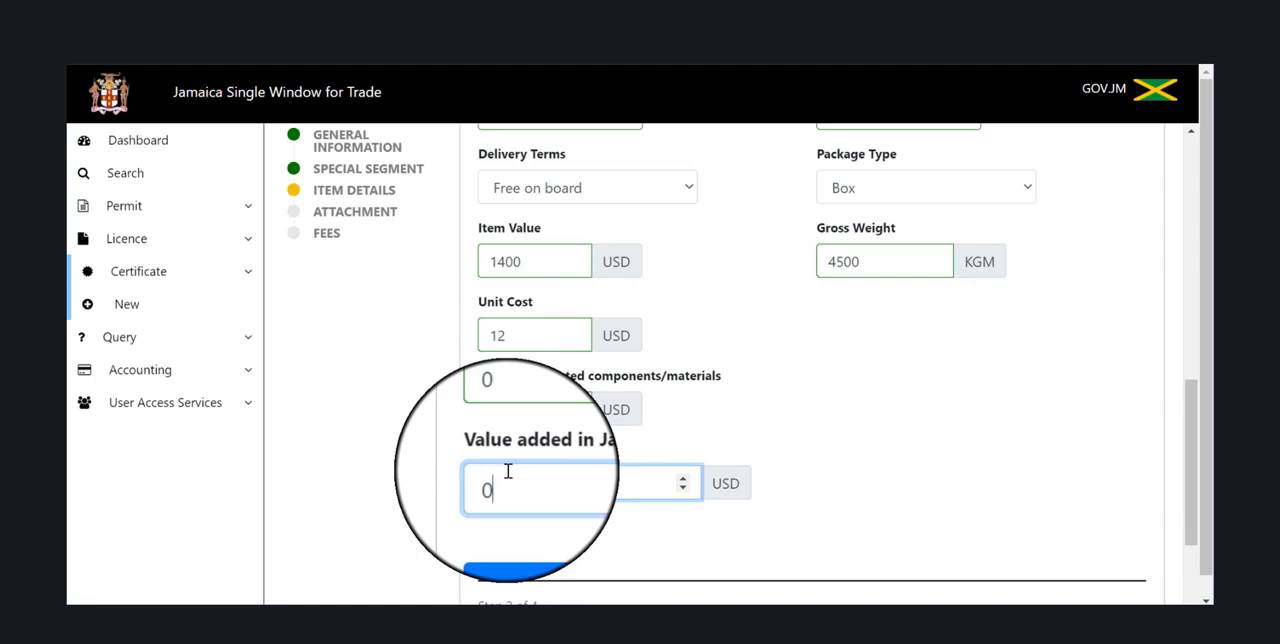
click(518, 553)
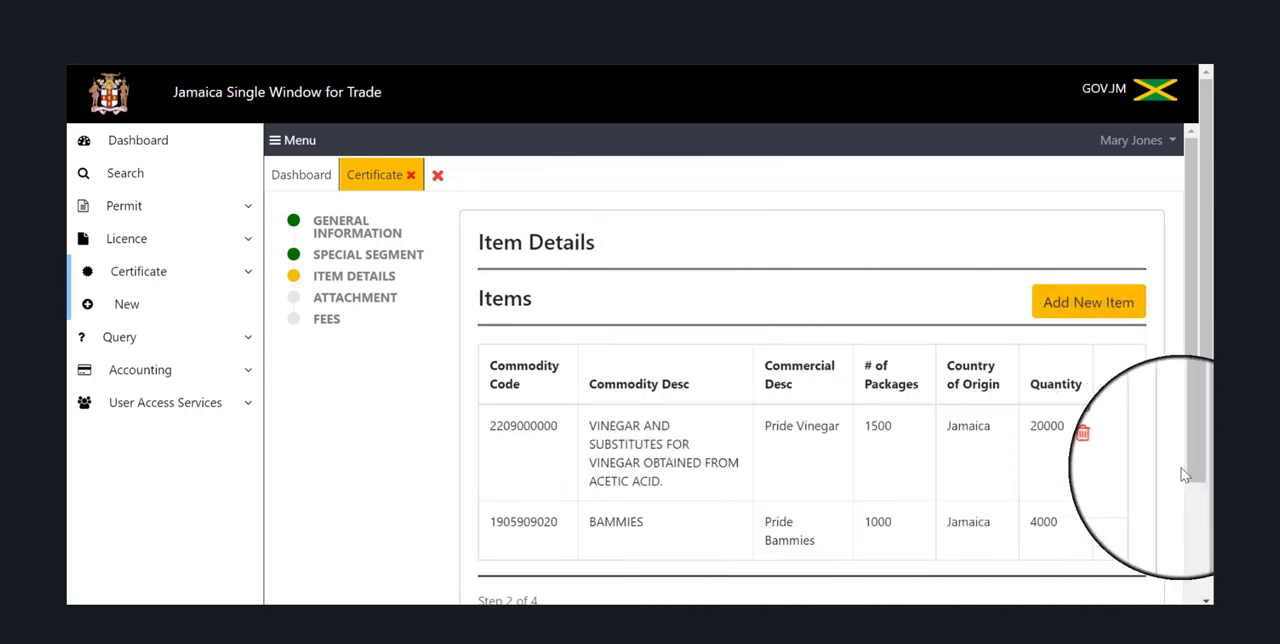
Proceed from the completed item list to the application's Attachment section.
drag(1198, 478, 1198, 542)
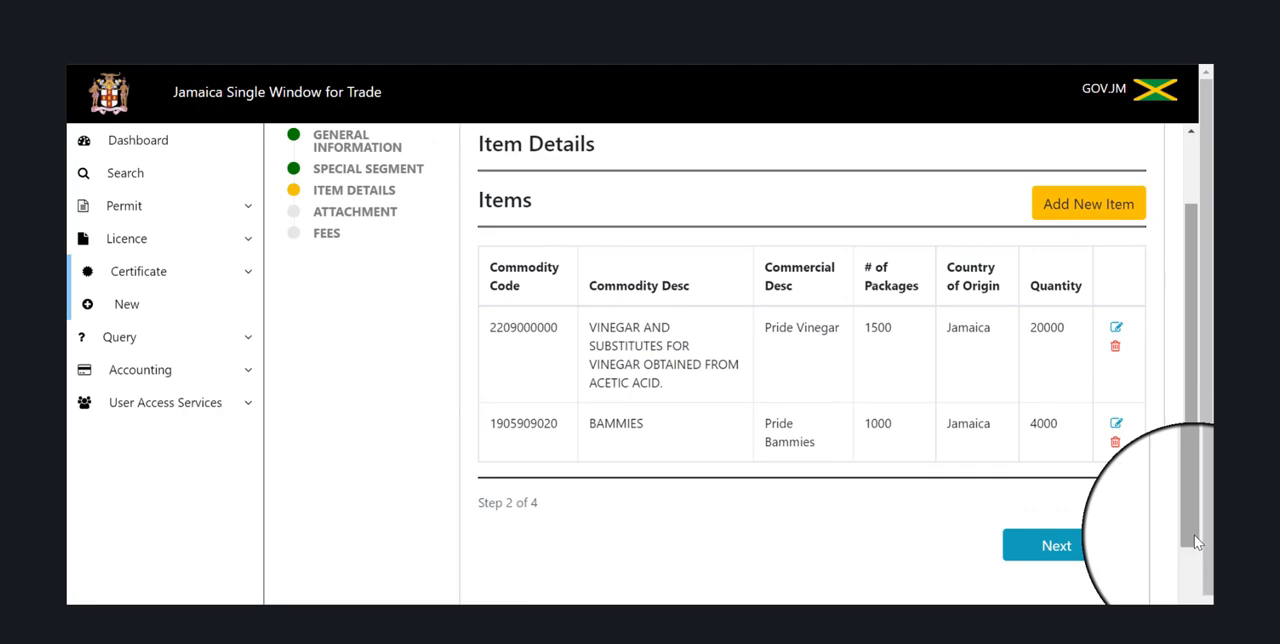
click(1088, 546)
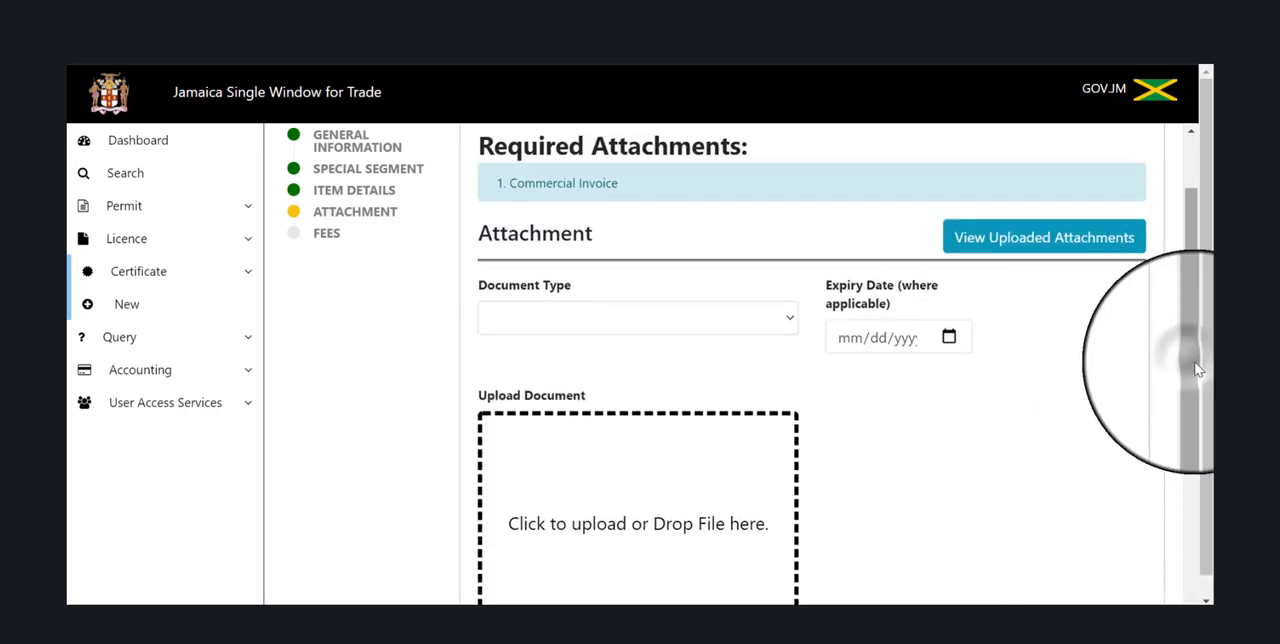
drag(1189, 358, 1196, 298)
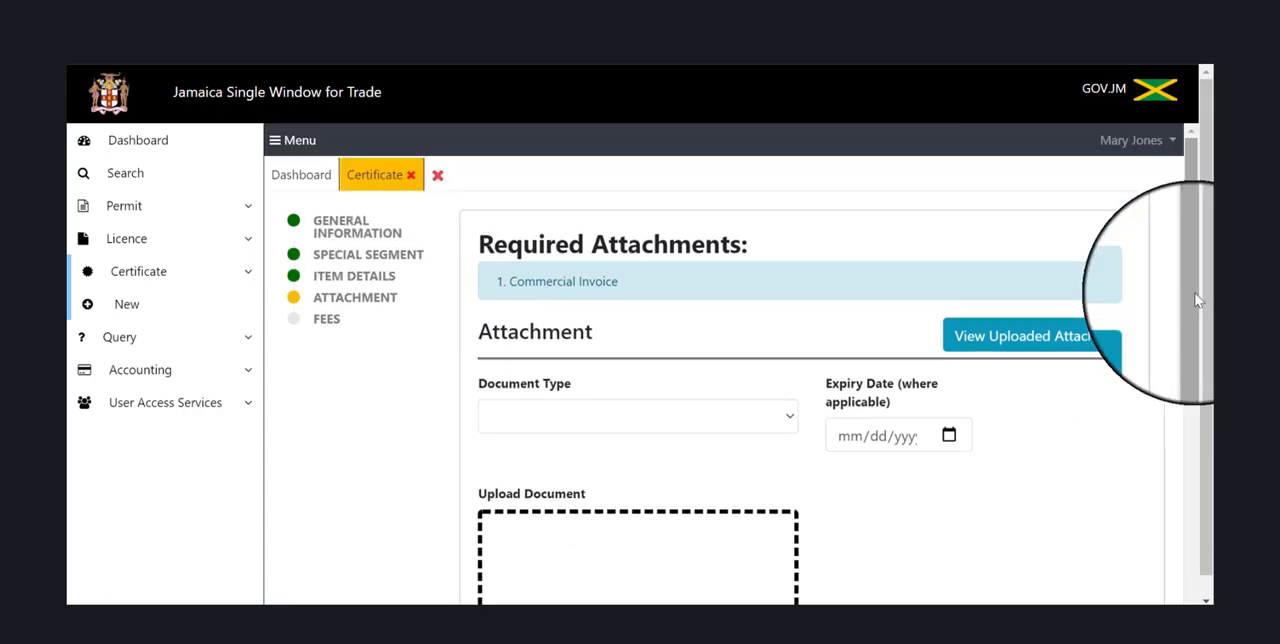
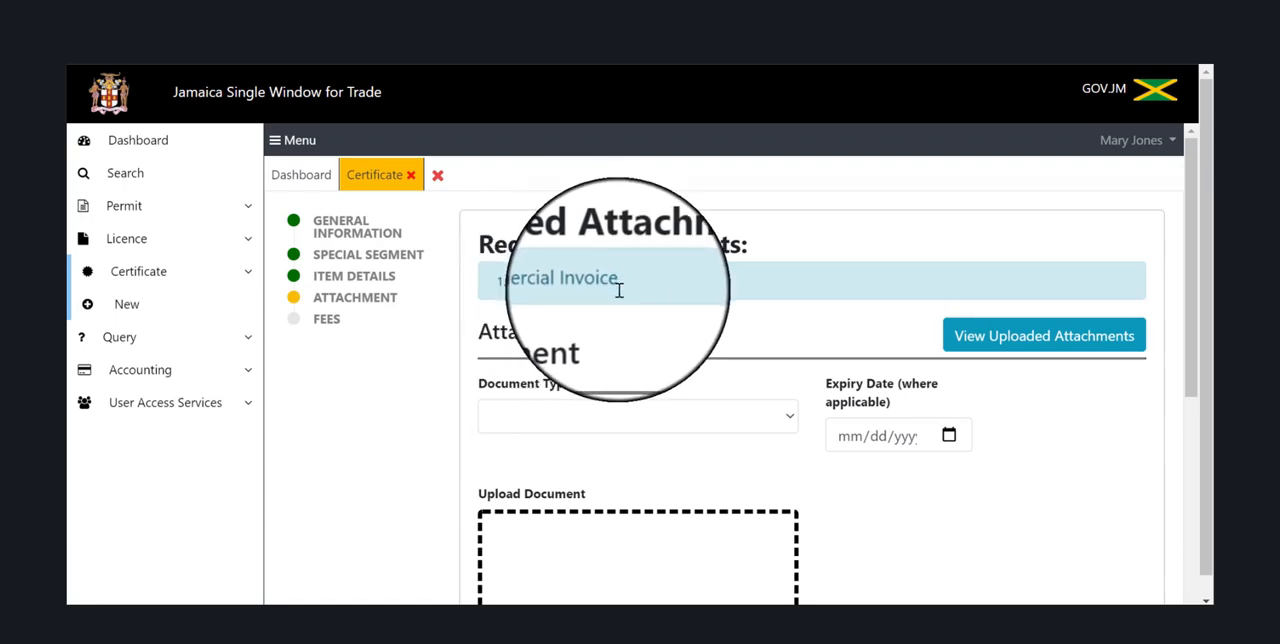
Upload the Commercial Invoice PDF with the document type Commercial Invoice and add it to the application's attachments.
click(644, 423)
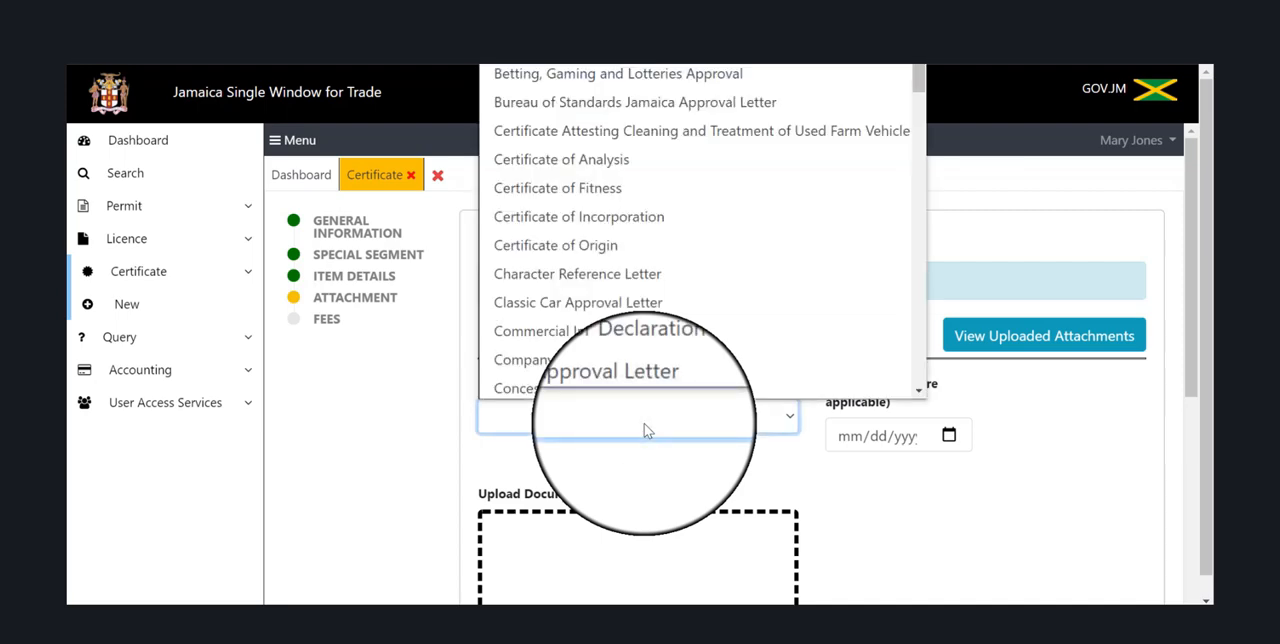
click(635, 330)
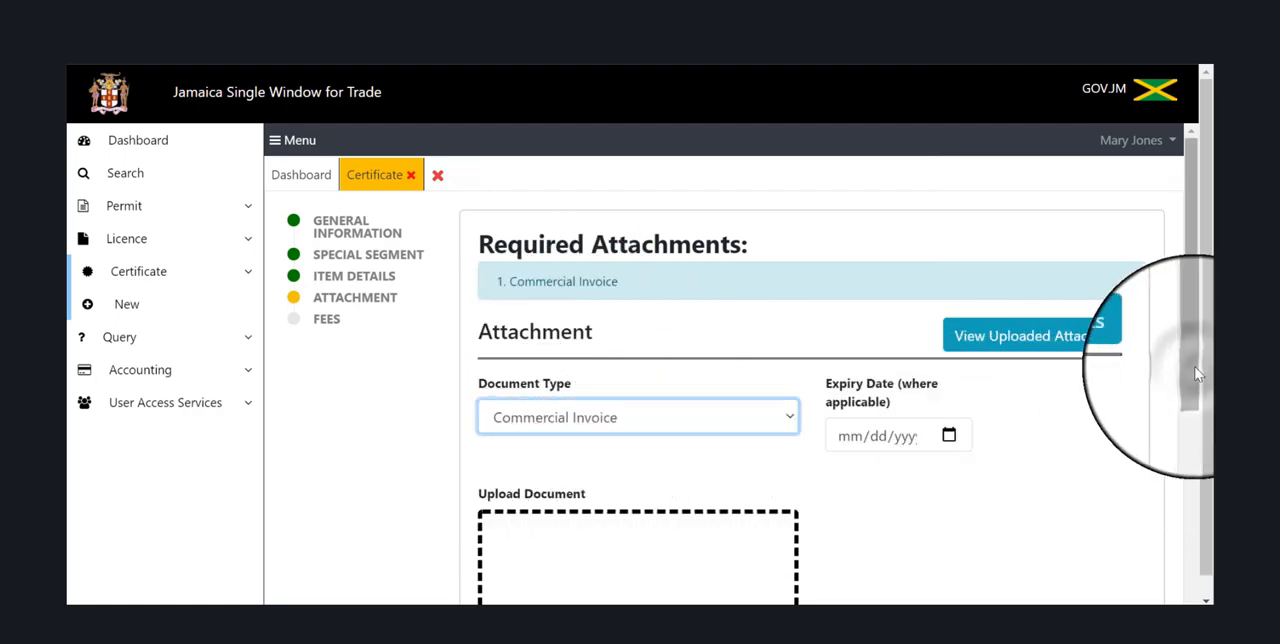
drag(1198, 374, 1197, 480)
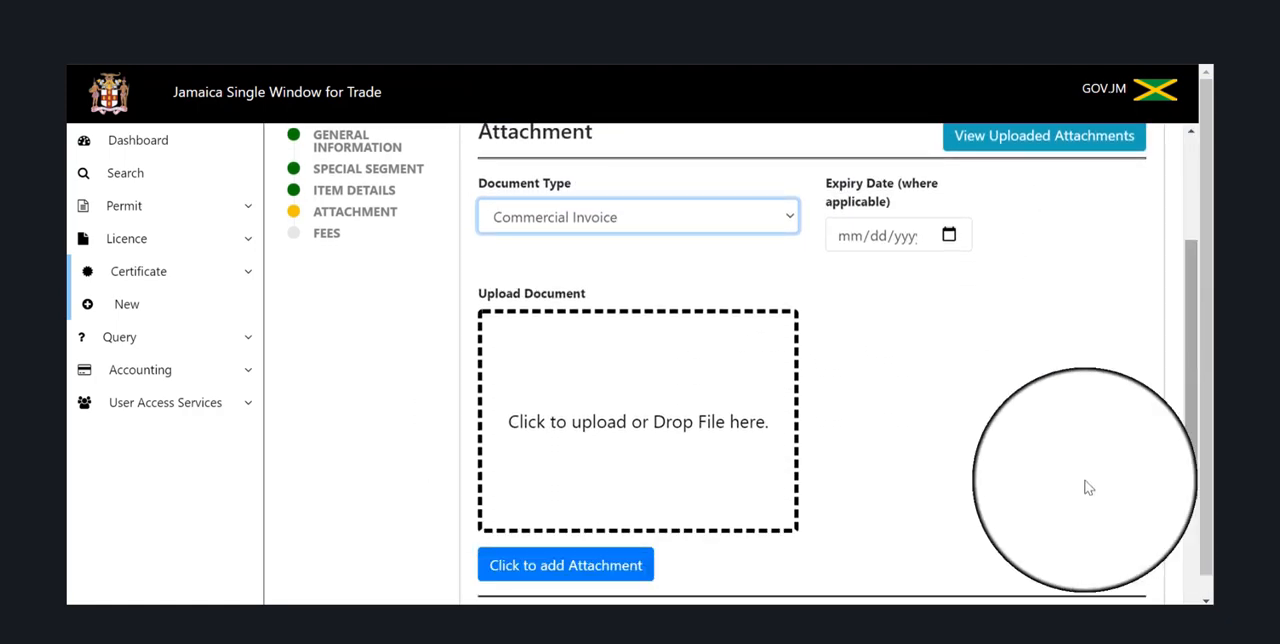
click(631, 457)
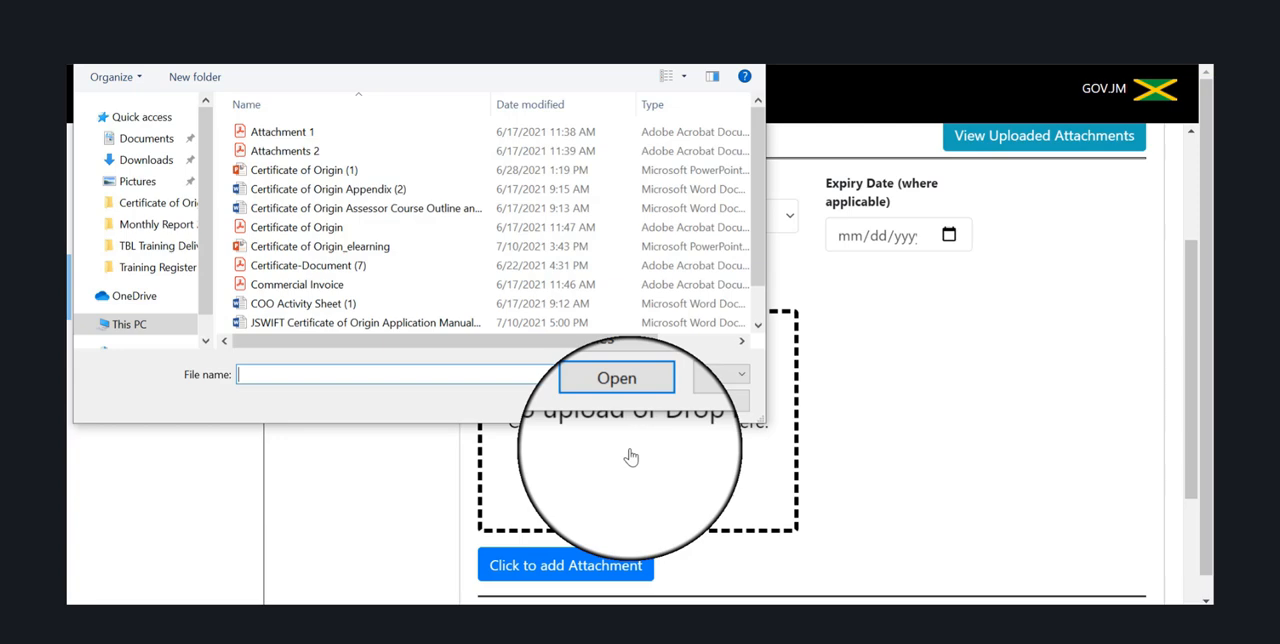
click(379, 285)
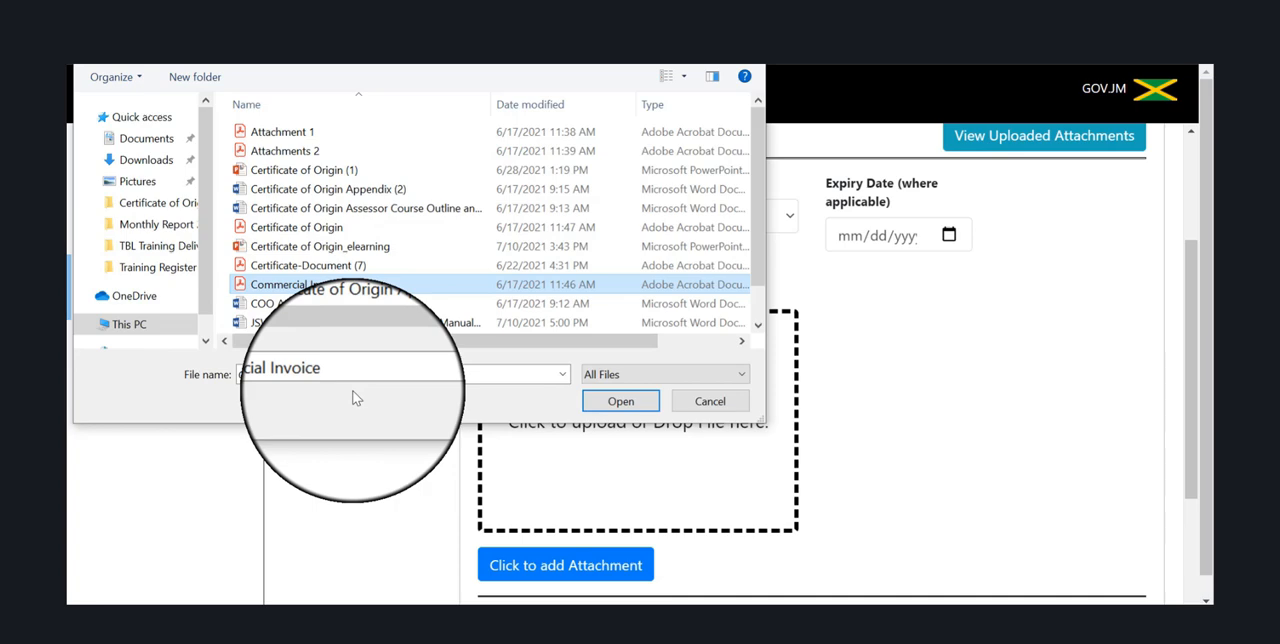
click(612, 400)
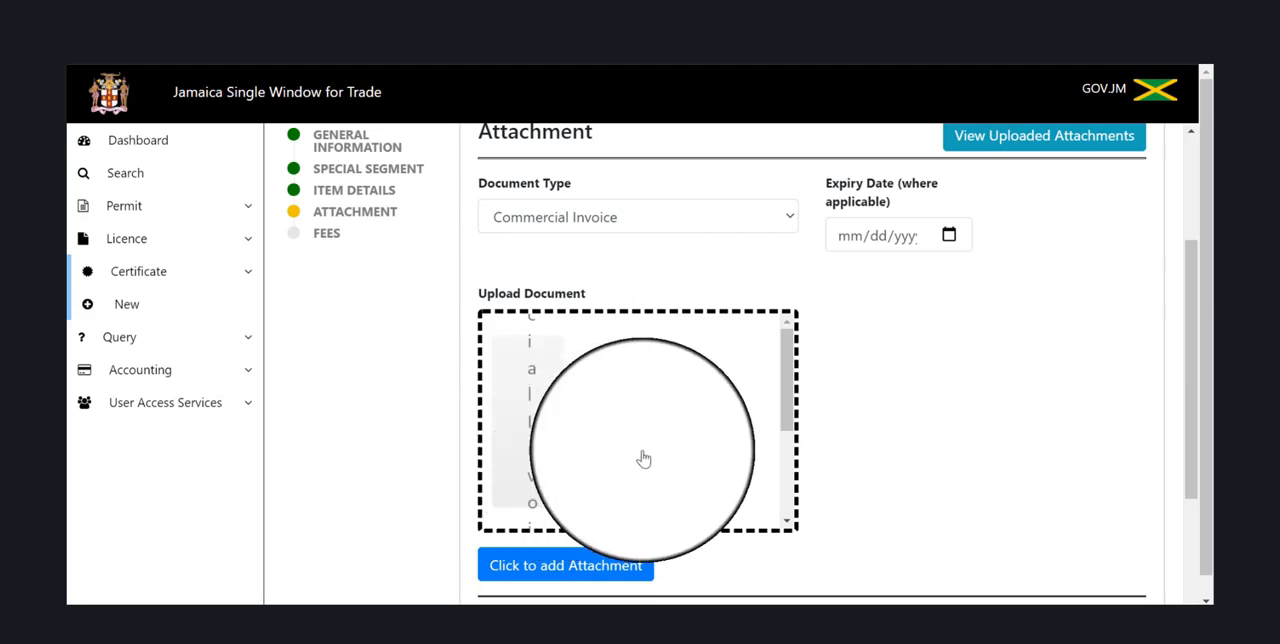
click(558, 568)
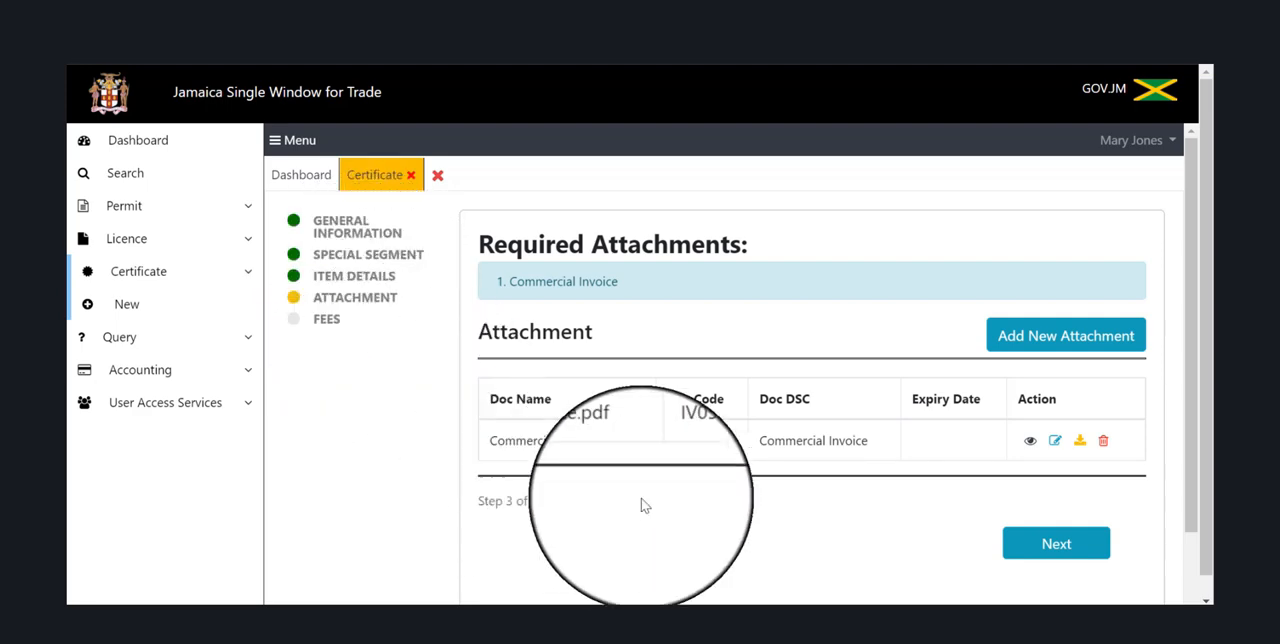
Proceed from the attachments to the fee summary and submit the certificate application, acknowledging the confirmations.
click(1056, 546)
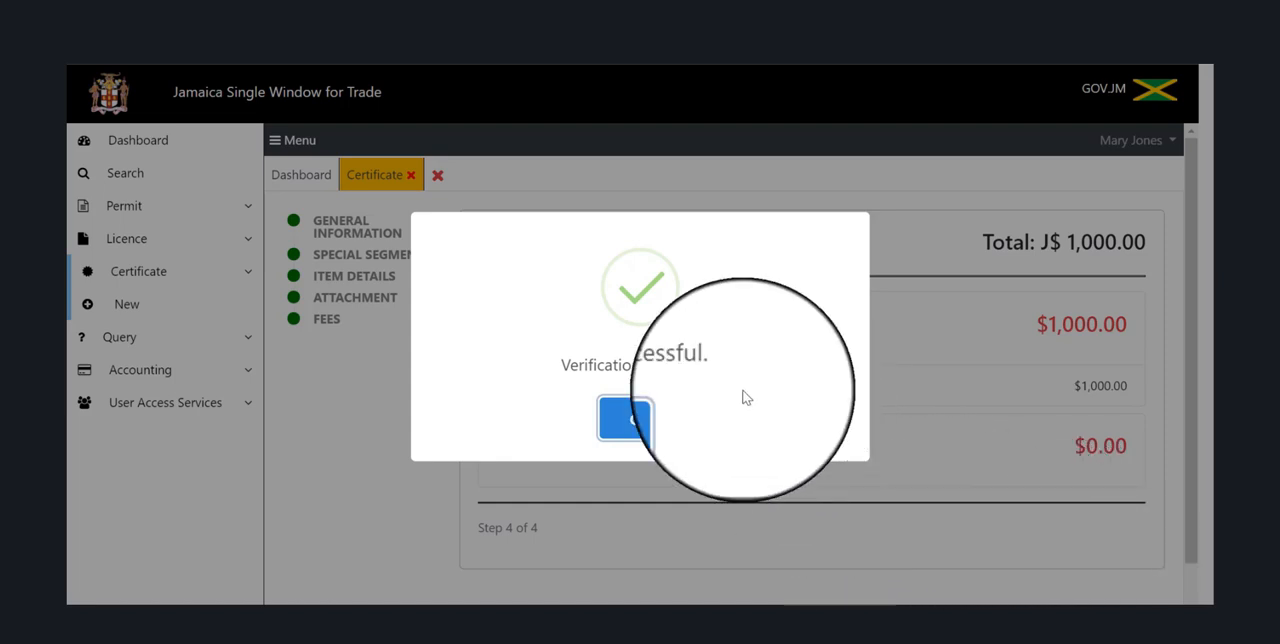
click(645, 425)
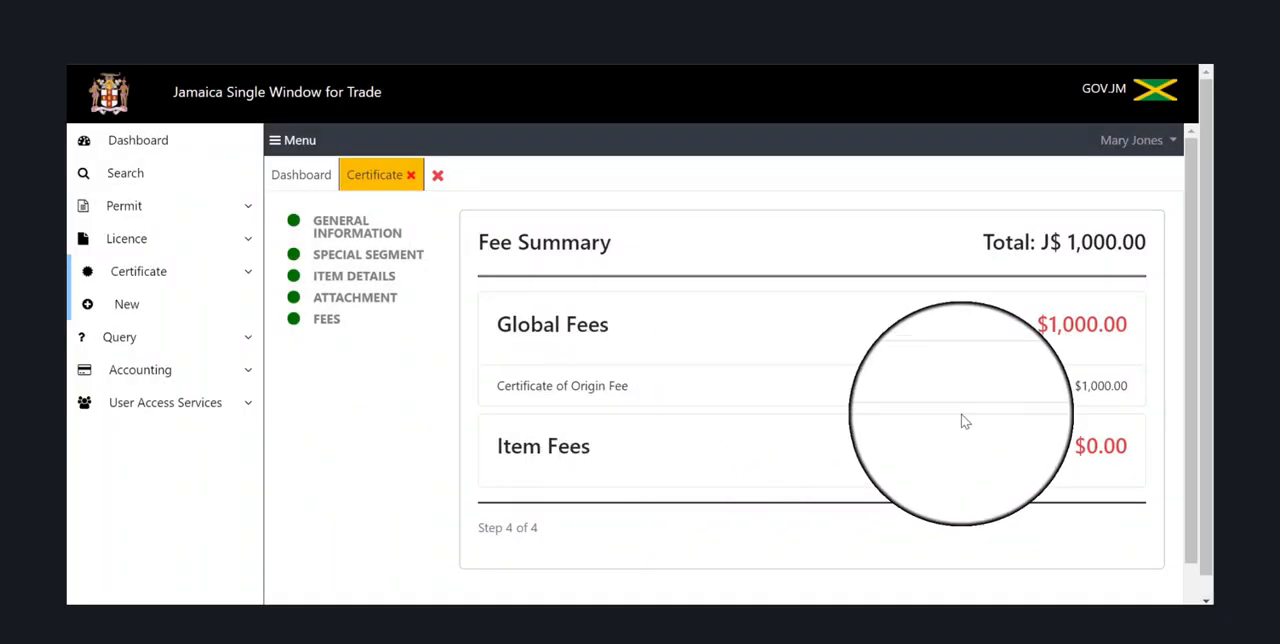
drag(1196, 345, 1196, 425)
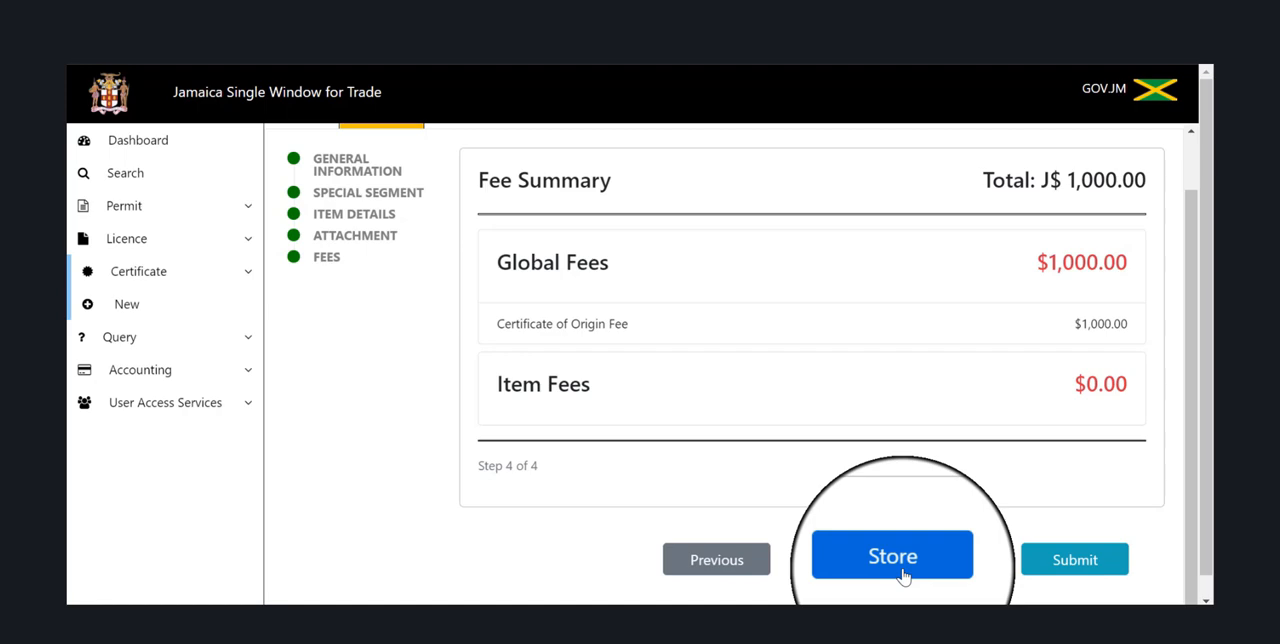
click(1072, 566)
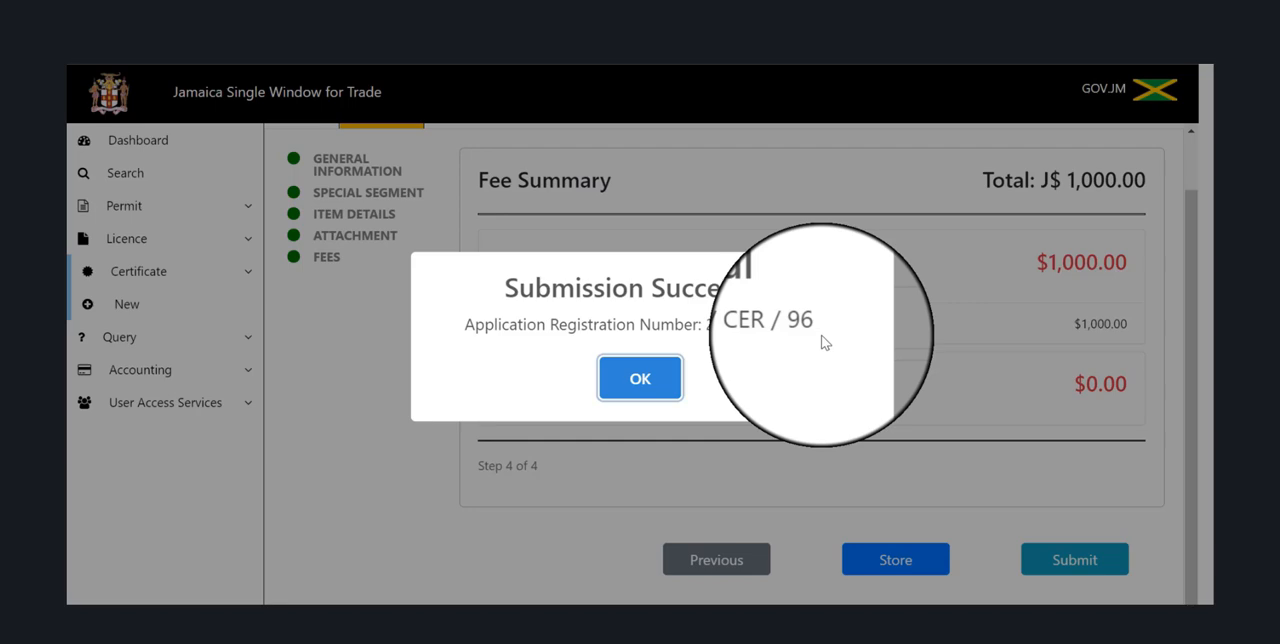
click(671, 389)
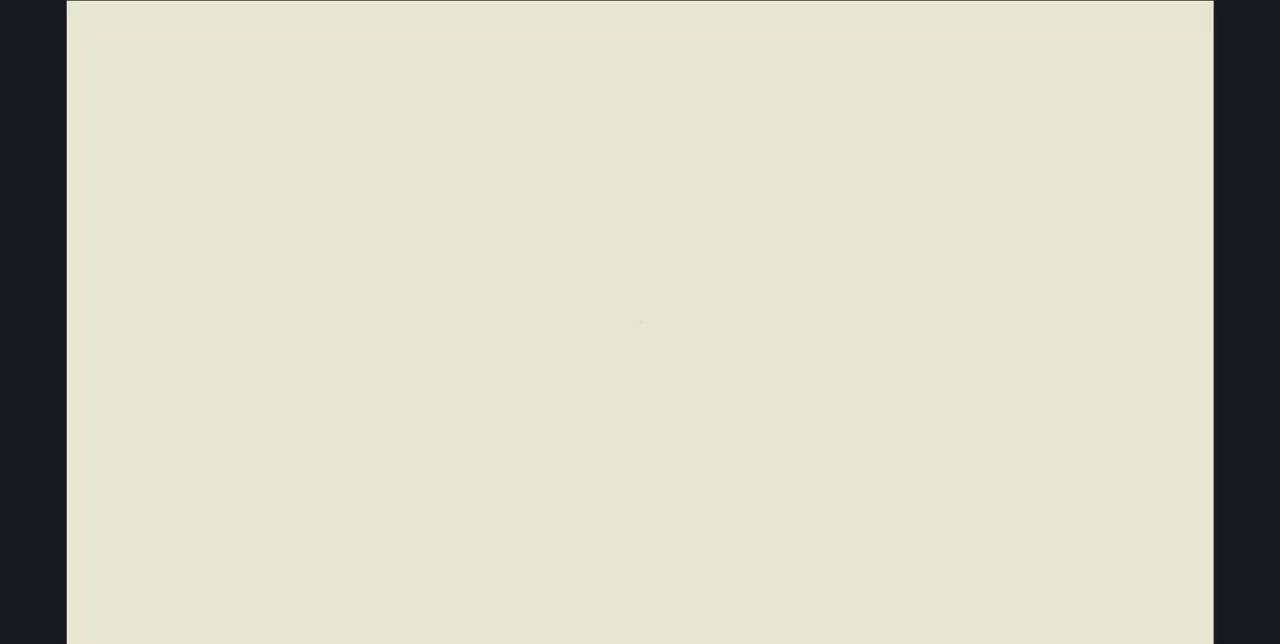